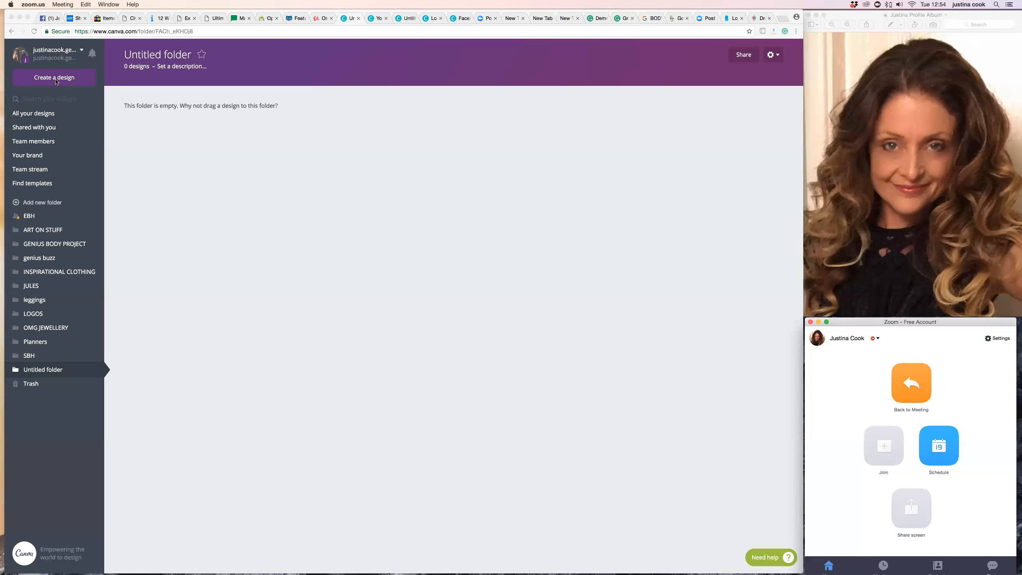
# Start a new design and choose the Facebook Post design type.
pyautogui.click(54, 81)
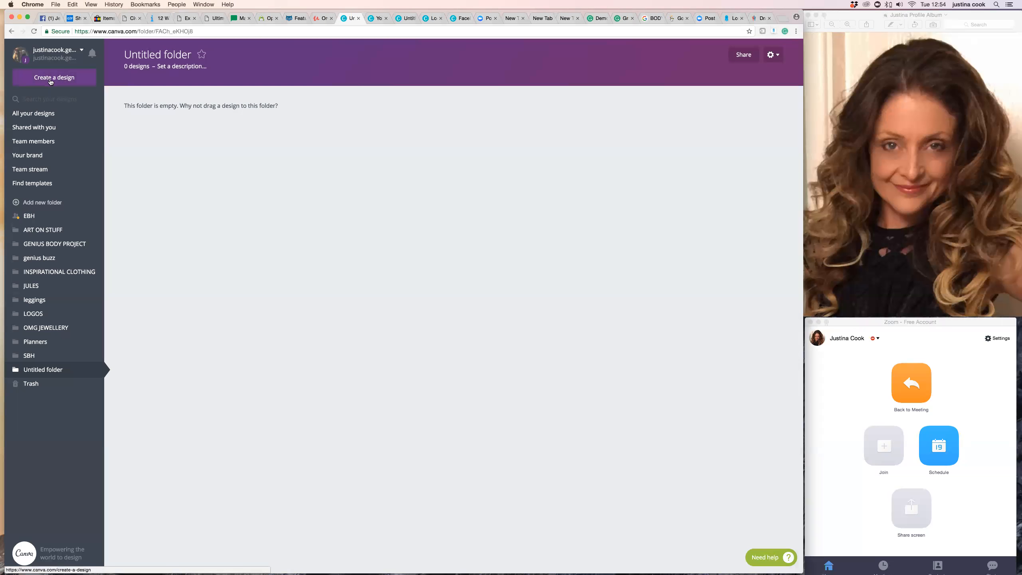
pyautogui.click(55, 79)
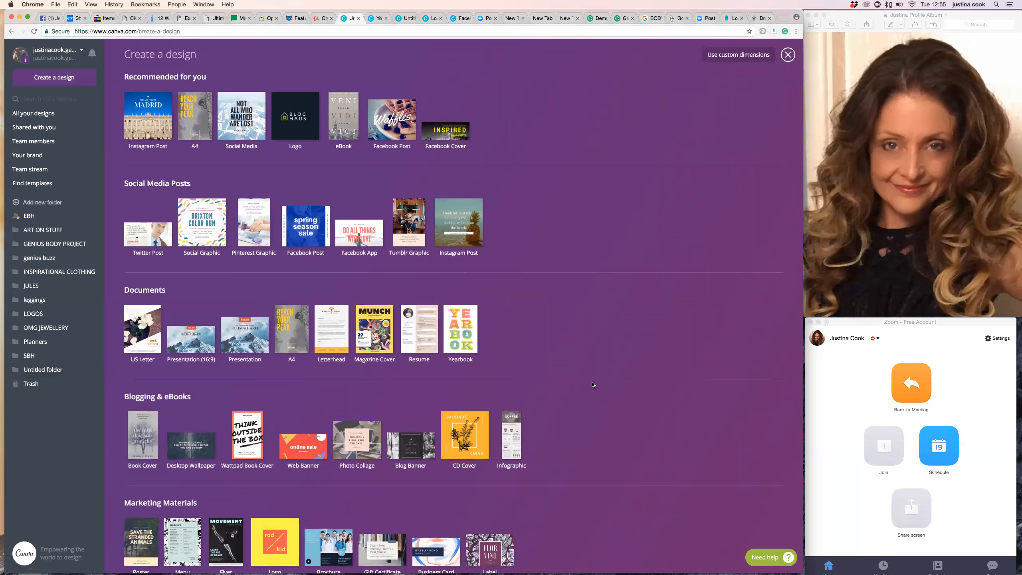
pyautogui.scroll(-3, 592, 384)
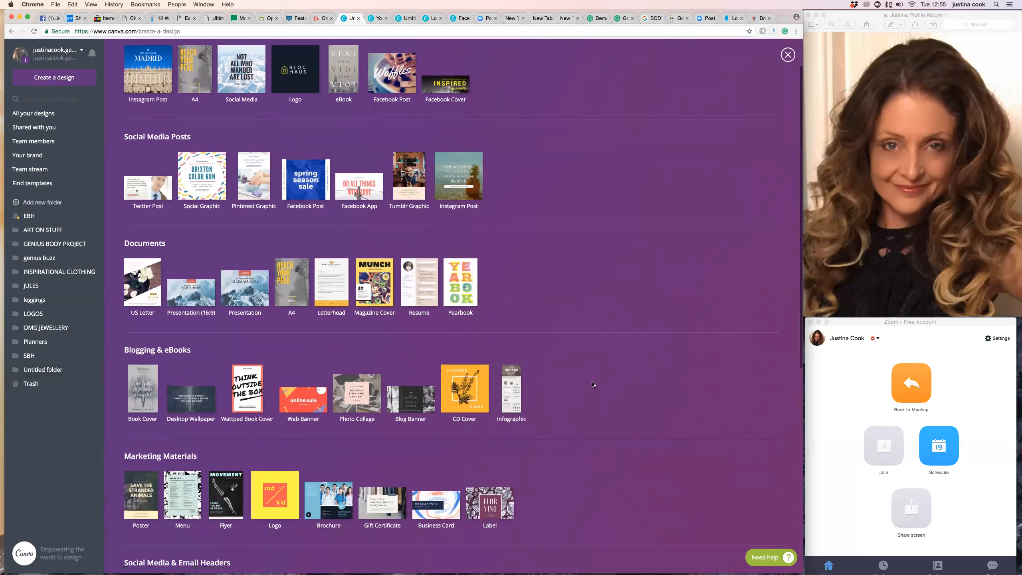
pyautogui.scroll(-4, 593, 385)
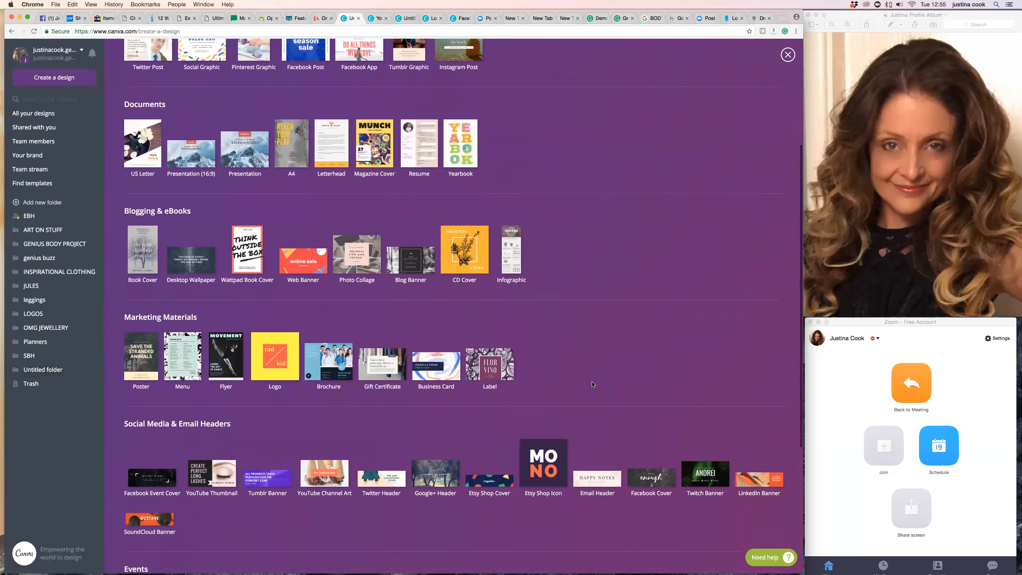
pyautogui.scroll(6, 592, 385)
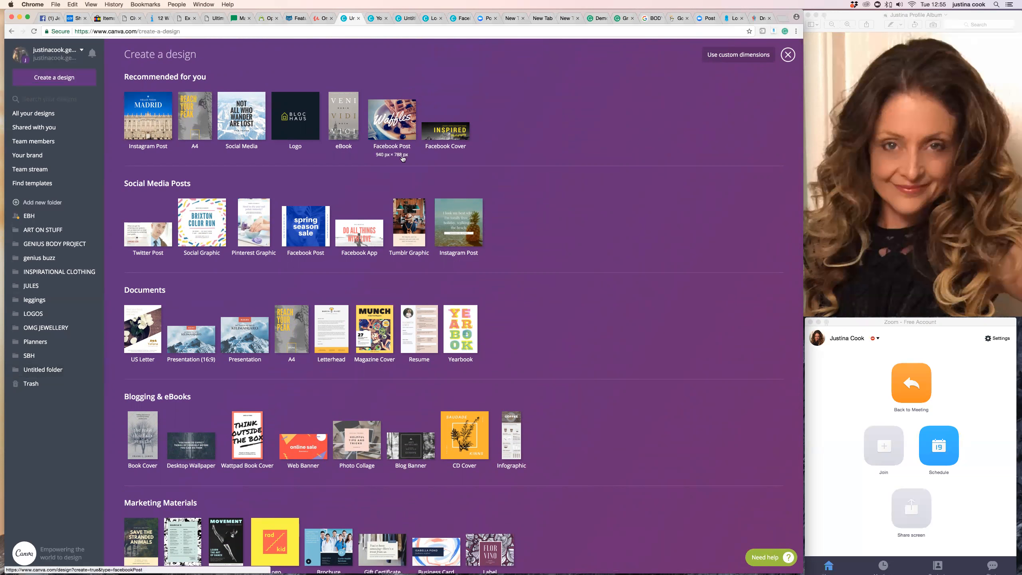
pyautogui.click(396, 122)
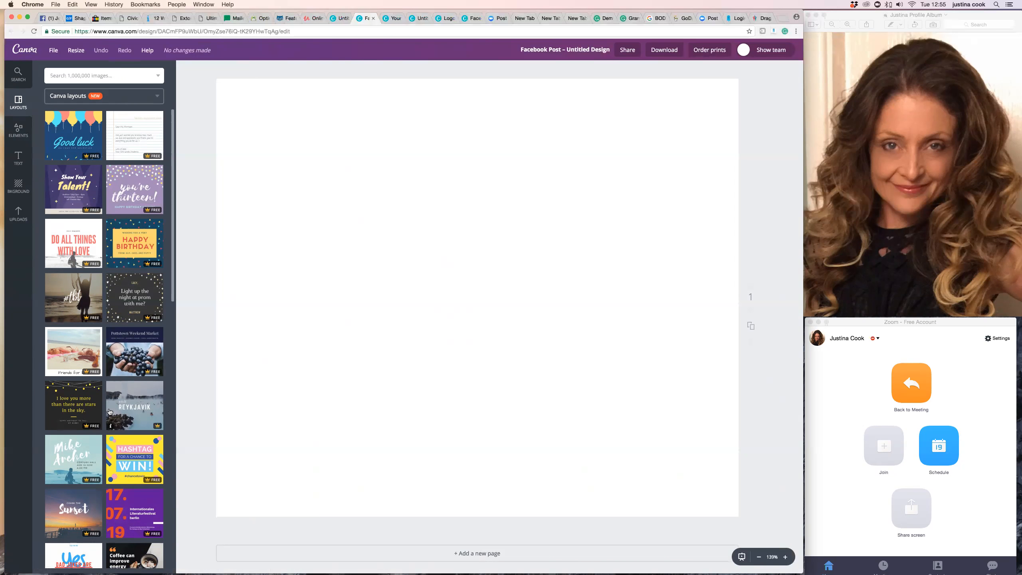
# Browse the layouts and apply the "Happy 4th of July!" template to the page.
pyautogui.scroll(-2, 109, 412)
pyautogui.scroll(1, 109, 412)
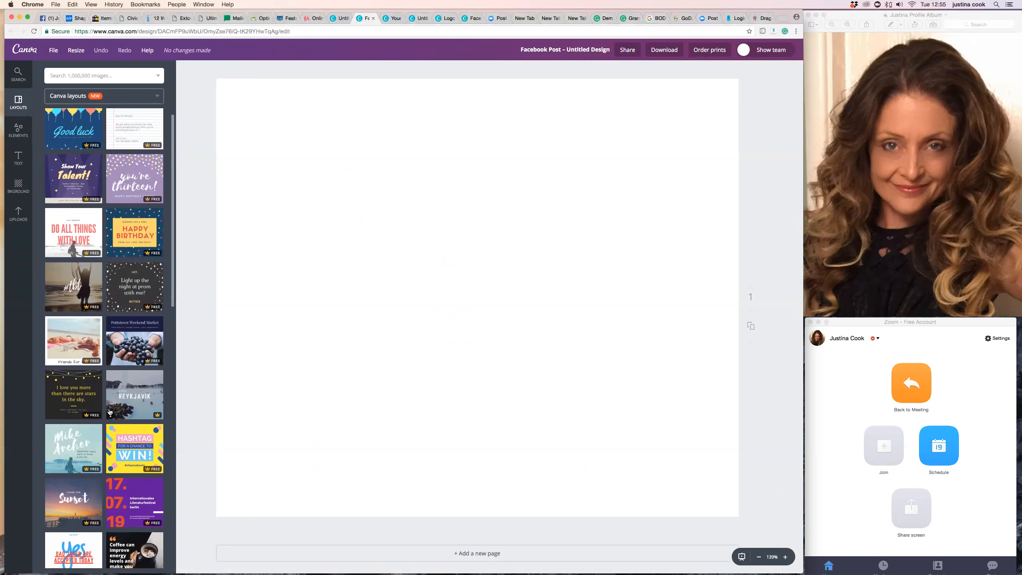
pyautogui.scroll(-10, 108, 411)
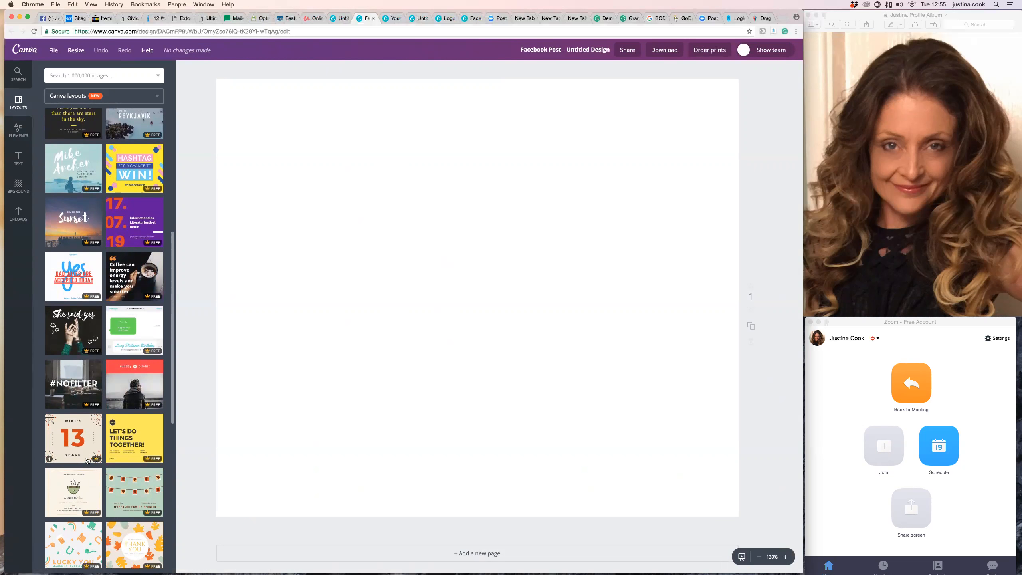
pyautogui.scroll(-7, 125, 466)
pyautogui.scroll(-8, 125, 466)
pyautogui.scroll(-4, 125, 466)
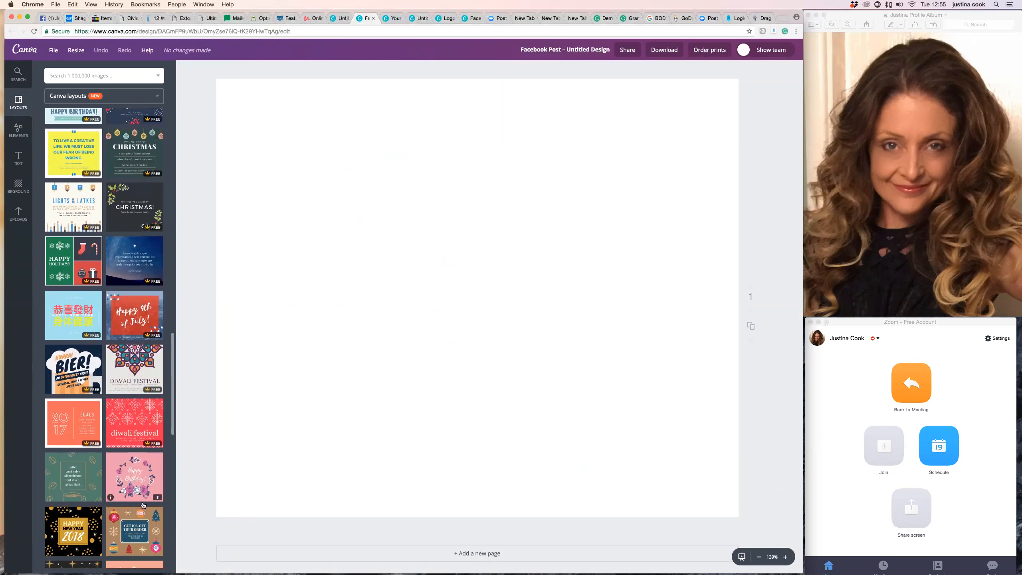
pyautogui.scroll(-1, 121, 497)
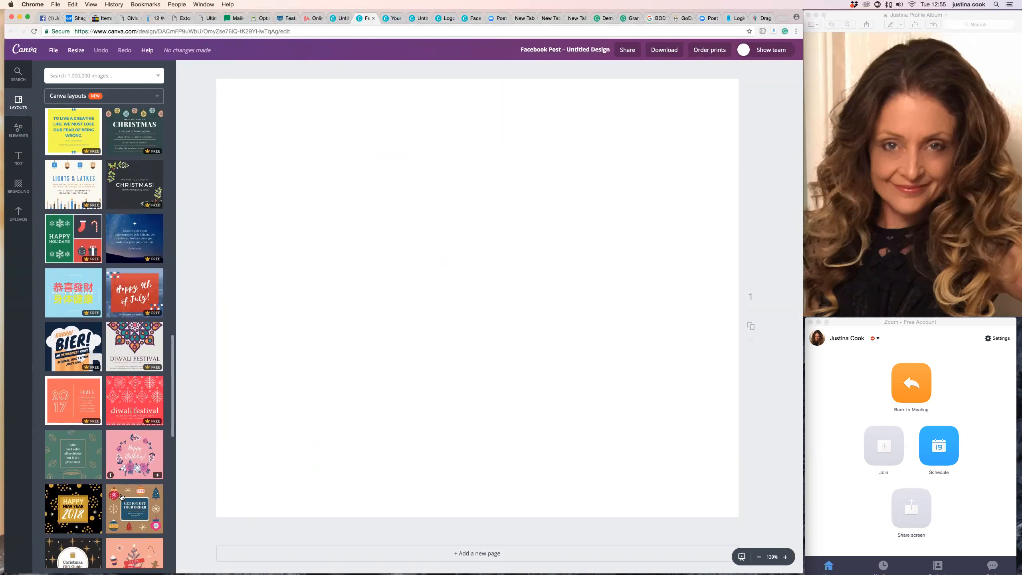
pyautogui.scroll(-4, 122, 497)
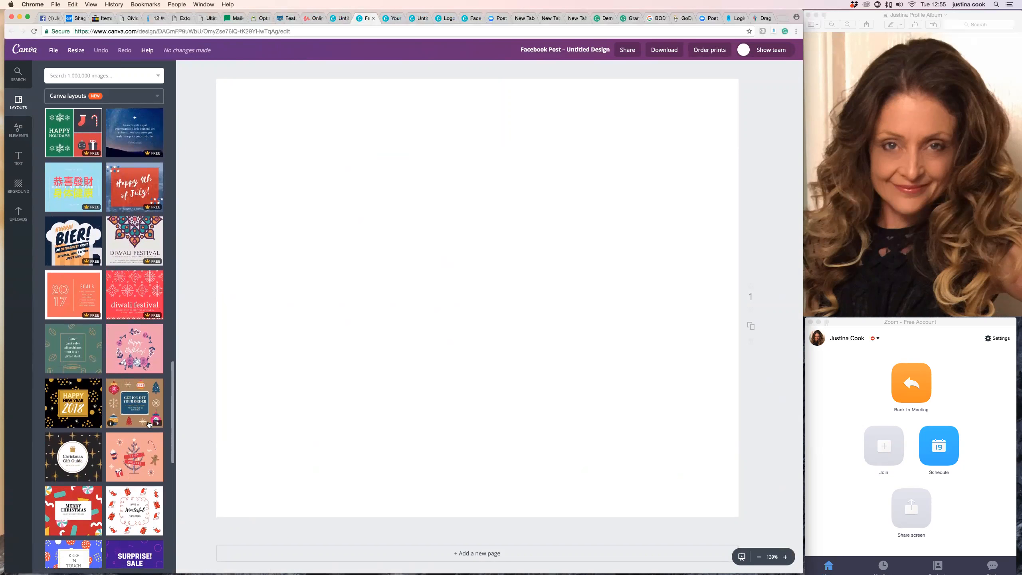
pyautogui.scroll(-1, 154, 426)
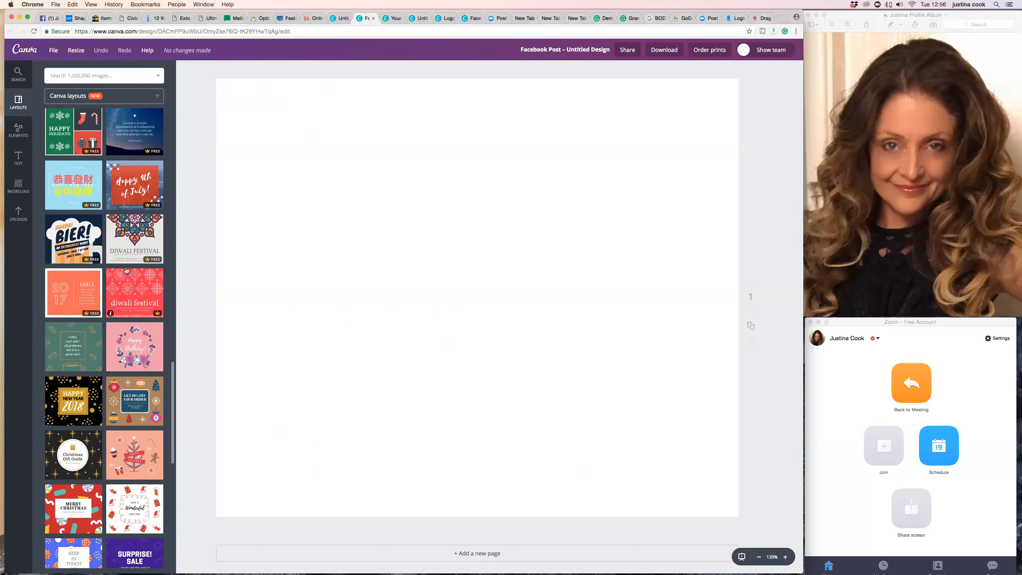
pyautogui.scroll(3, 126, 270)
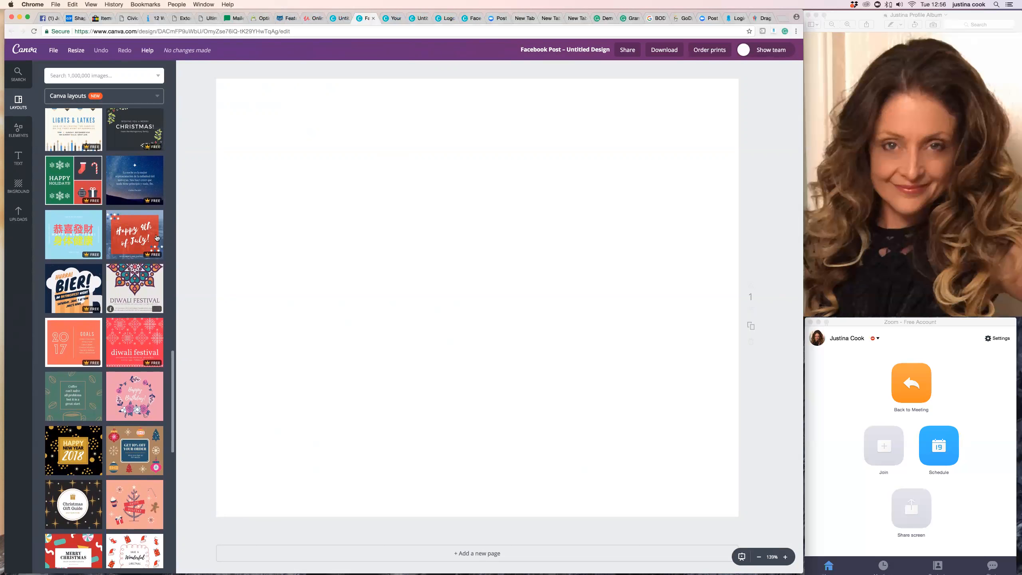
pyautogui.click(134, 220)
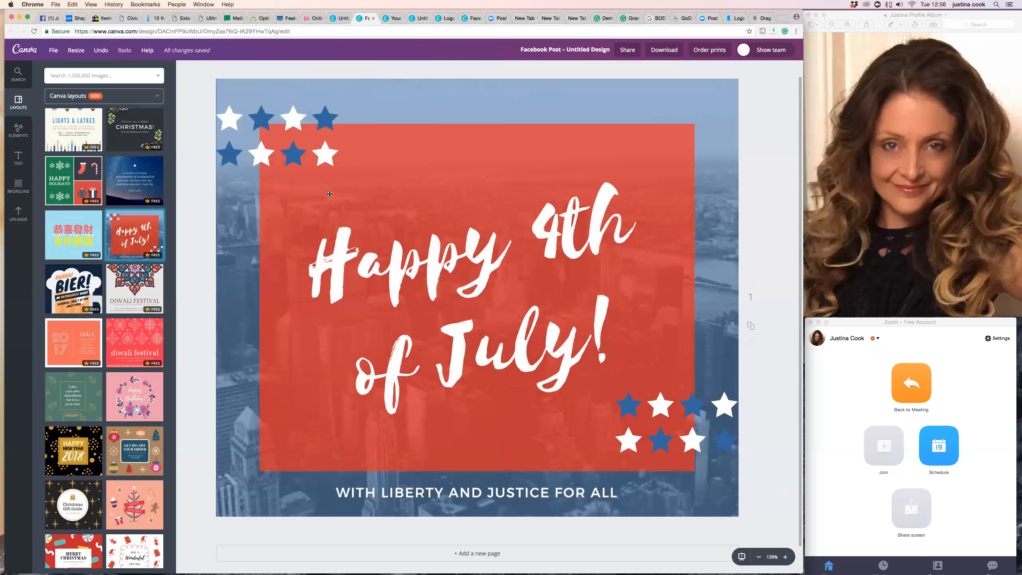
# Select a blue star in the top-left star group and try recolouring it from the document colours.
pyautogui.click(289, 122)
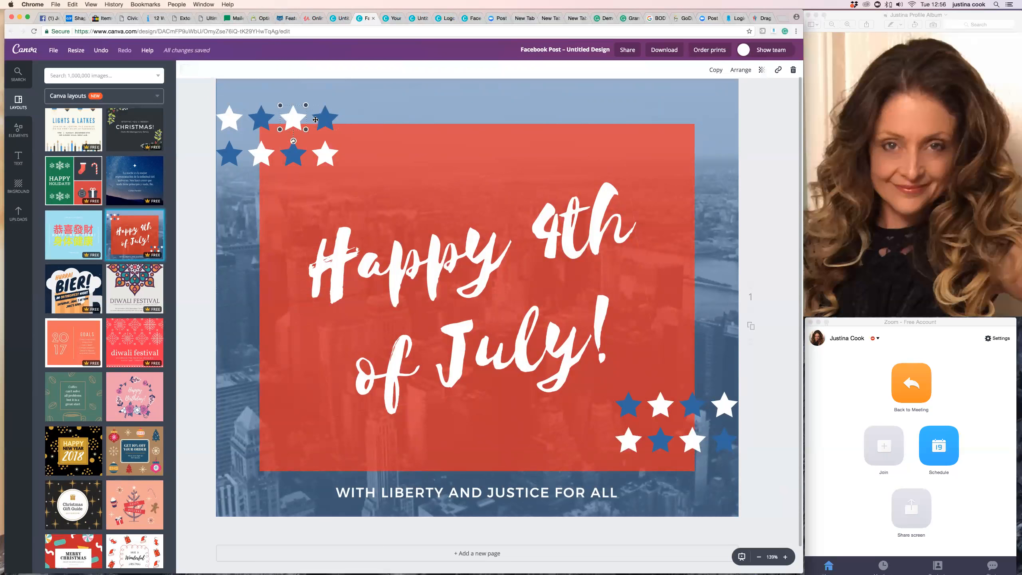
pyautogui.click(328, 119)
pyautogui.click(328, 157)
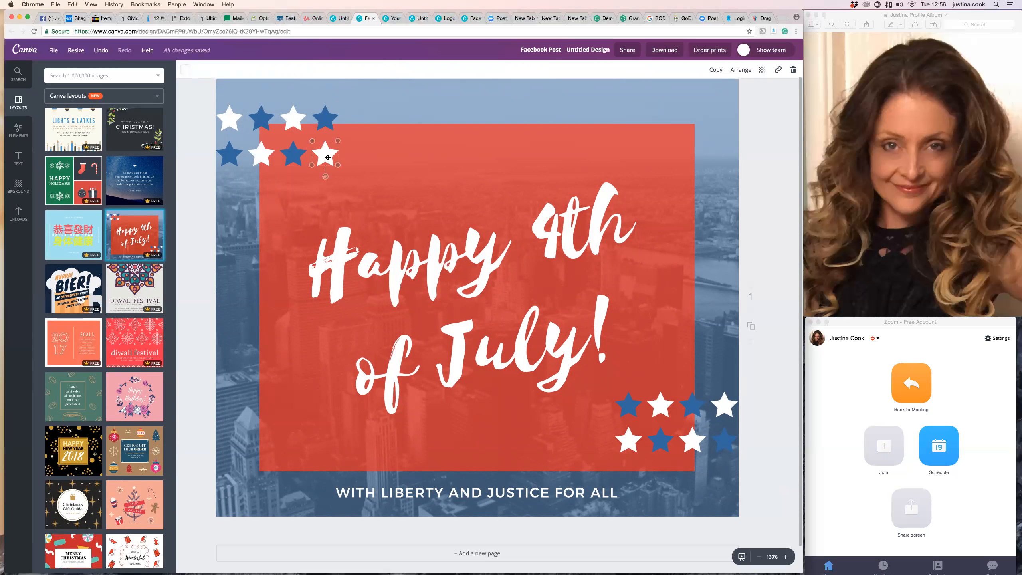
pyautogui.click(298, 158)
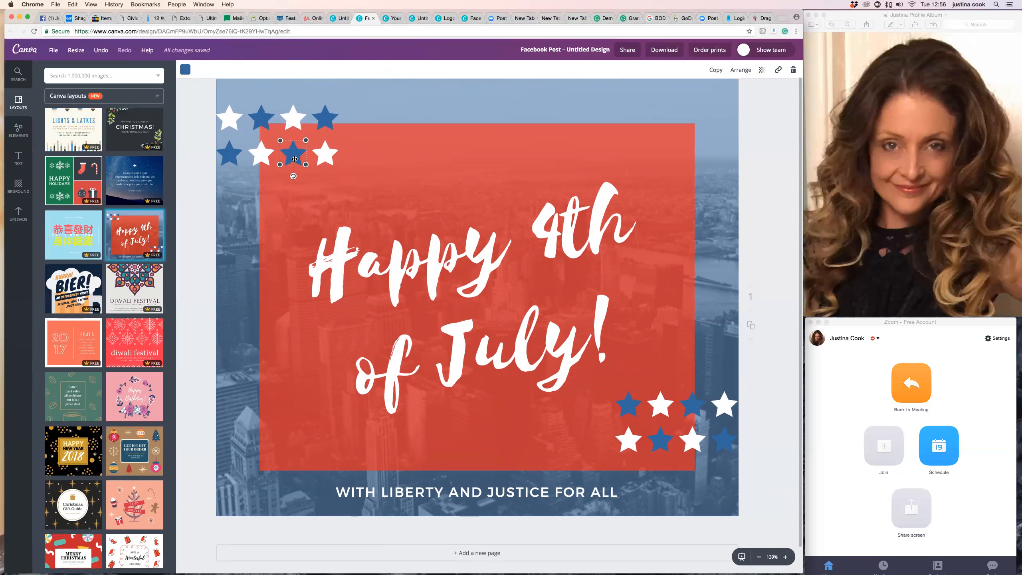
pyautogui.click(186, 72)
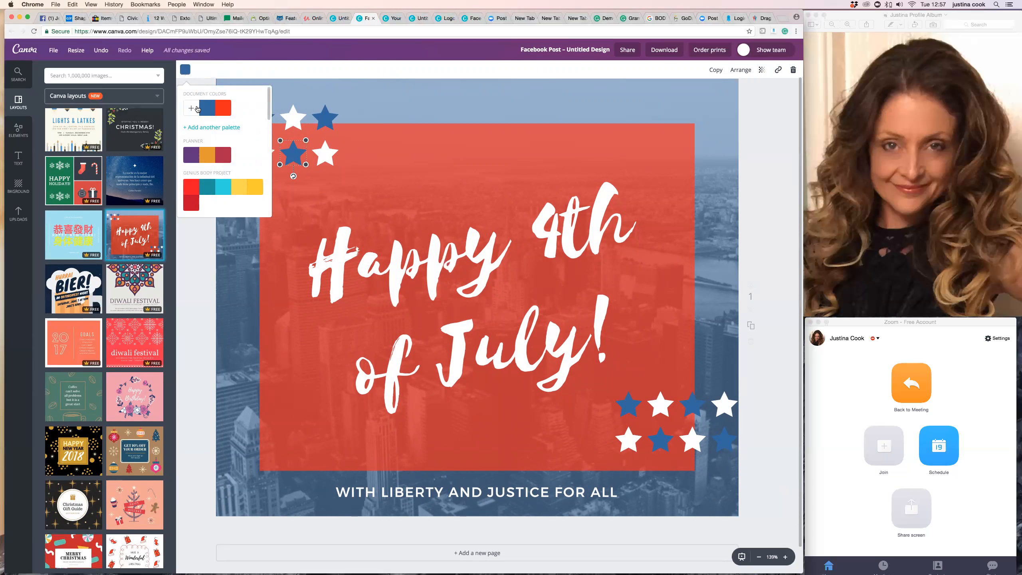
pyautogui.click(225, 108)
pyautogui.click(206, 109)
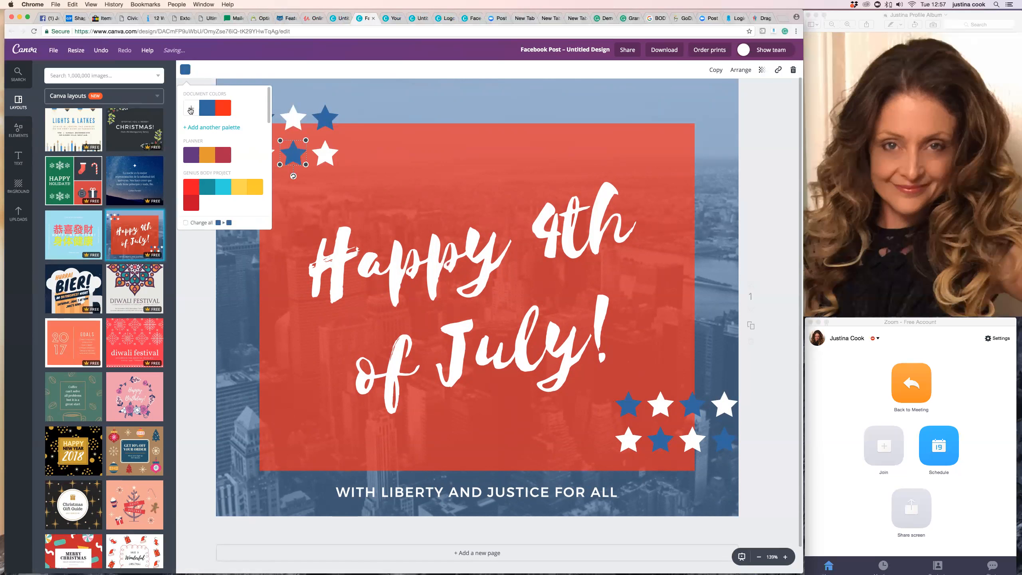
# Recolour the selected star with a custom colour a1426e from the colour wheel.
pyautogui.scroll(-1, 193, 110)
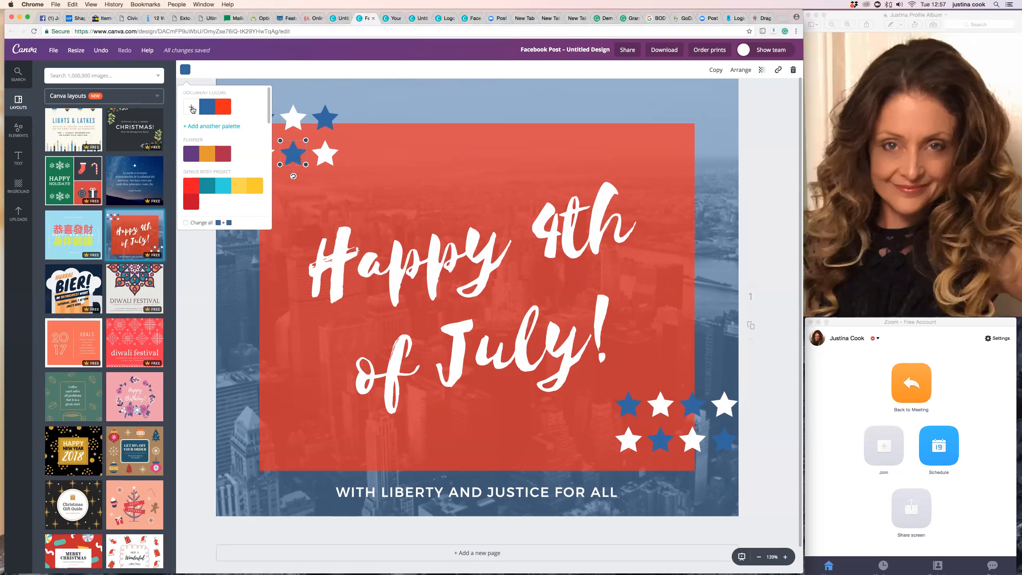
pyautogui.click(192, 108)
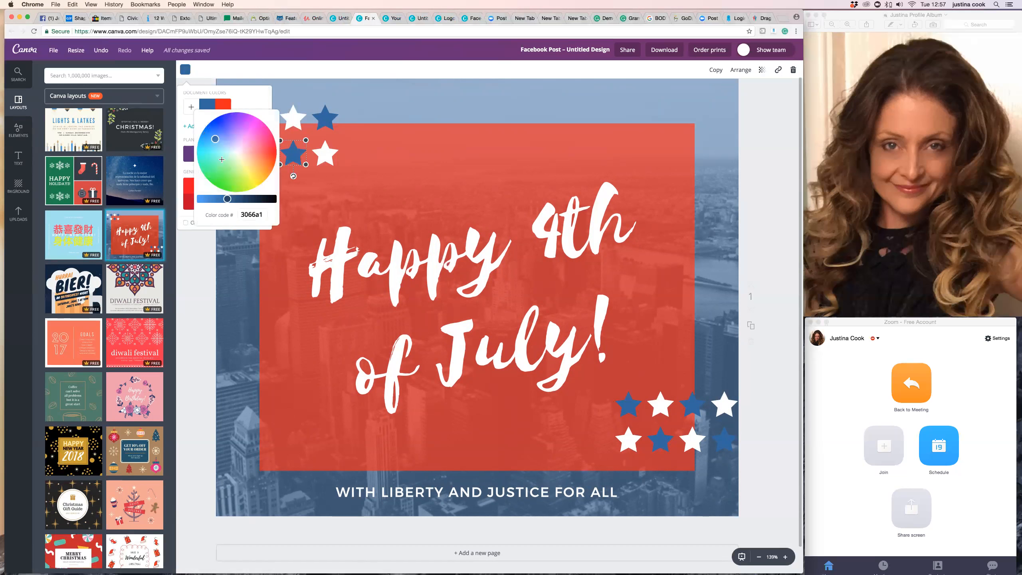
pyautogui.moveTo(234, 159); pyautogui.dragTo(224, 163)
pyautogui.click(251, 165)
pyautogui.click(245, 177)
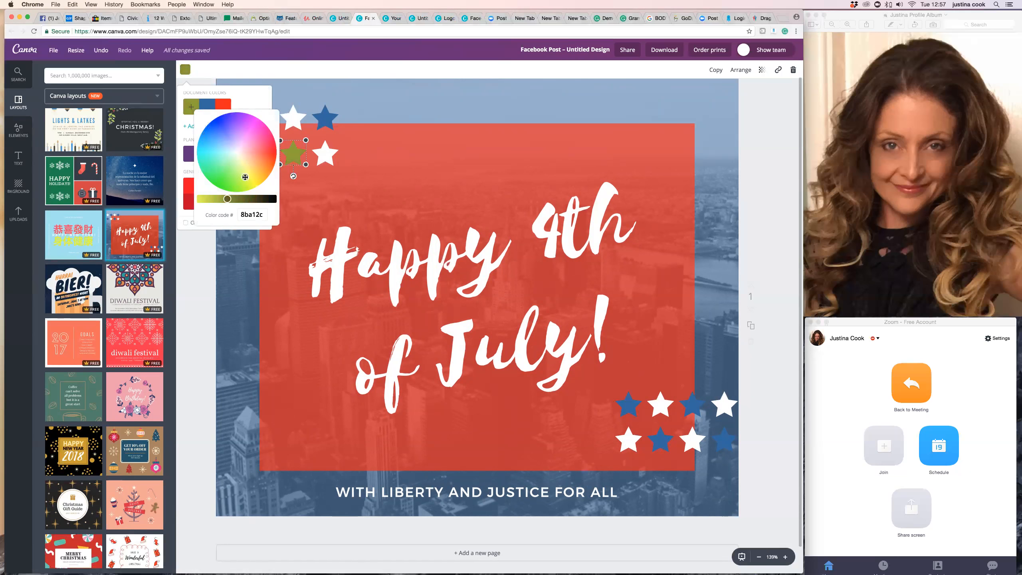
pyautogui.click(256, 142)
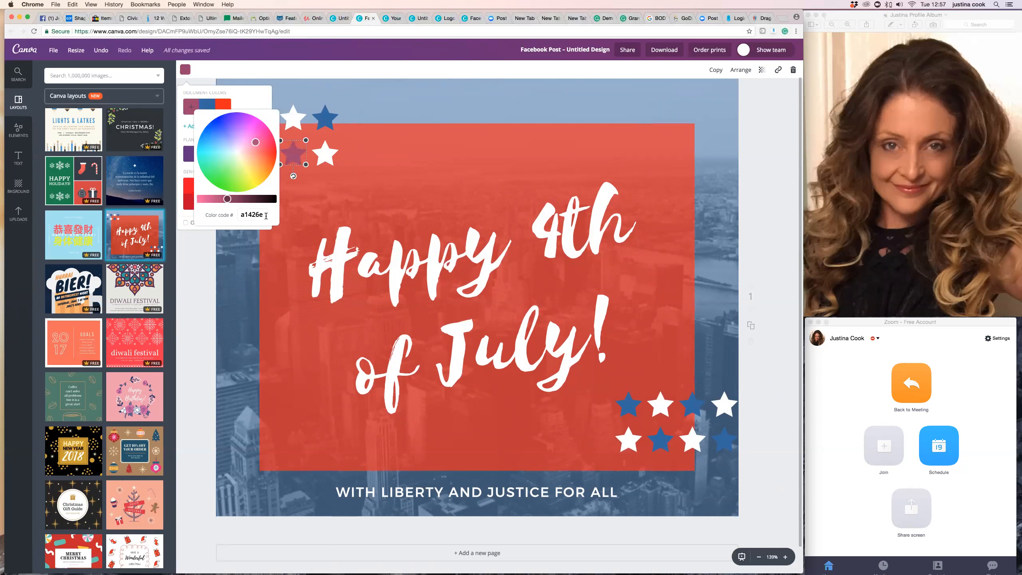
pyautogui.moveTo(266, 214); pyautogui.dragTo(238, 216)
pyautogui.click(244, 268)
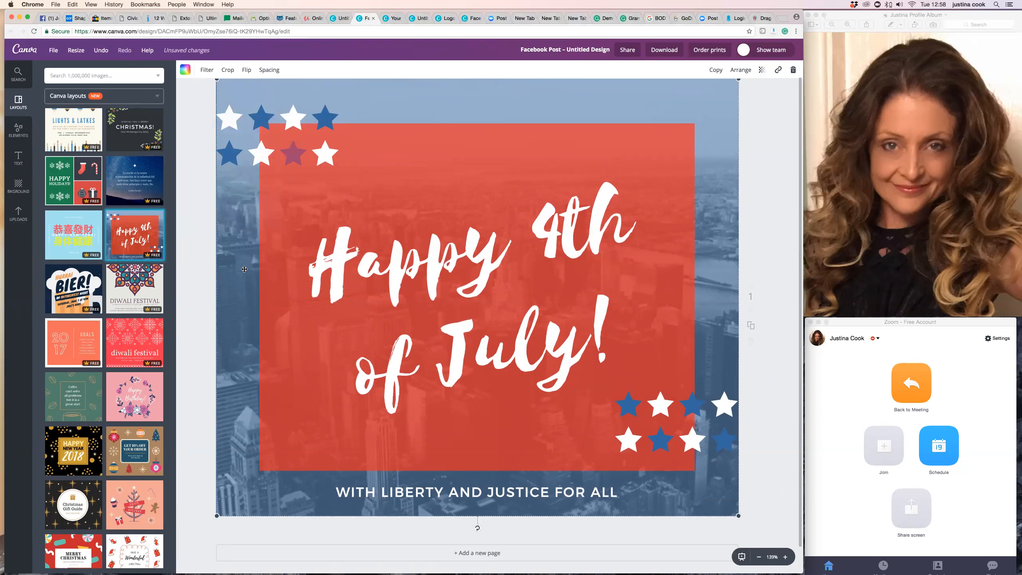
# Undo the star's colour change.
pyautogui.scroll(1, 302, 156)
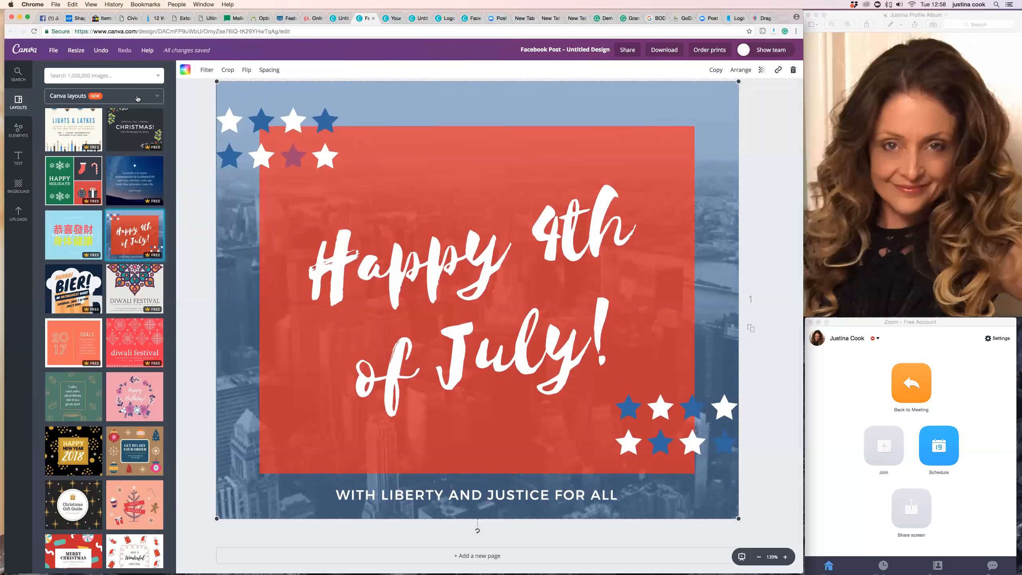
pyautogui.click(100, 50)
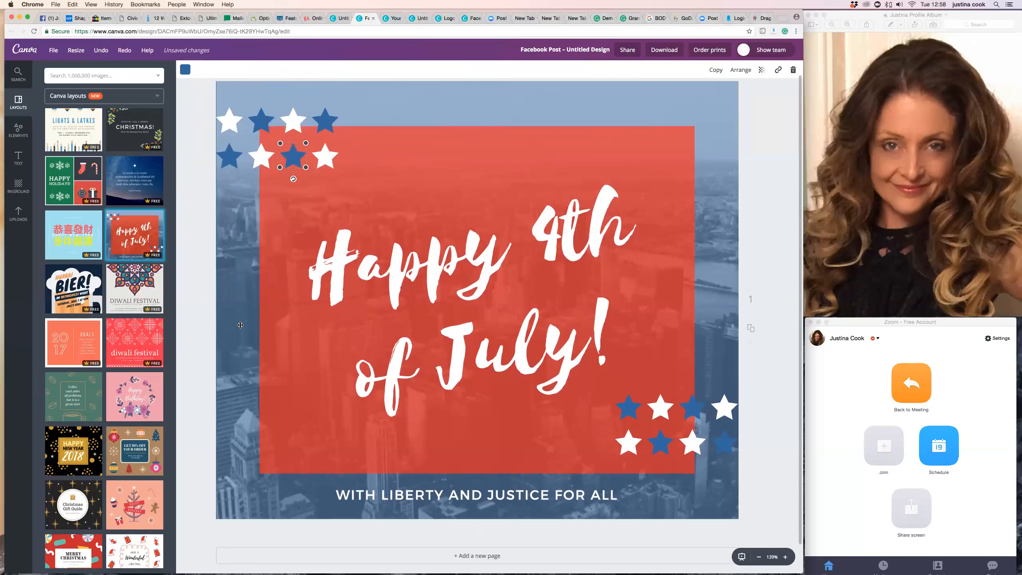
# Apply the Drama filter to the background city photo, then switch it back to Normal.
pyautogui.click(240, 327)
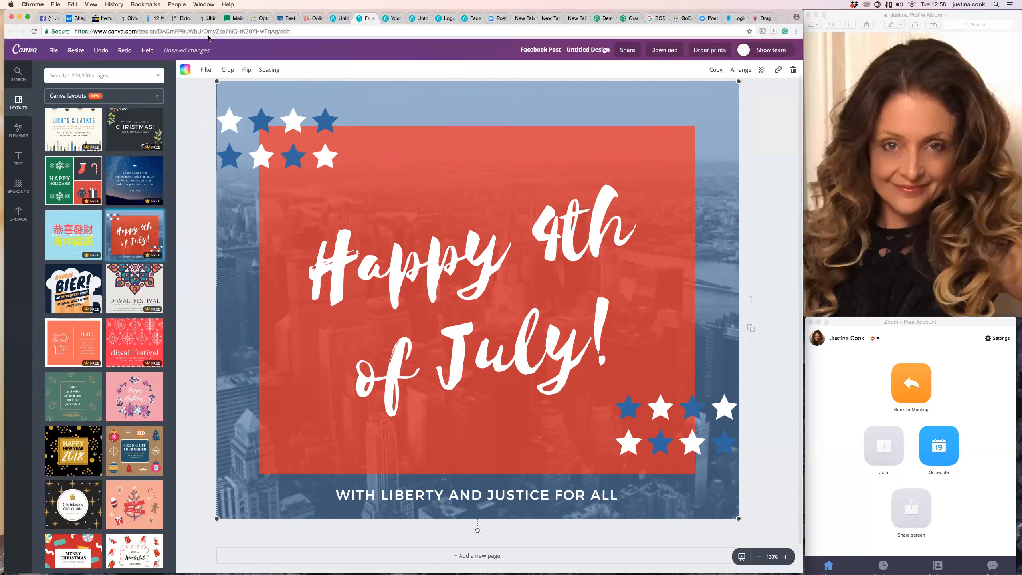
pyautogui.click(206, 71)
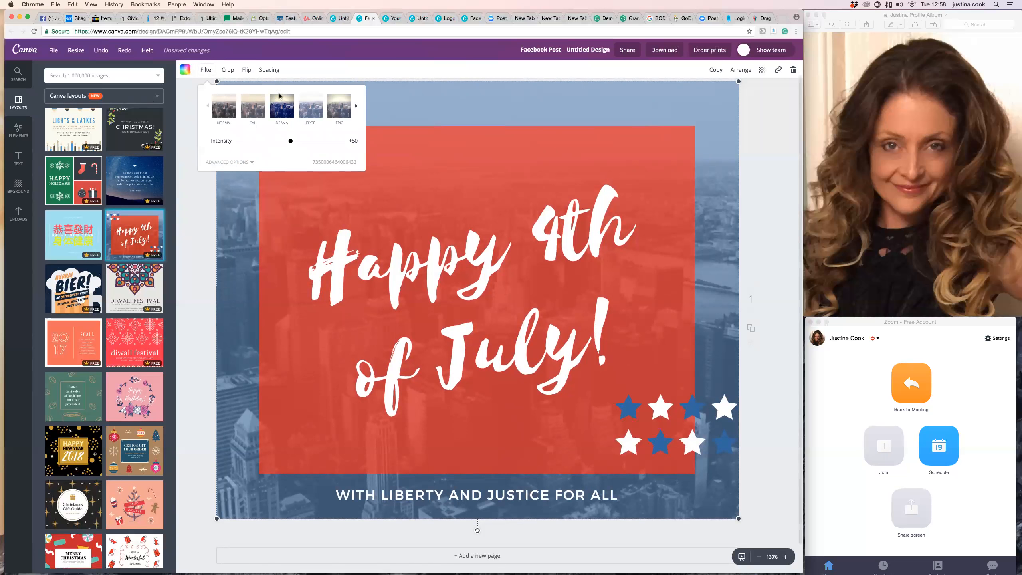
pyautogui.click(286, 106)
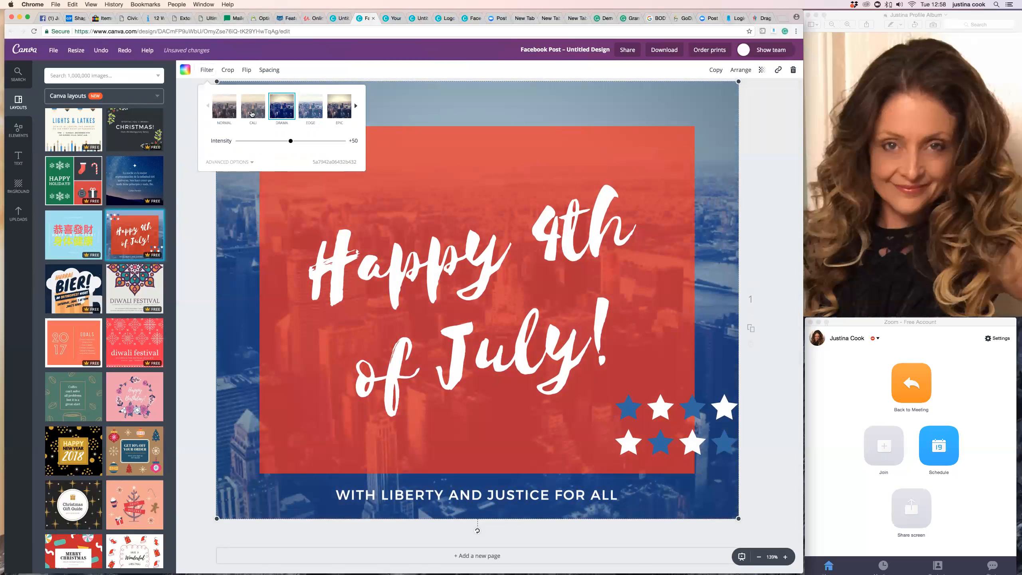
pyautogui.click(224, 106)
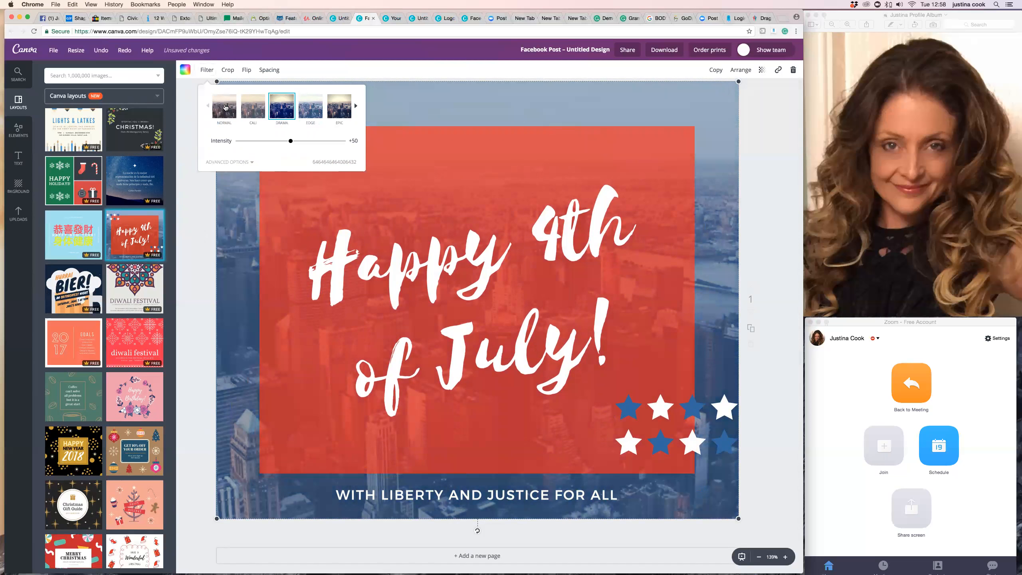
# Examine the background photo's crop, flip and spacing options without applying any.
pyautogui.click(228, 71)
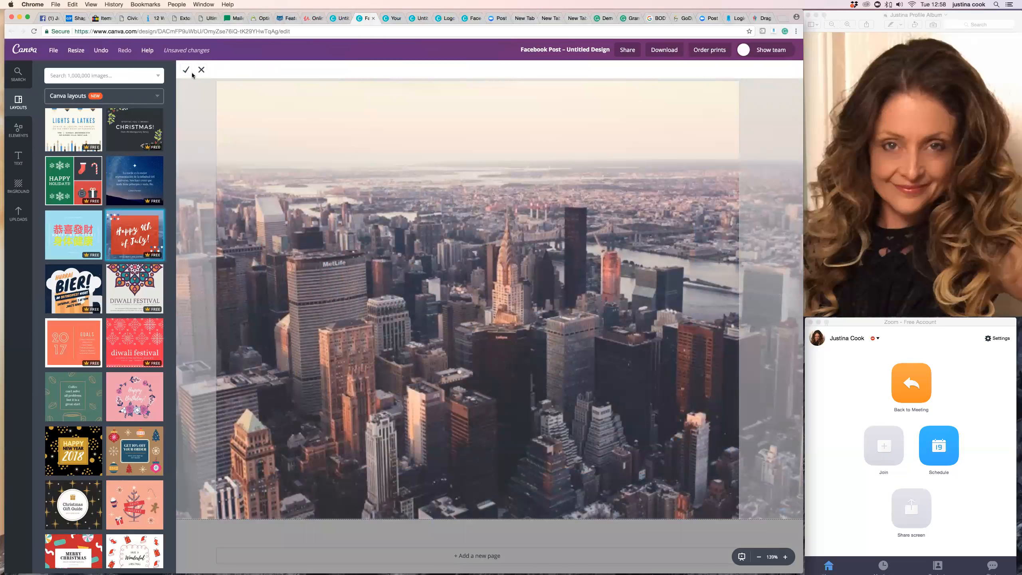
pyautogui.click(202, 70)
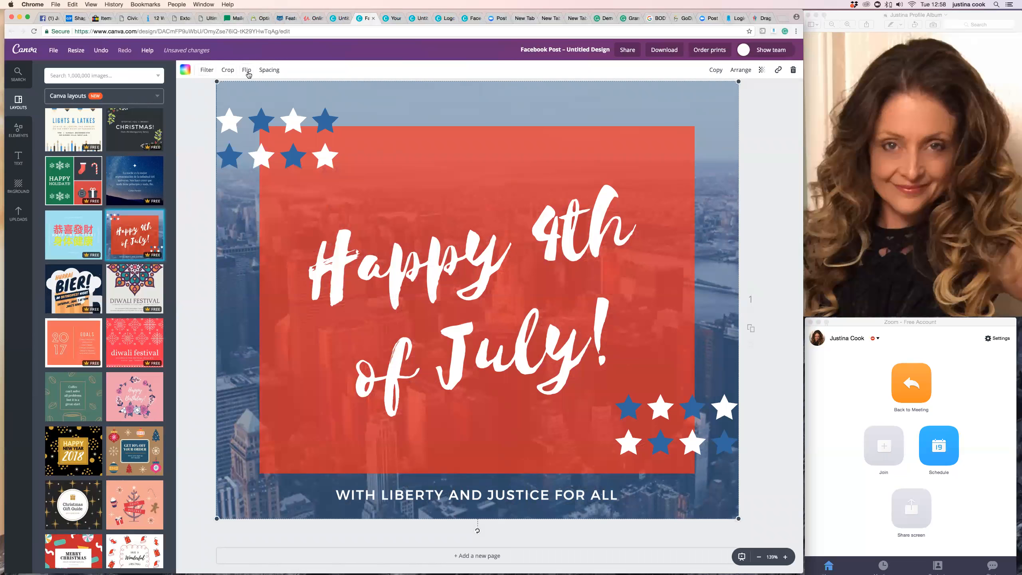
pyautogui.click(246, 71)
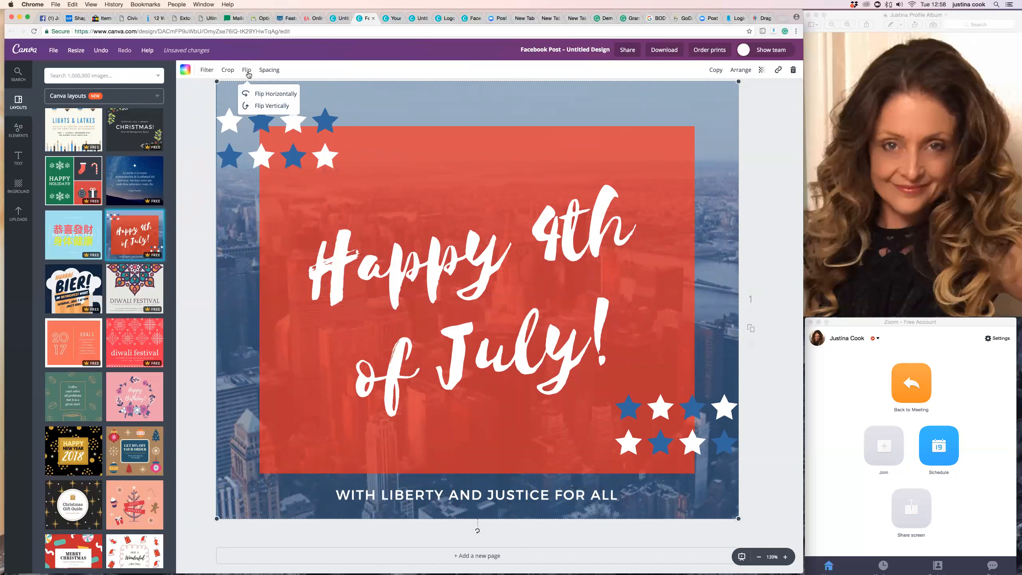
pyautogui.click(275, 71)
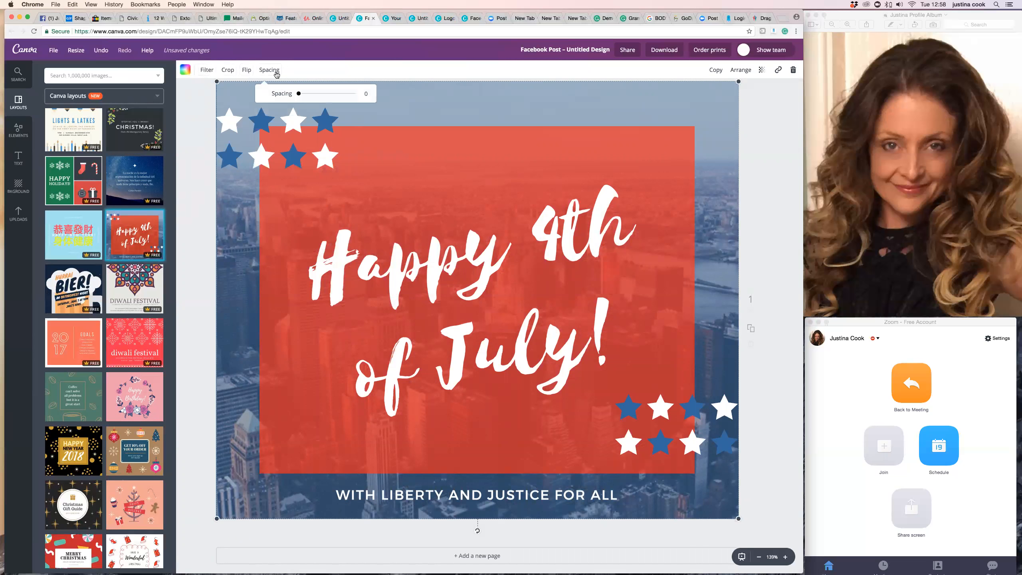
pyautogui.click(201, 130)
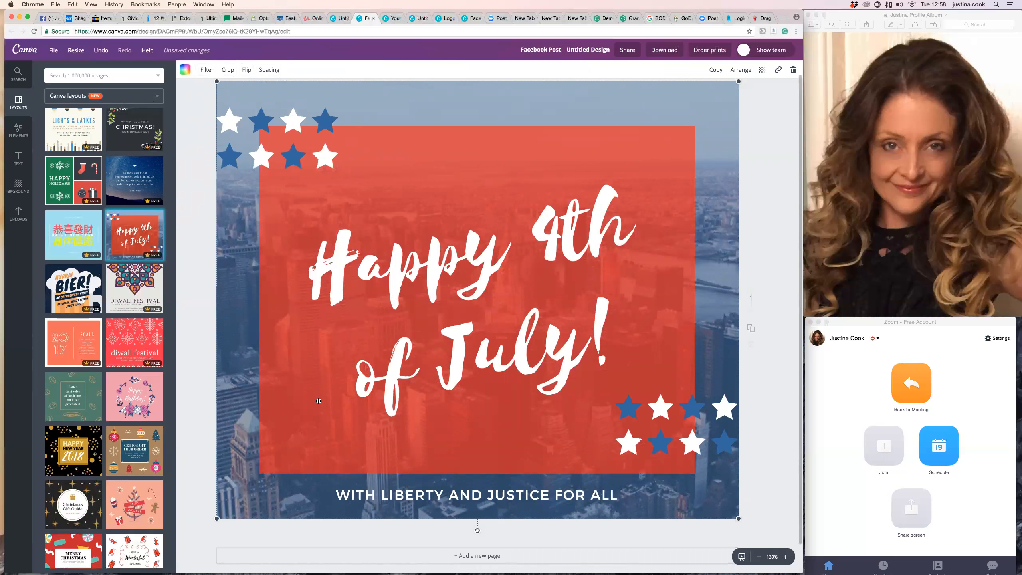
# Browse the Shapes elements and inspect the red rectangle's transparency setting without changing it.
pyautogui.click(289, 322)
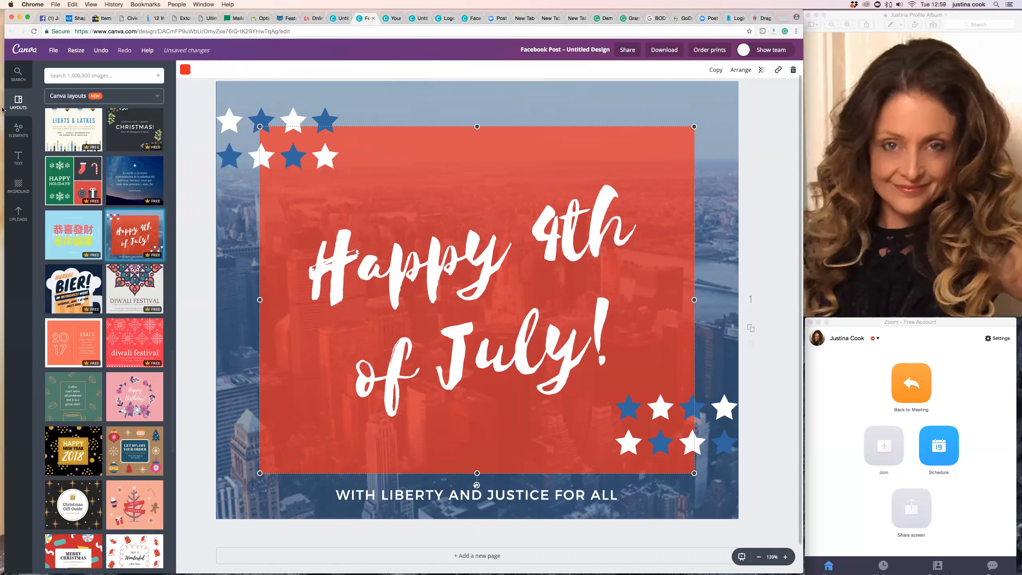
pyautogui.click(15, 135)
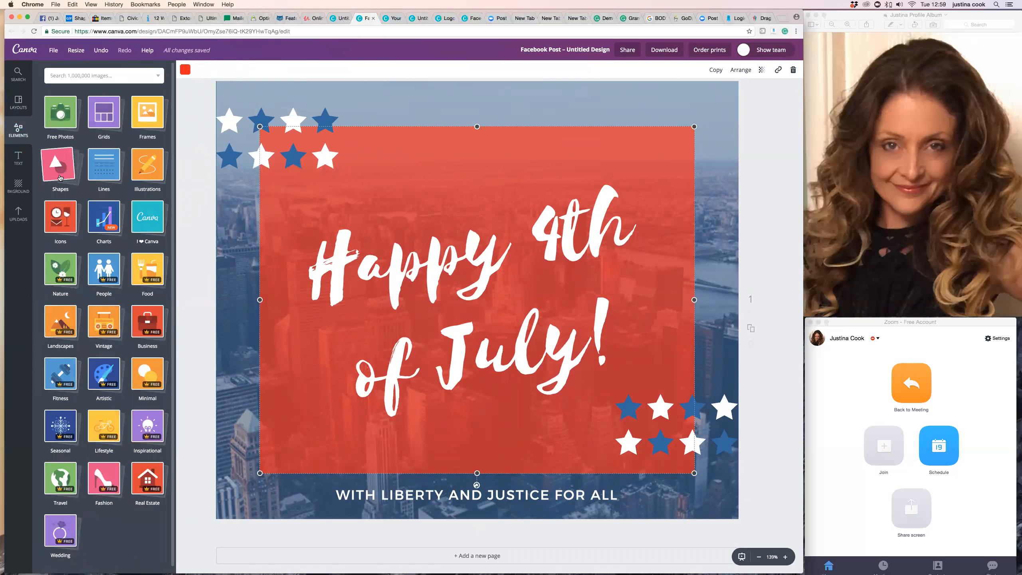
pyautogui.click(63, 174)
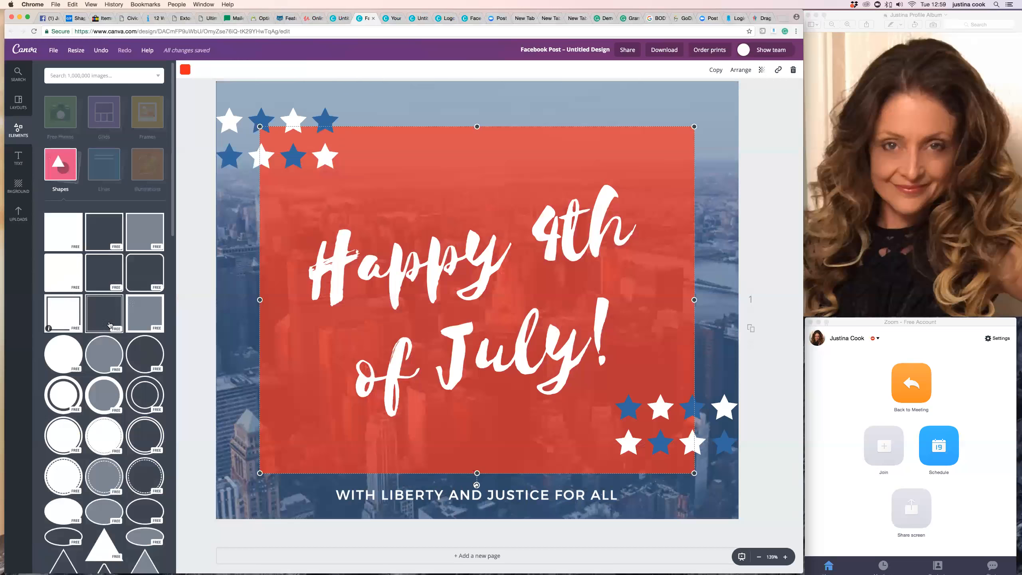
pyautogui.scroll(-5, 107, 484)
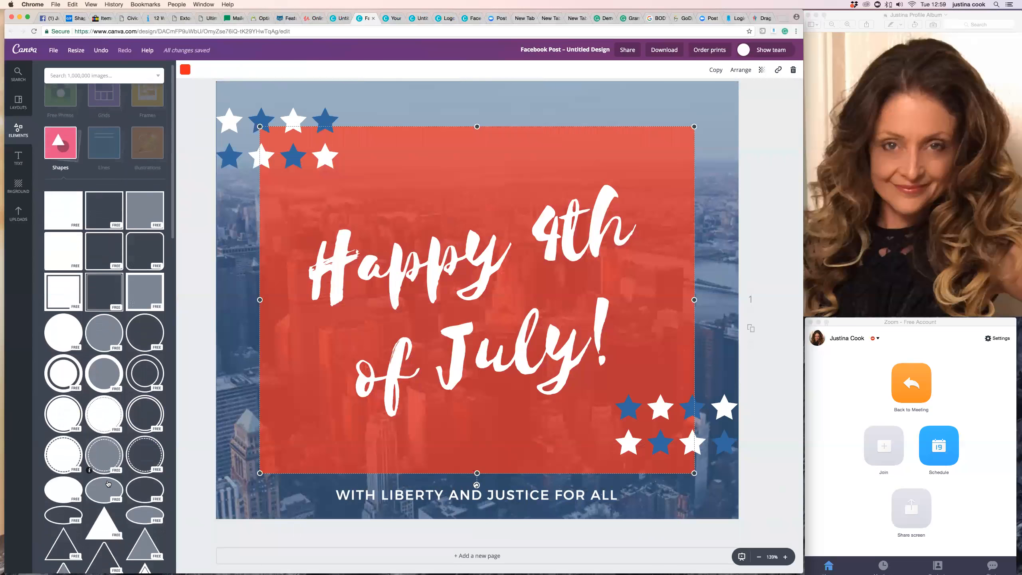
pyautogui.scroll(-13, 108, 484)
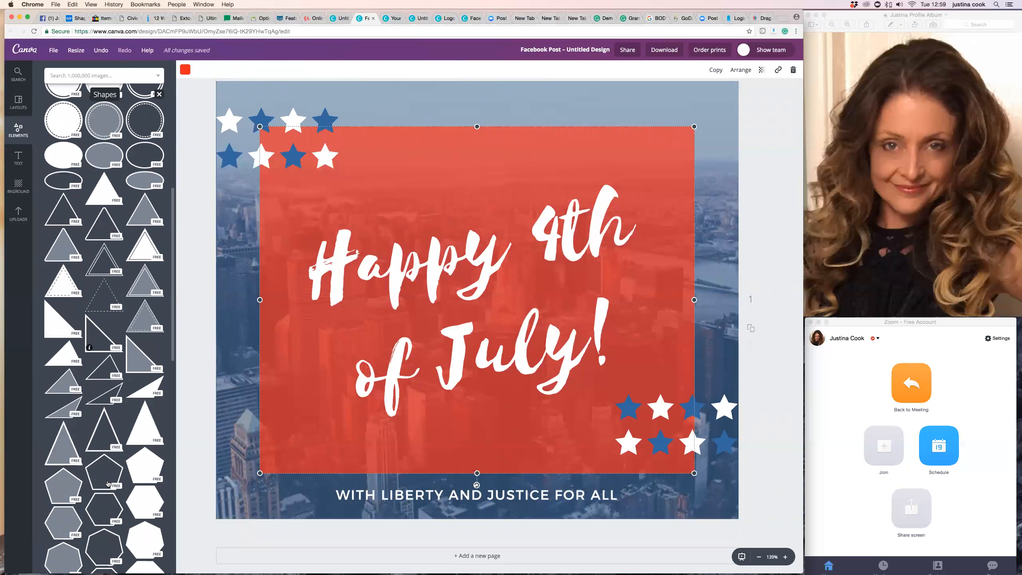
pyautogui.scroll(18, 108, 484)
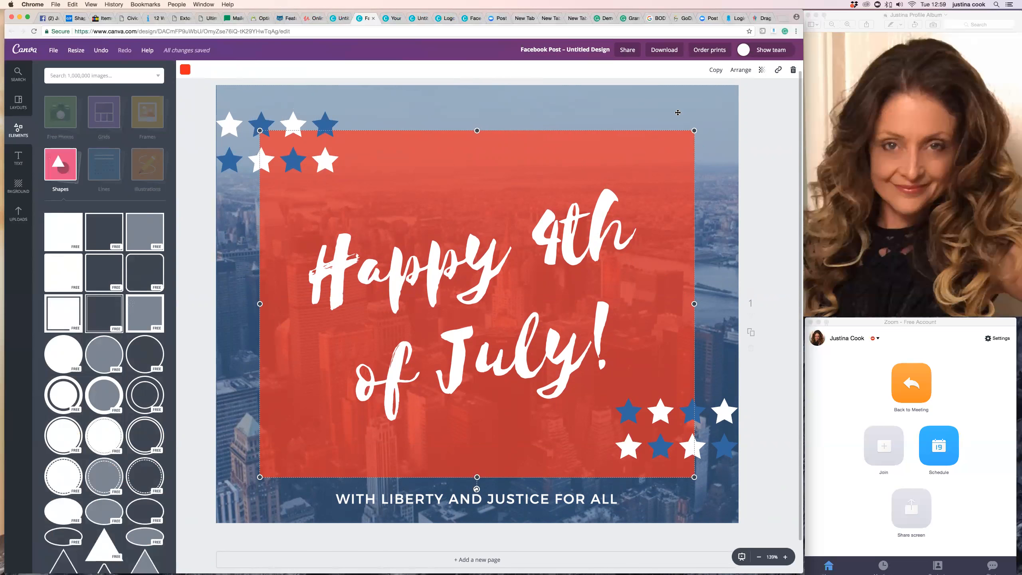
pyautogui.click(762, 71)
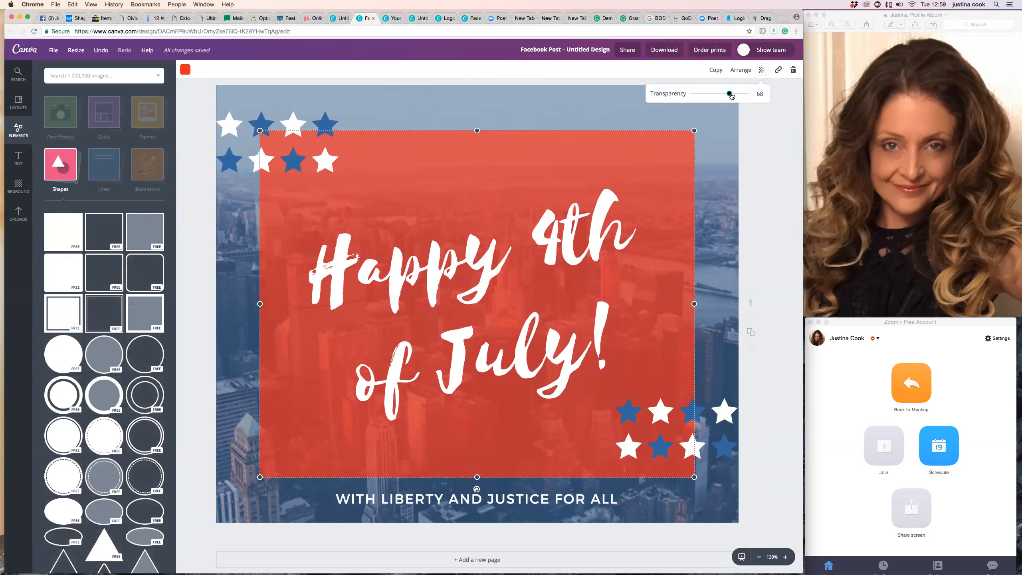
pyautogui.moveTo(729, 95)
pyautogui.mouseDown()
pyautogui.moveTo(716, 98)
pyautogui.moveTo(730, 95)
pyautogui.mouseUp()
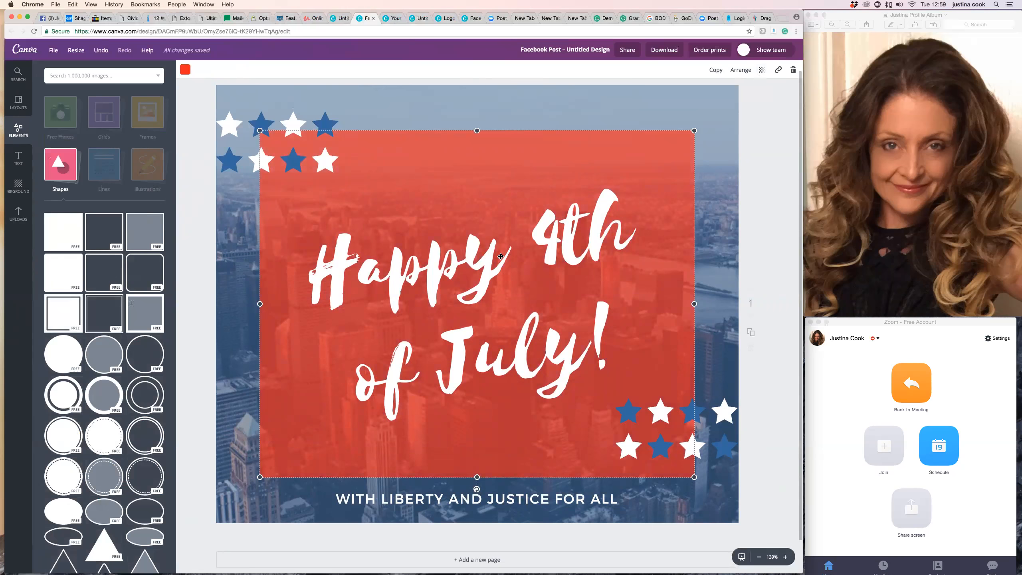
# Change the "Happy 4th of July!" title font to Lily Script One.
pyautogui.click(521, 366)
pyautogui.click(521, 366)
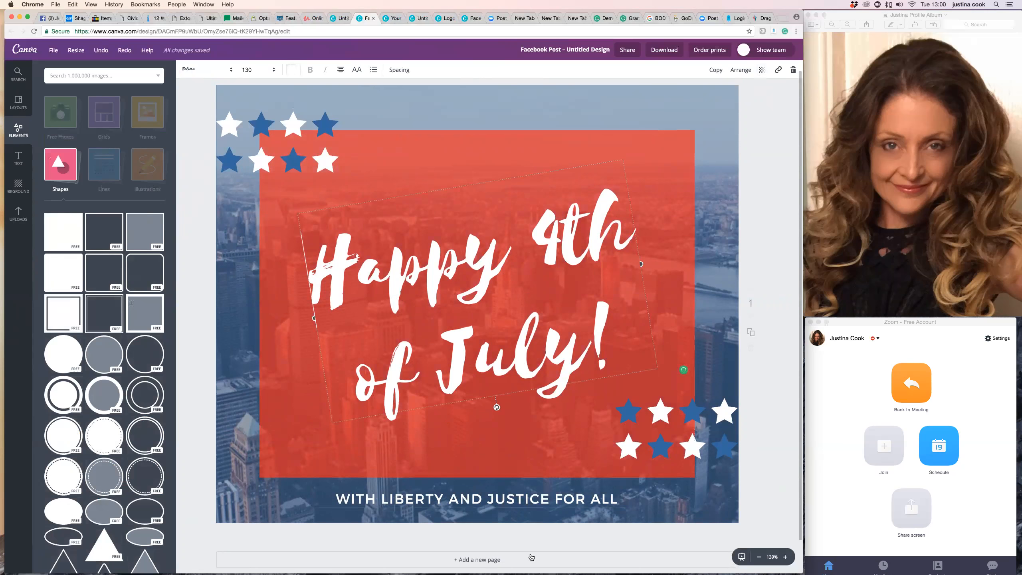
pyautogui.click(518, 498)
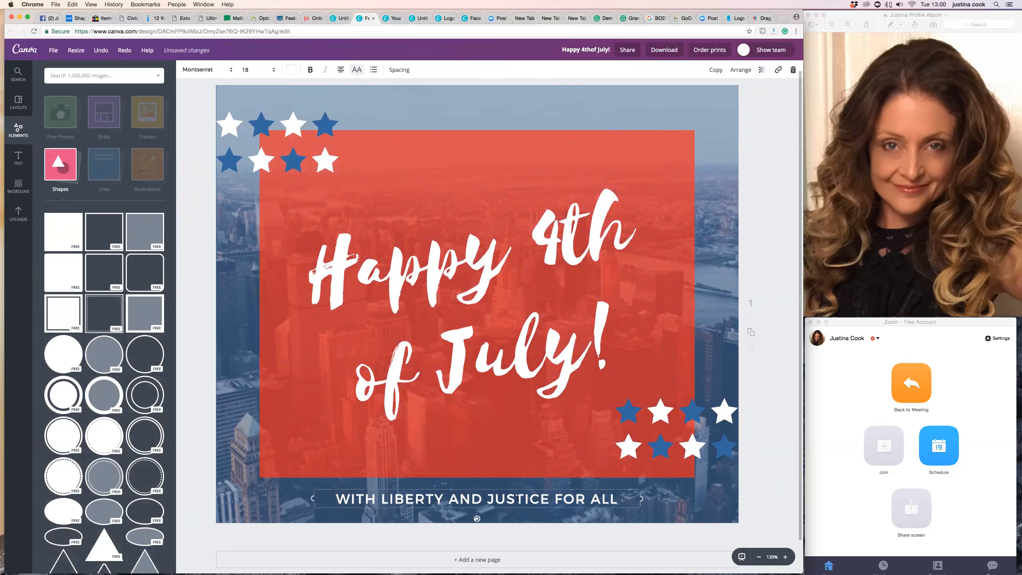
pyautogui.click(486, 355)
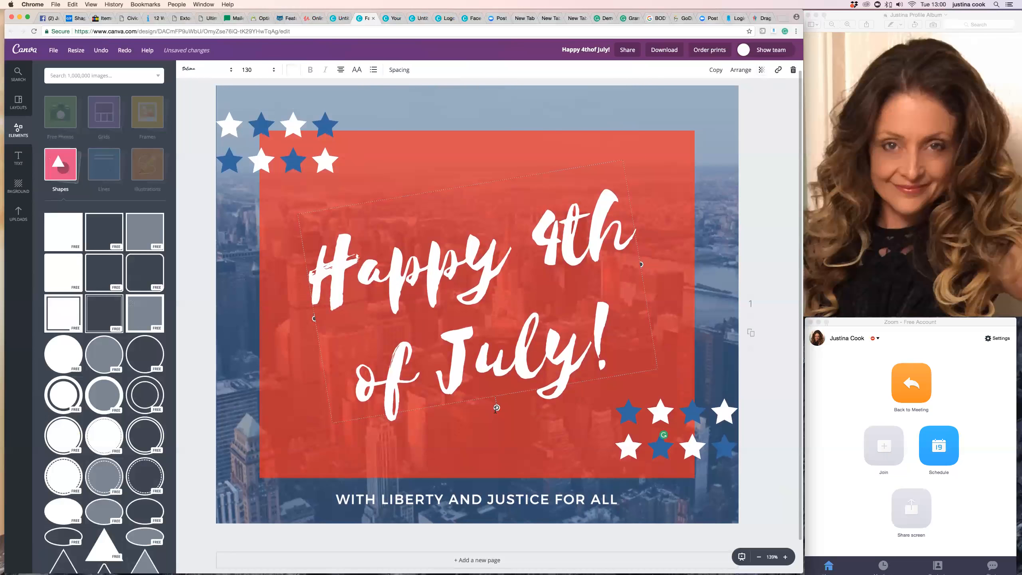
pyautogui.scroll(-1, 497, 409)
pyautogui.scroll(1, 496, 409)
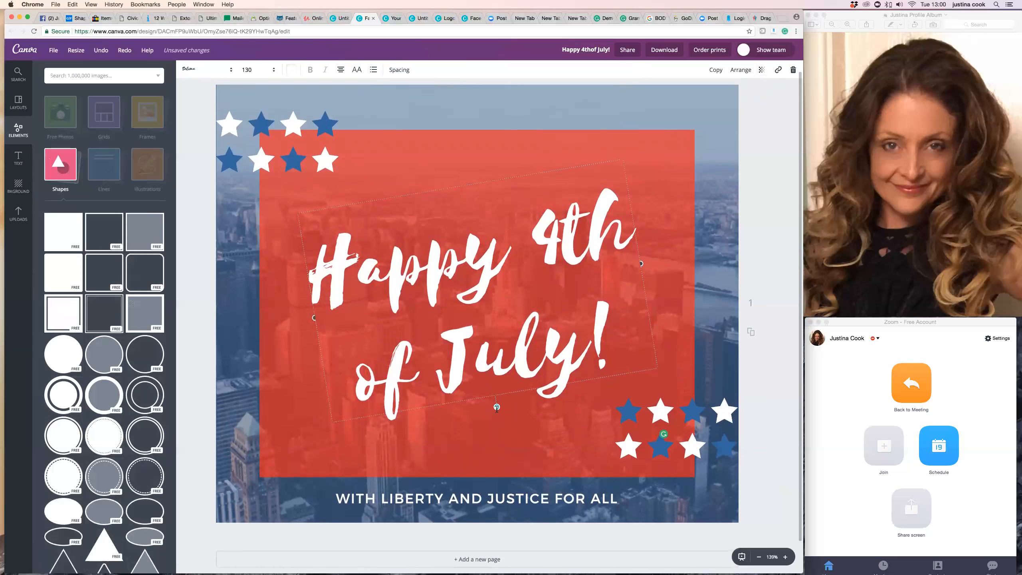
pyautogui.scroll(-1, 526, 397)
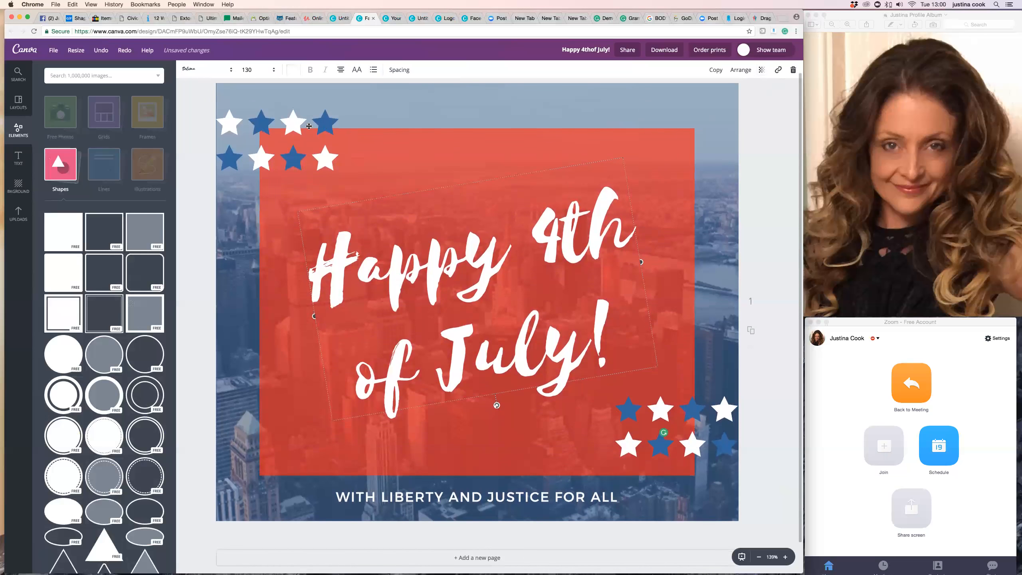
pyautogui.click(206, 69)
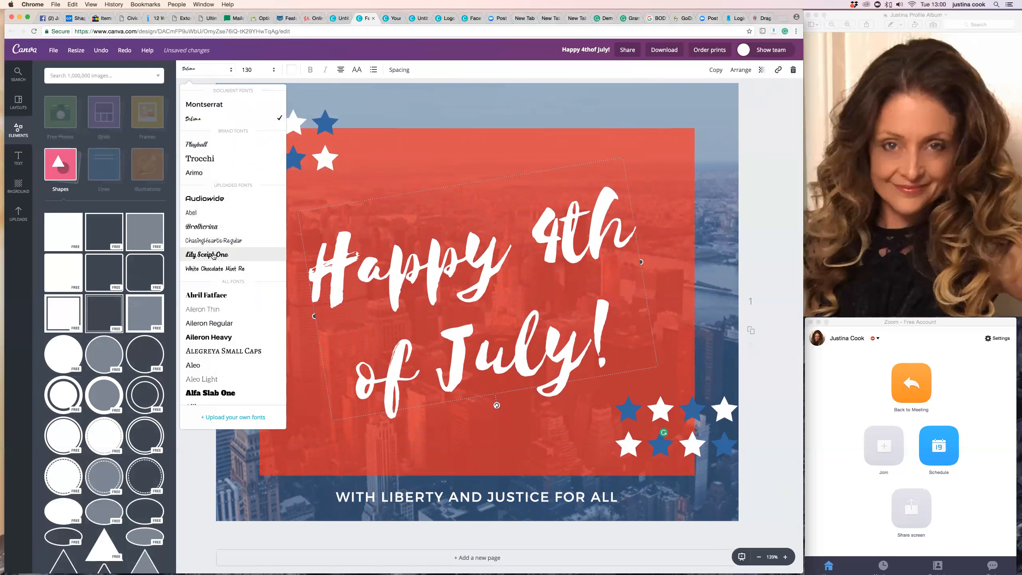
pyautogui.click(216, 255)
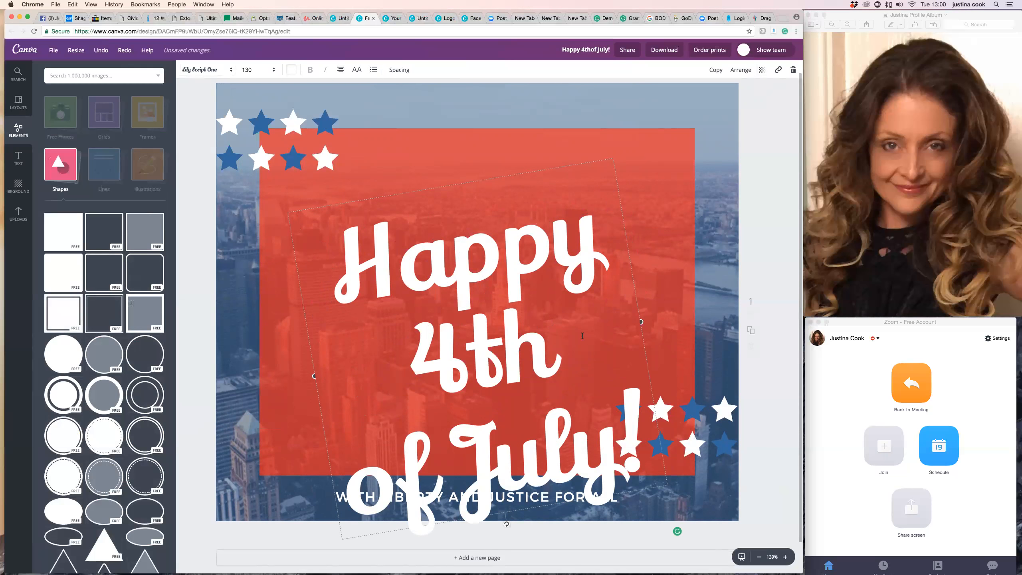
# Set the title's font size to 104.
pyautogui.click(253, 73)
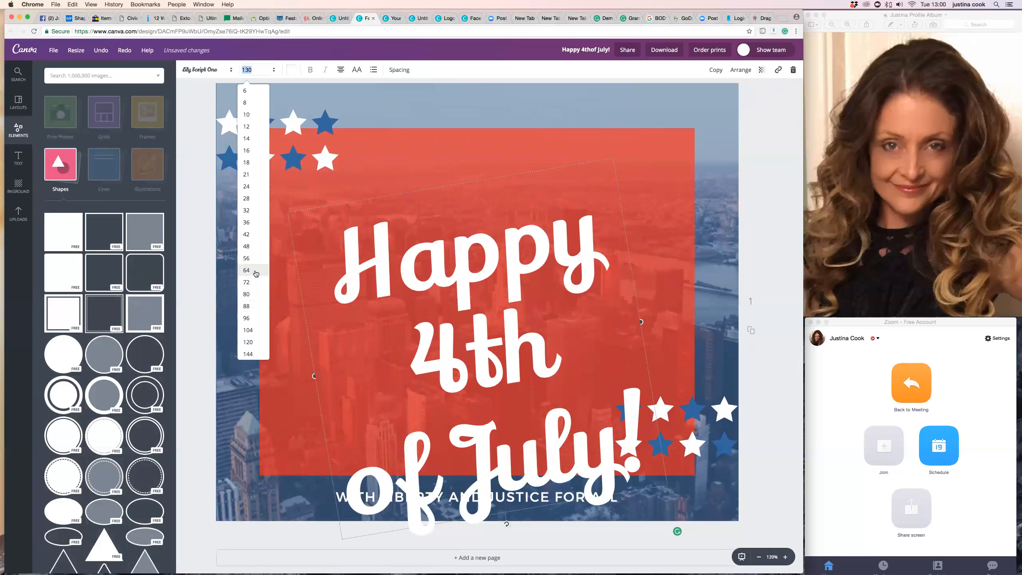
pyautogui.click(256, 272)
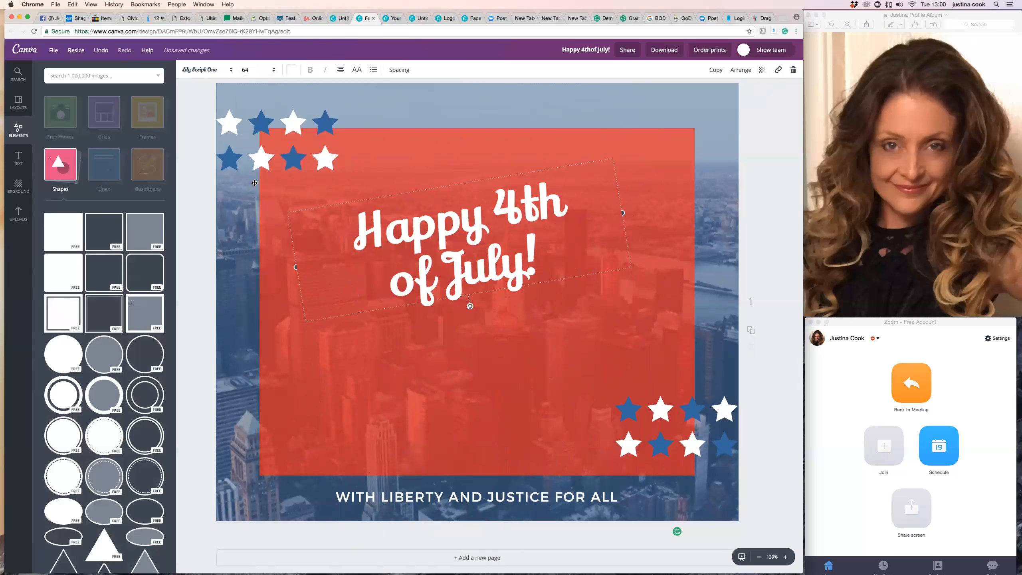
pyautogui.click(251, 71)
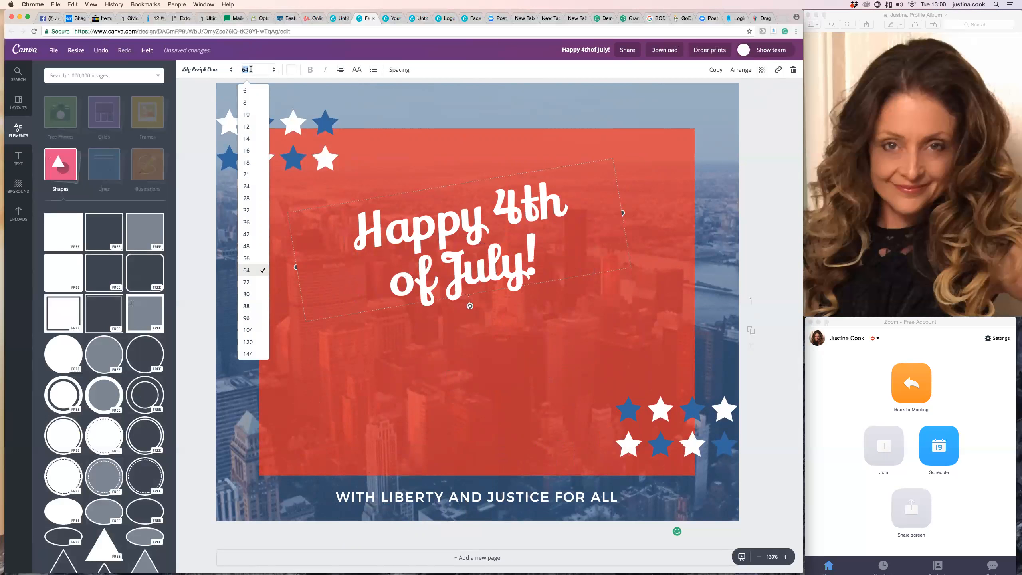
pyautogui.click(255, 308)
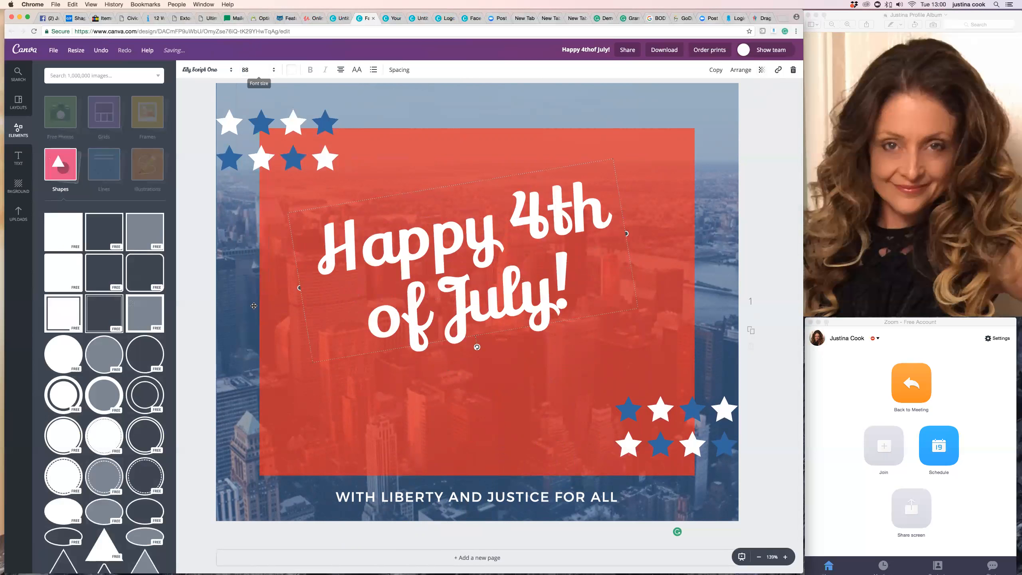
pyautogui.click(246, 69)
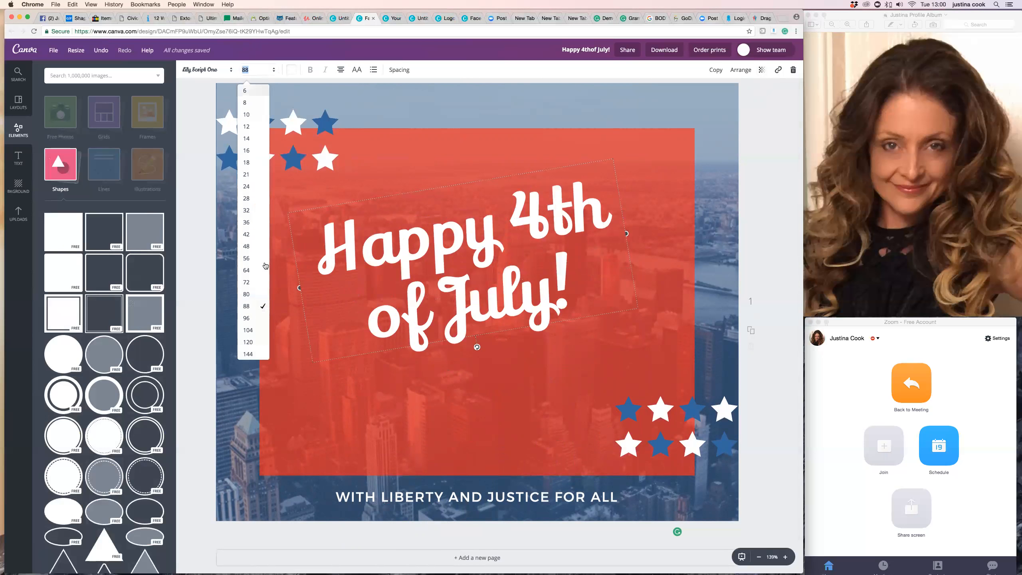
pyautogui.click(248, 331)
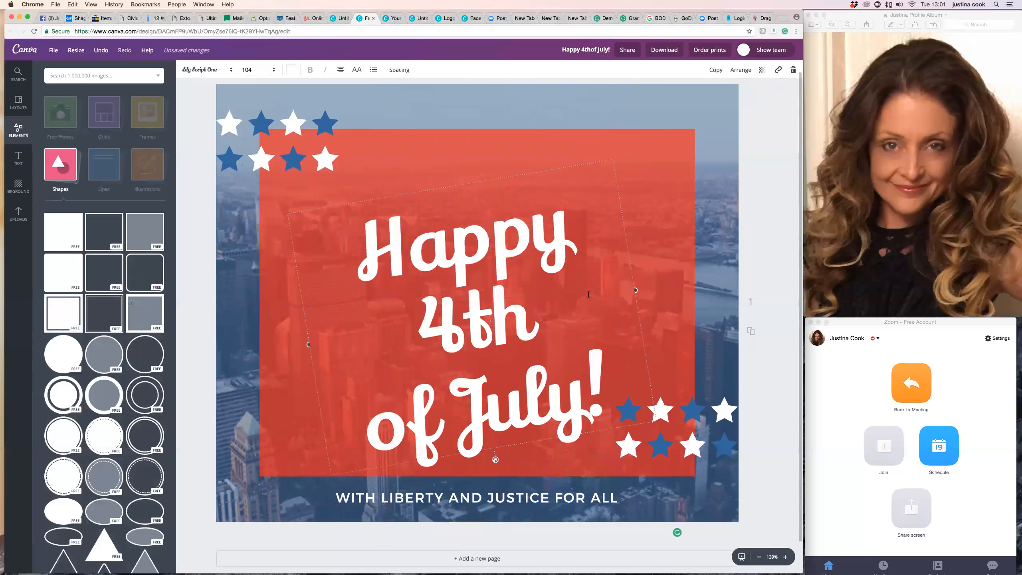
# Move the title text slightly upward within the red box and deselect it.
pyautogui.moveTo(521, 356); pyautogui.dragTo(456, 300)
pyautogui.click(720, 345)
pyautogui.scroll(-1, 459, 318)
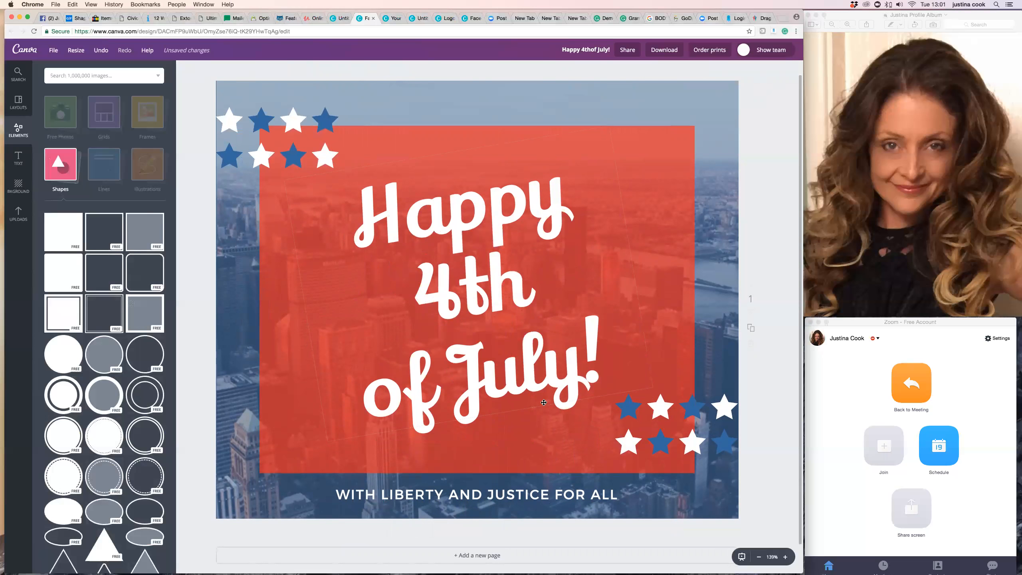
# Open the title's text colour options and the brand kit palettes page, then return to the design.
pyautogui.click(491, 293)
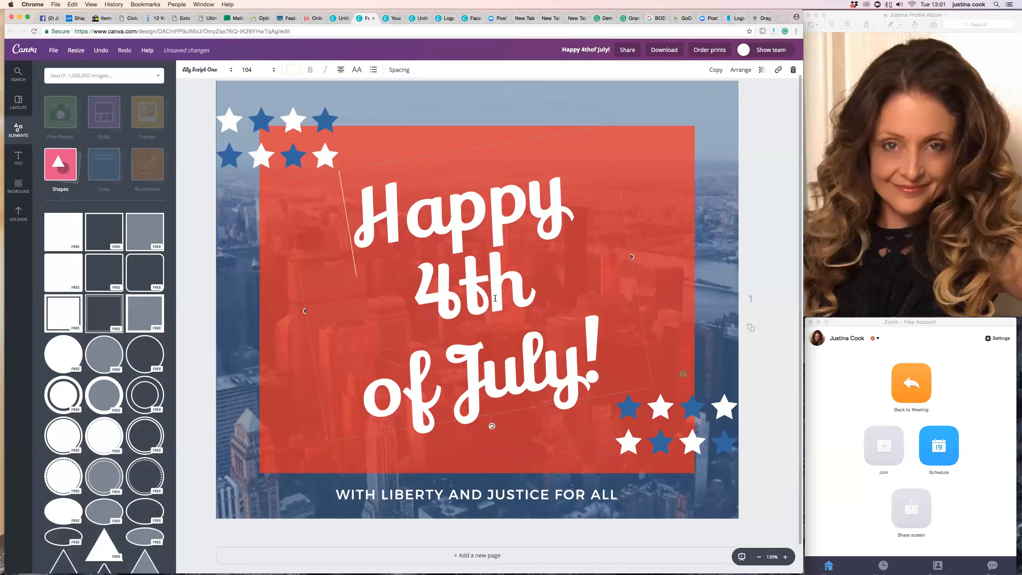
pyautogui.click(293, 72)
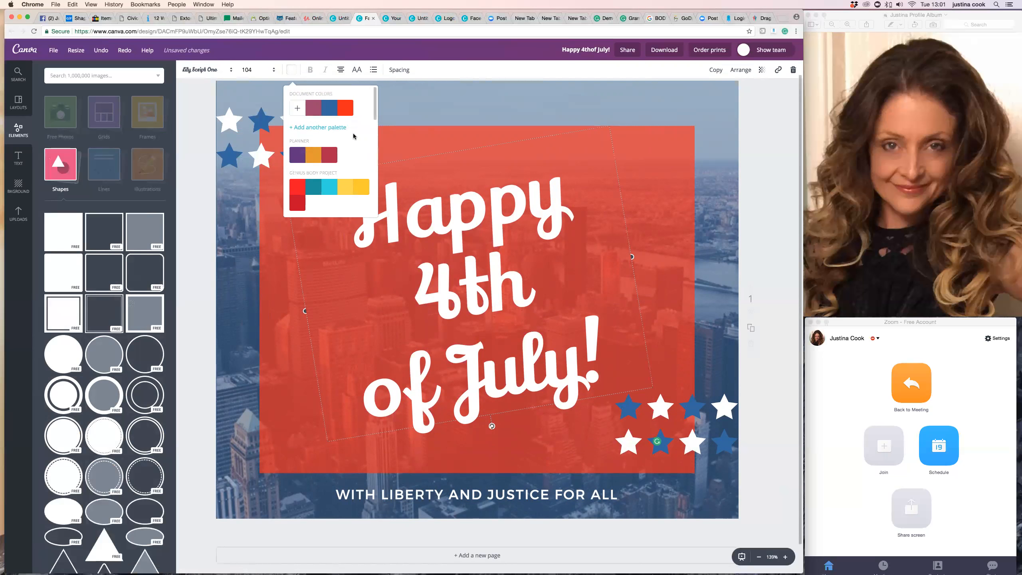
pyautogui.click(326, 127)
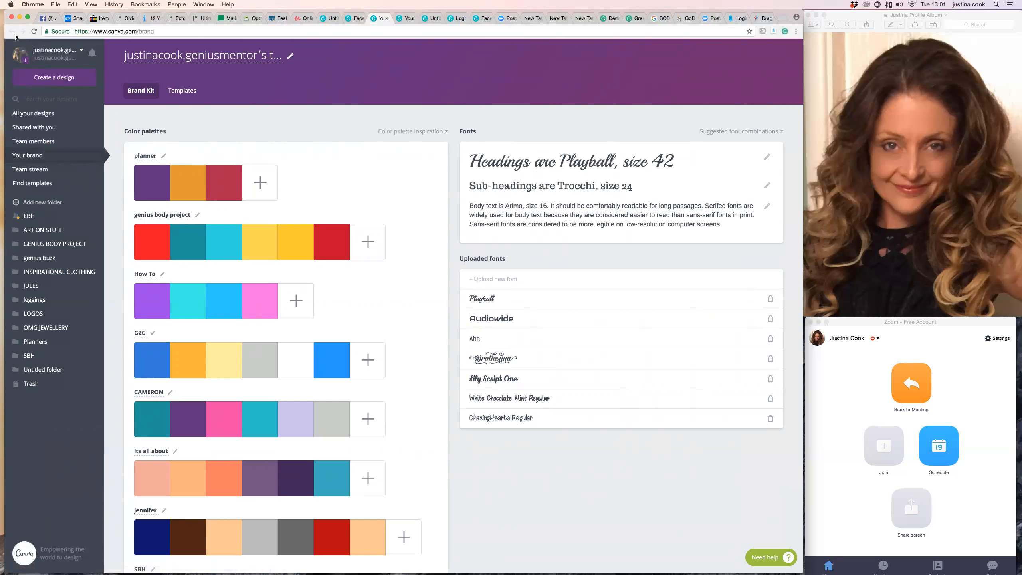
pyautogui.click(338, 21)
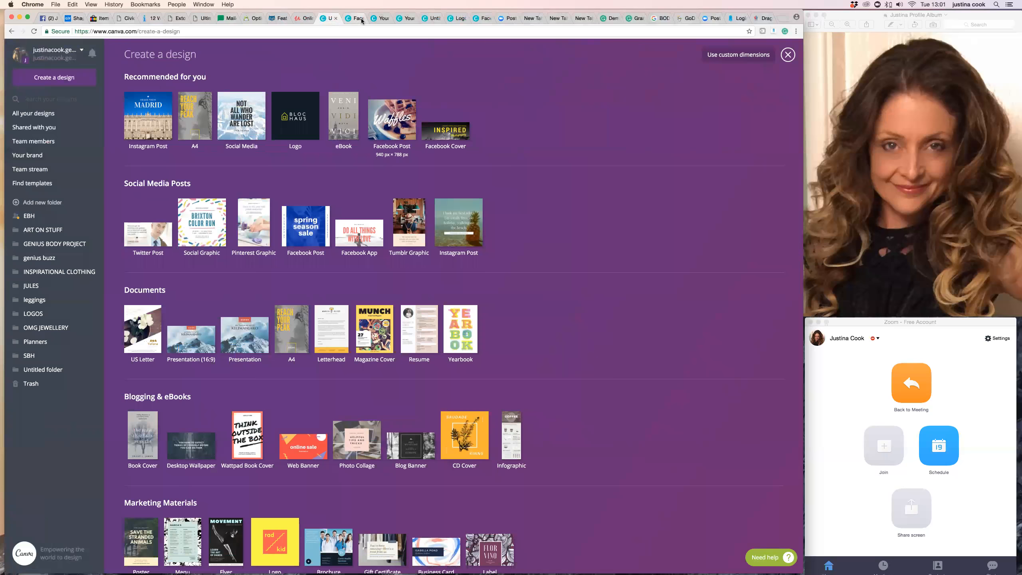
pyautogui.click(361, 20)
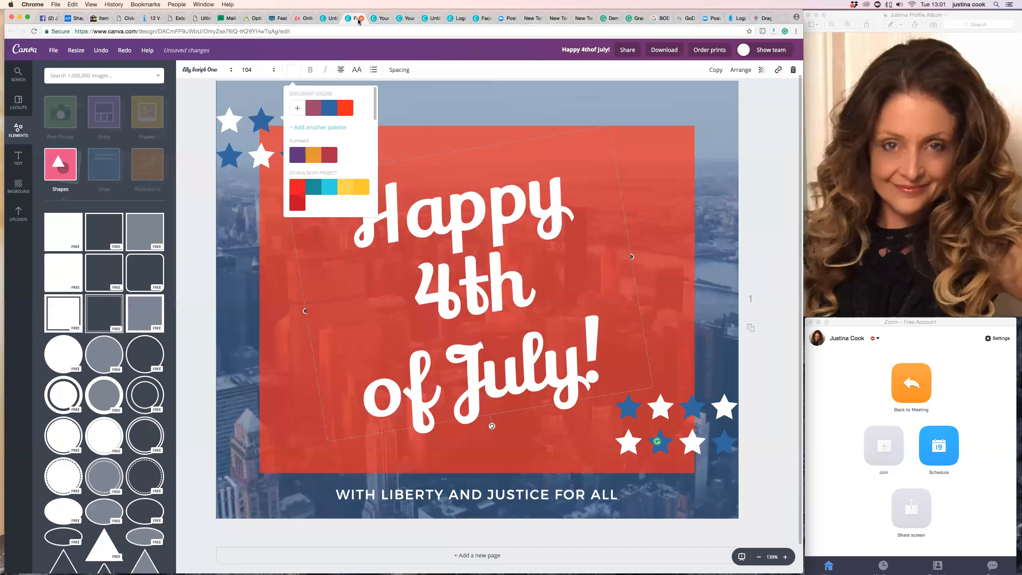
pyautogui.click(283, 342)
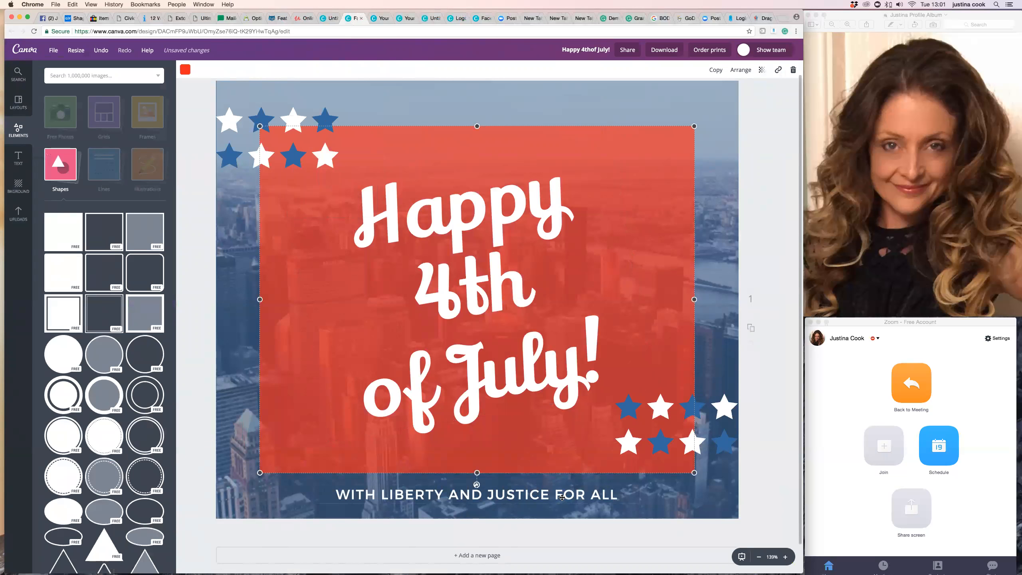
# Turn the title to uppercase, then switch it back to normal case.
pyautogui.click(530, 366)
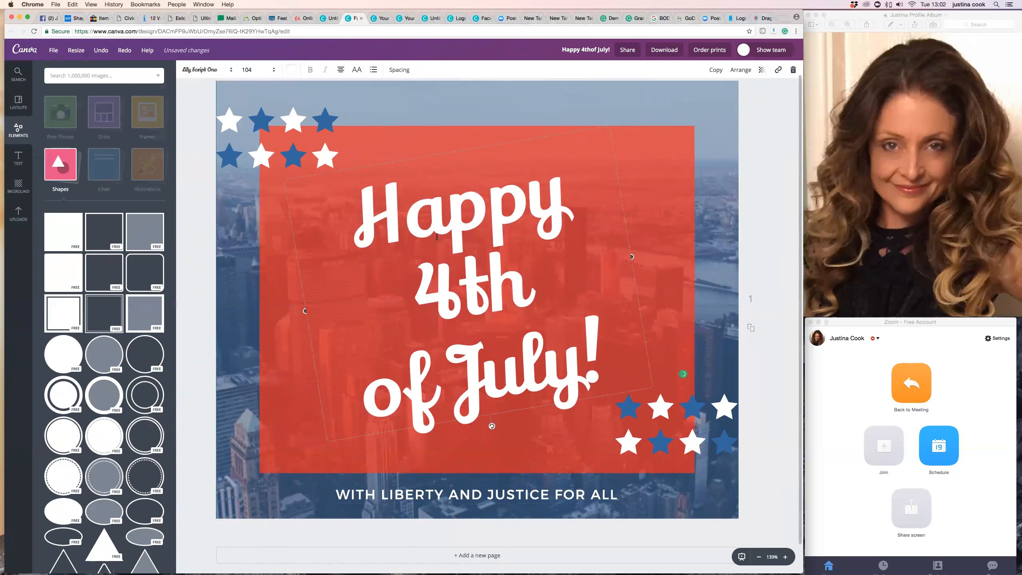
pyautogui.click(394, 71)
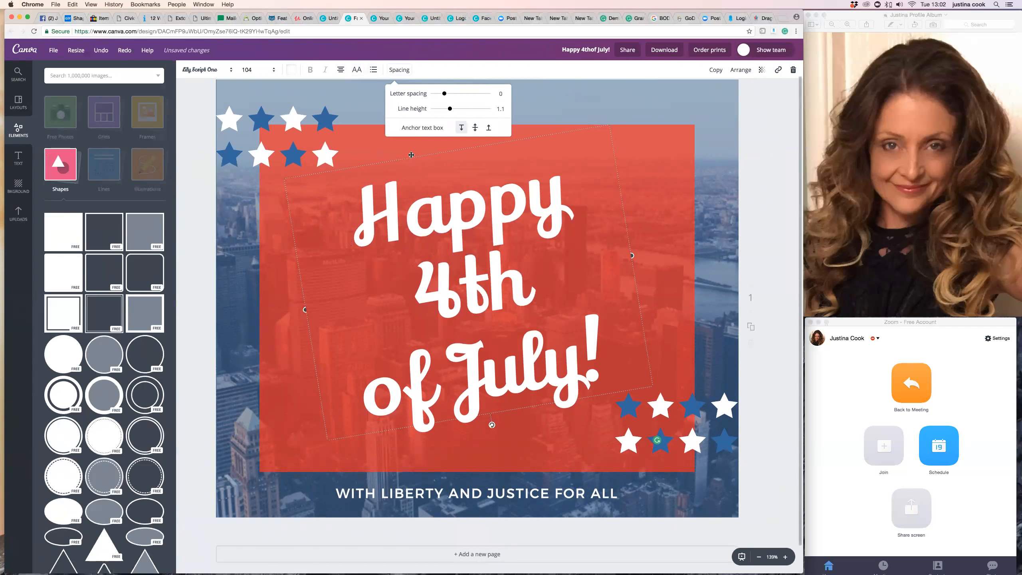
pyautogui.click(342, 70)
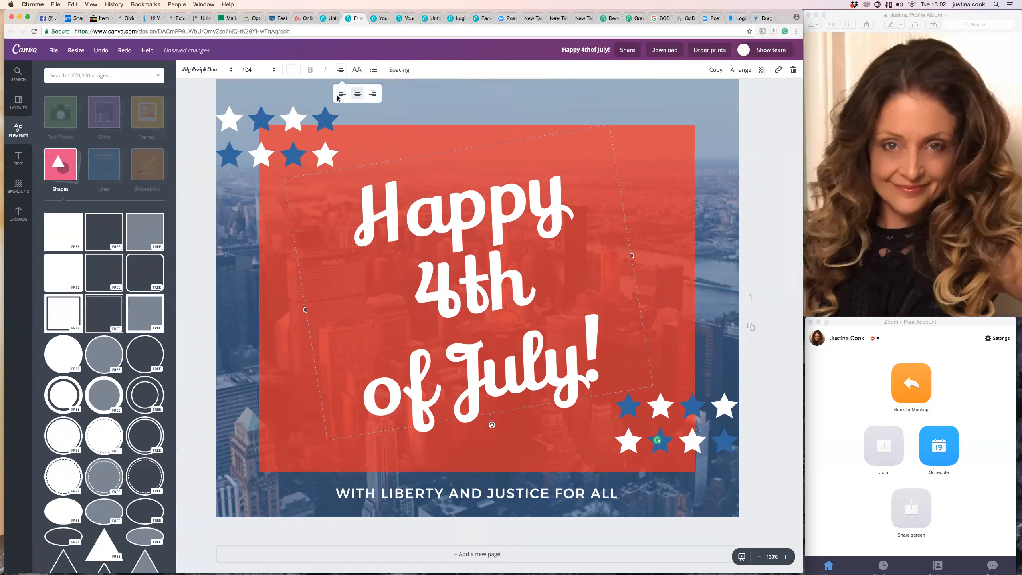
pyautogui.click(357, 70)
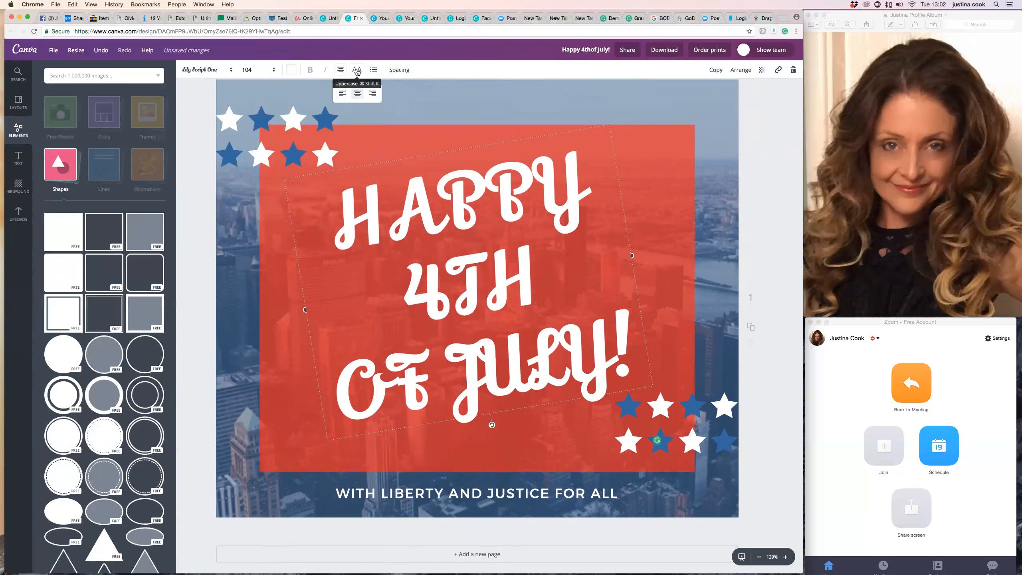
pyautogui.click(357, 71)
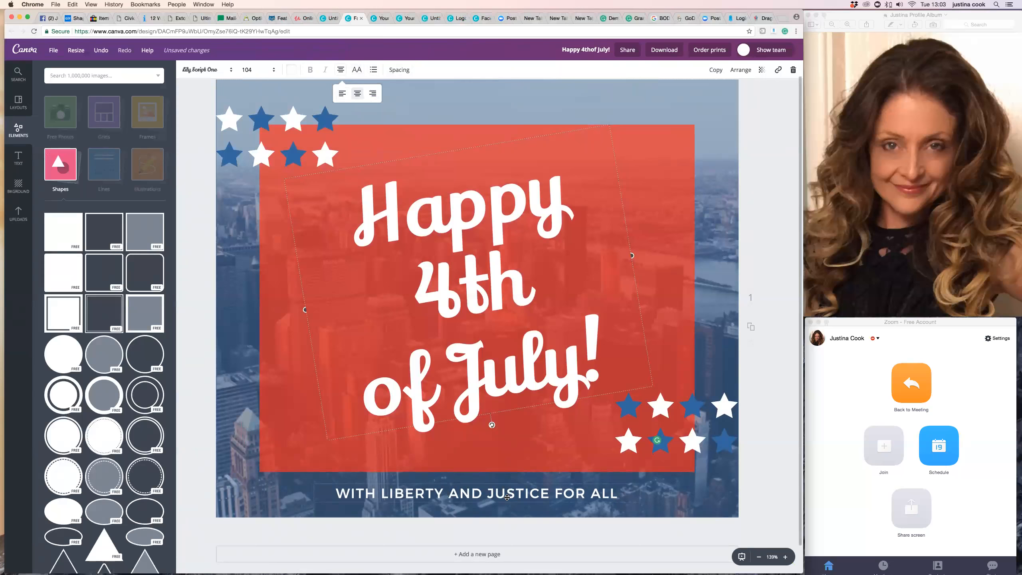
# Add a second page to the design.
pyautogui.click(723, 254)
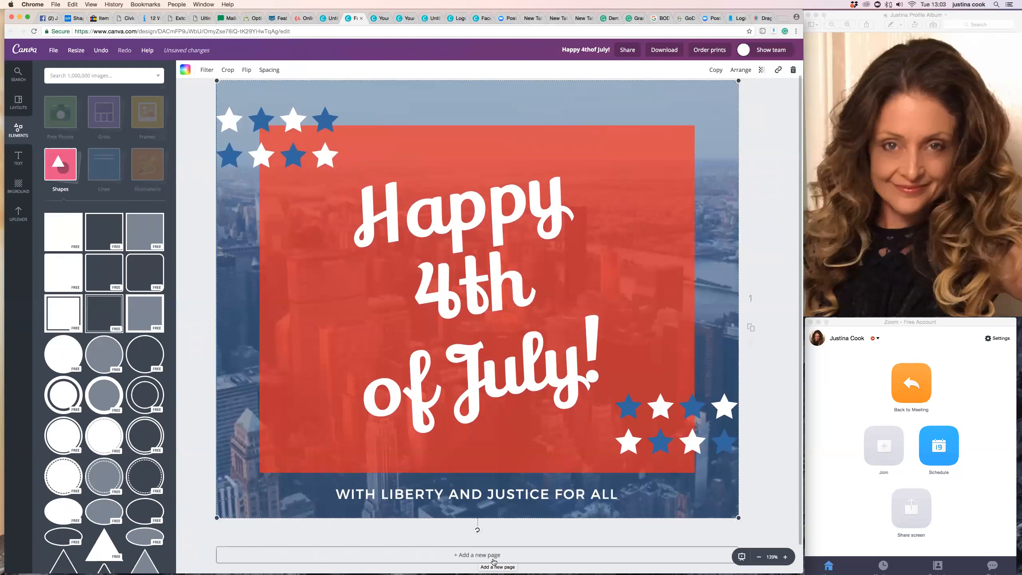
pyautogui.click(481, 556)
pyautogui.scroll(3, 671, 404)
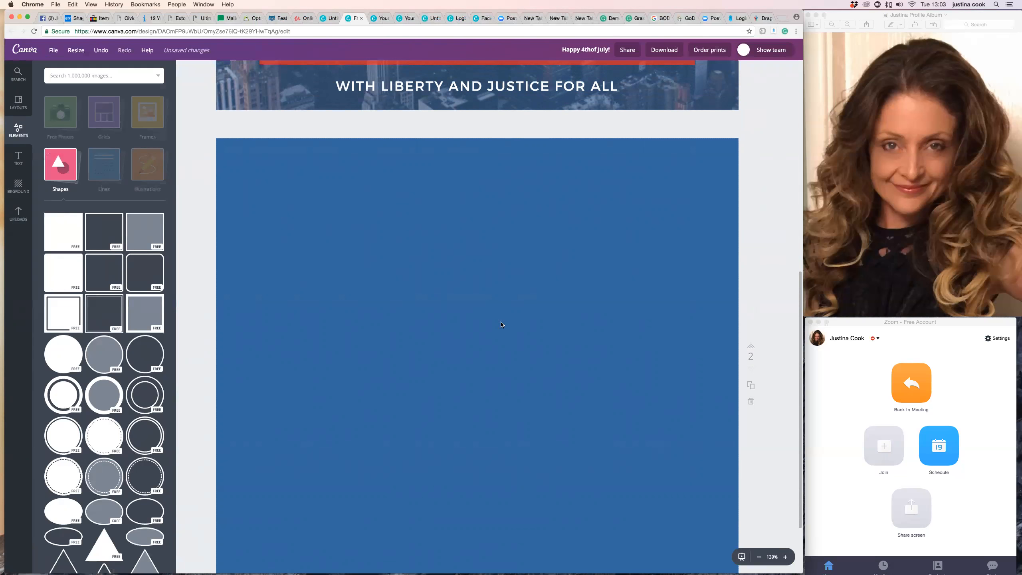
# Change the second page's background colour from blue to white.
pyautogui.click(490, 325)
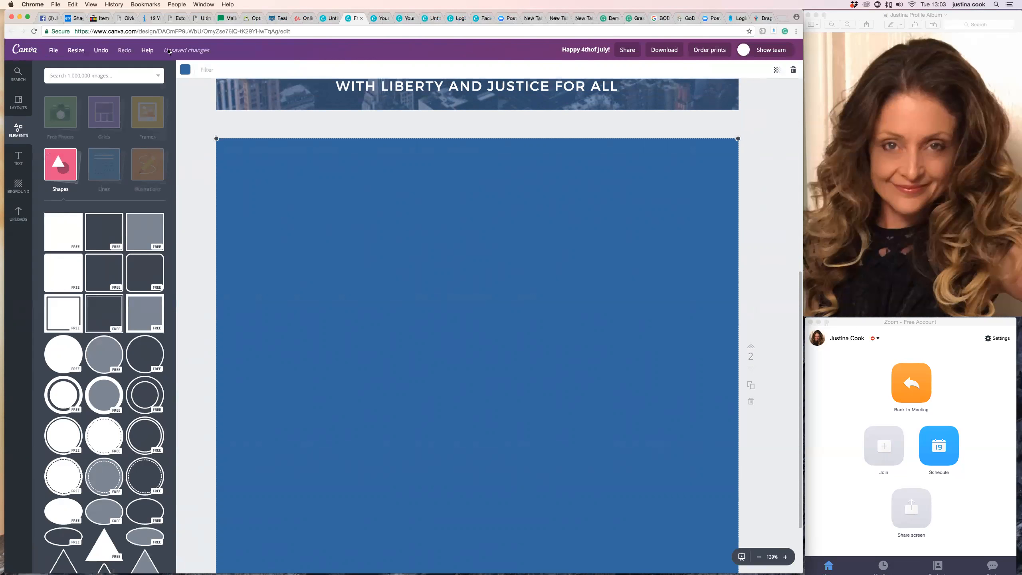
pyautogui.click(185, 70)
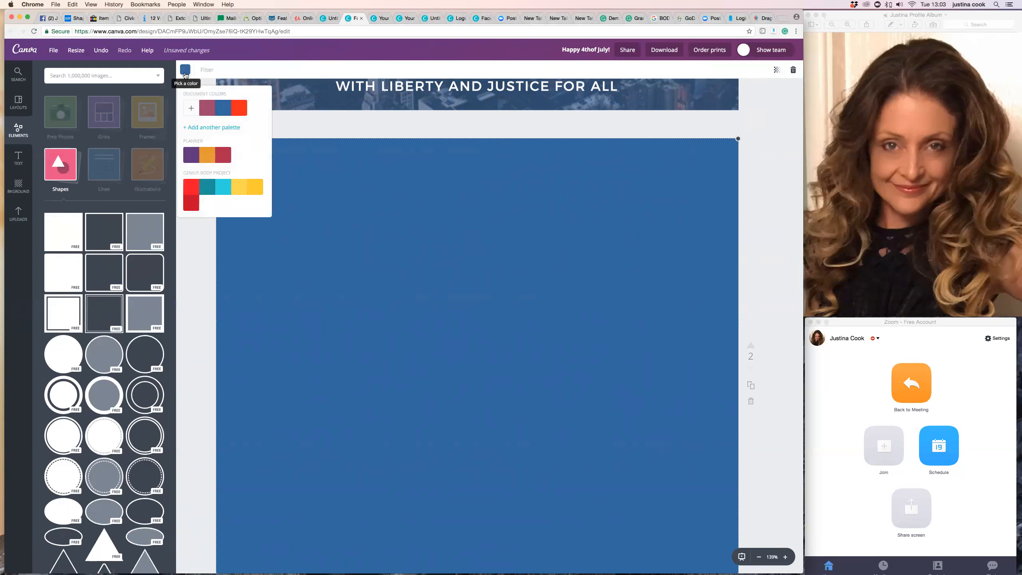
pyautogui.scroll(-5, 241, 149)
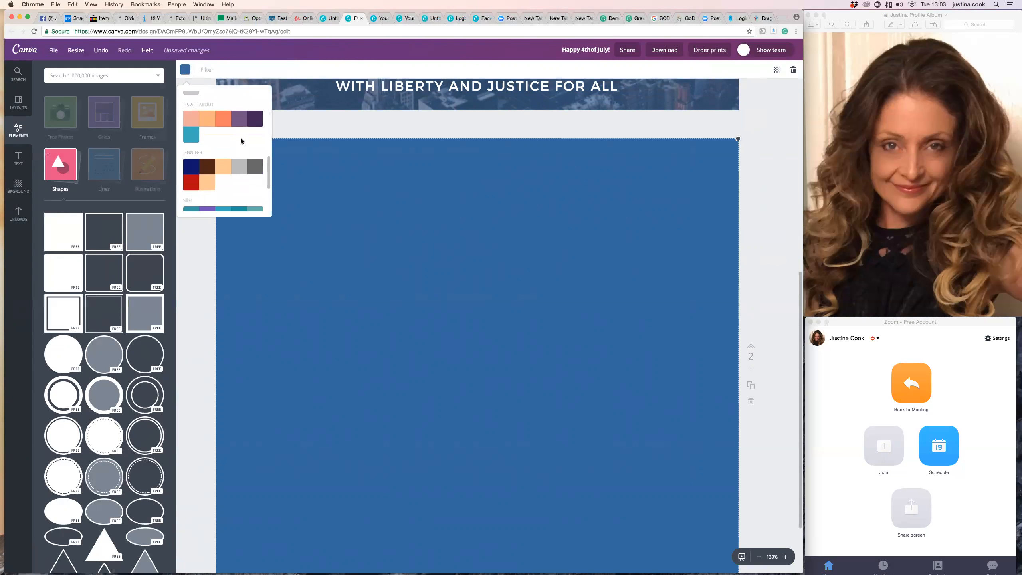
pyautogui.click(256, 170)
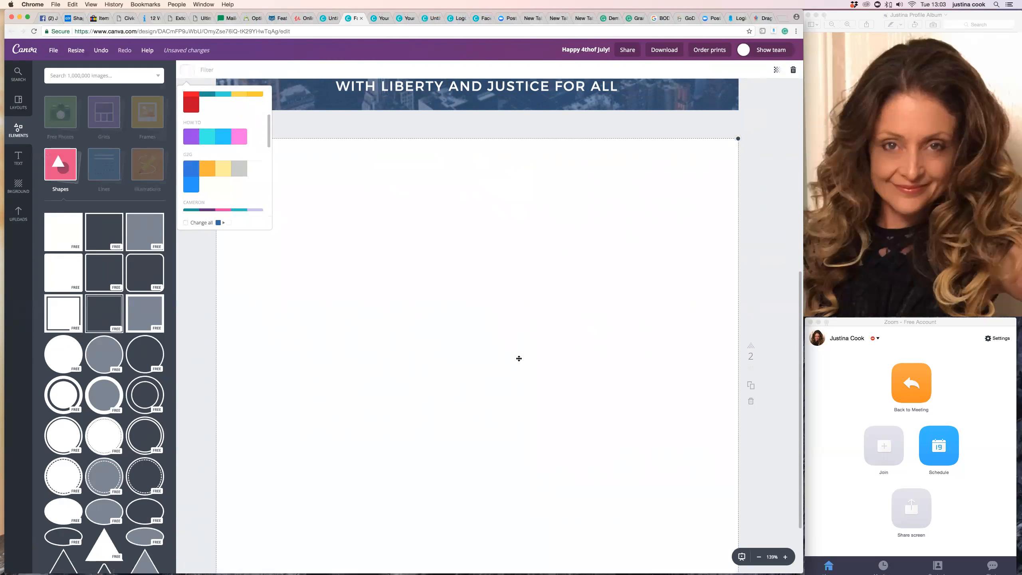
pyautogui.click(216, 386)
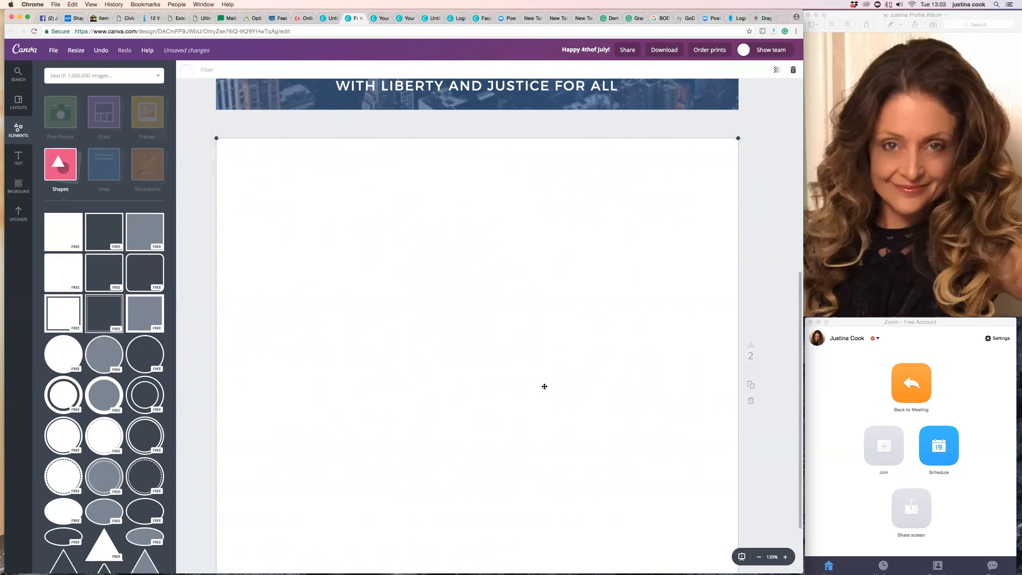
# Add the uploaded desk photo to page 2 and enlarge it to the full page width along the top.
pyautogui.scroll(-2, 500, 389)
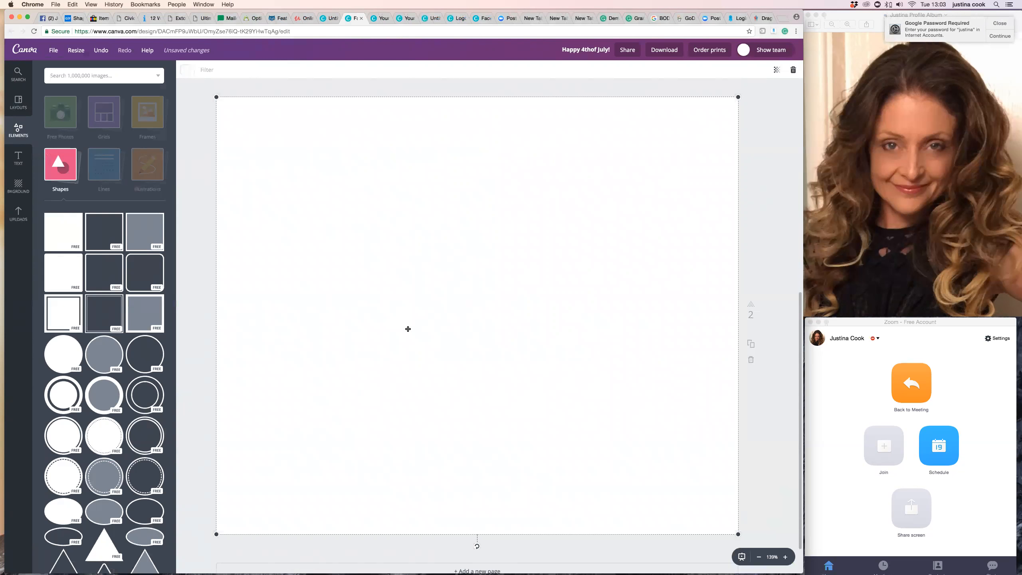
pyautogui.click(19, 215)
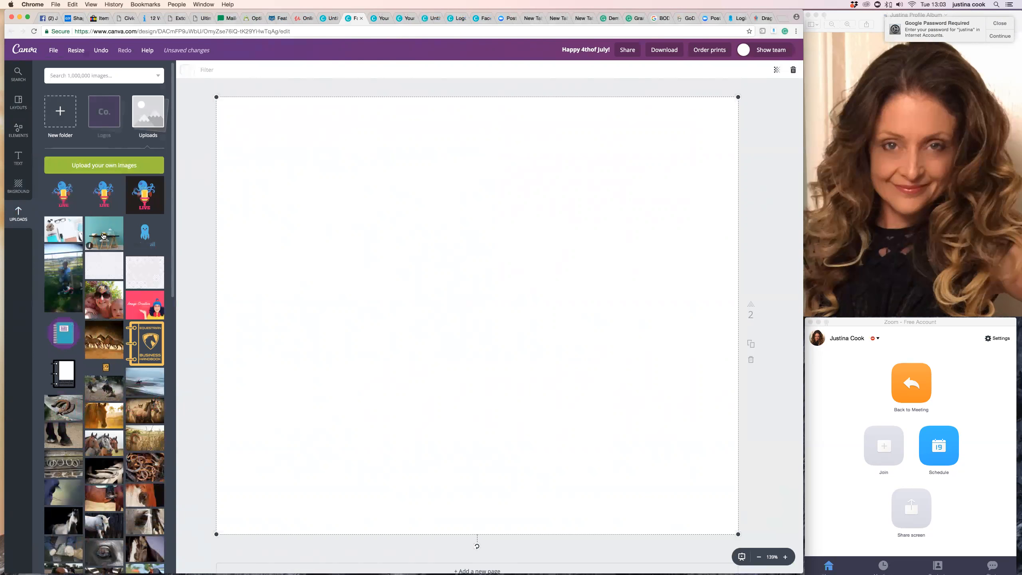
pyautogui.scroll(-1, 103, 239)
pyautogui.scroll(-1, 104, 239)
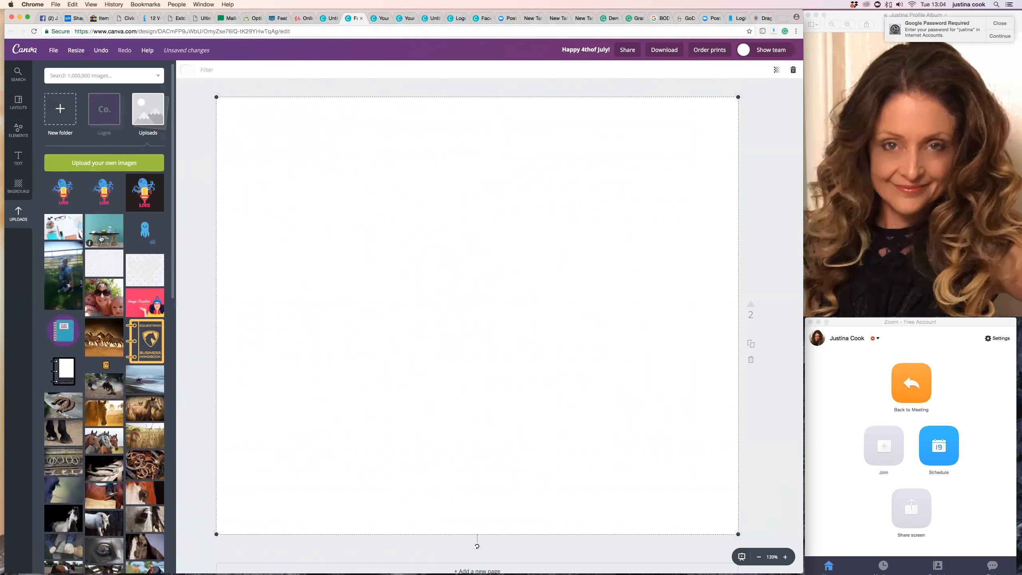
pyautogui.click(101, 239)
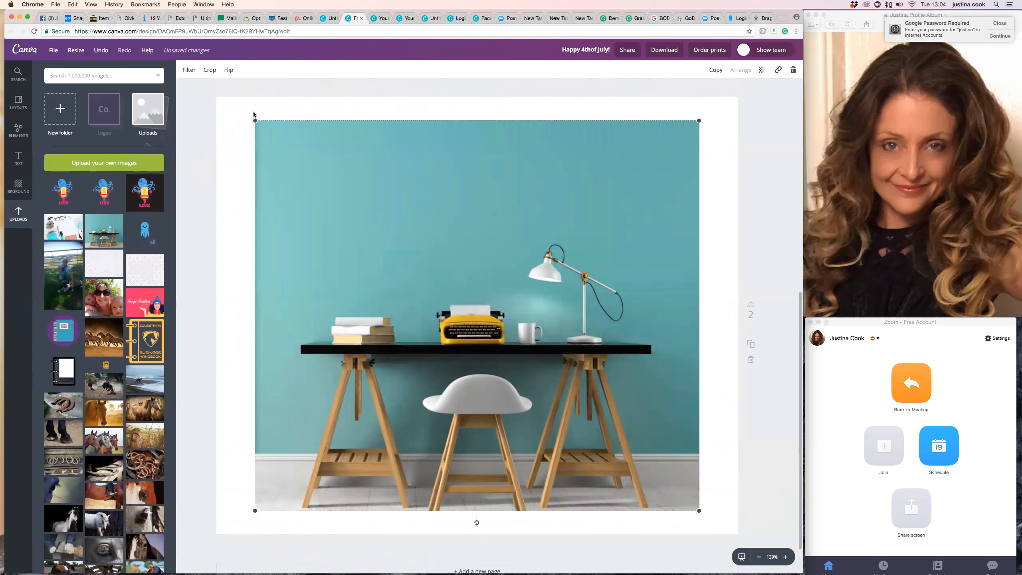
pyautogui.moveTo(255, 120); pyautogui.dragTo(213, 93)
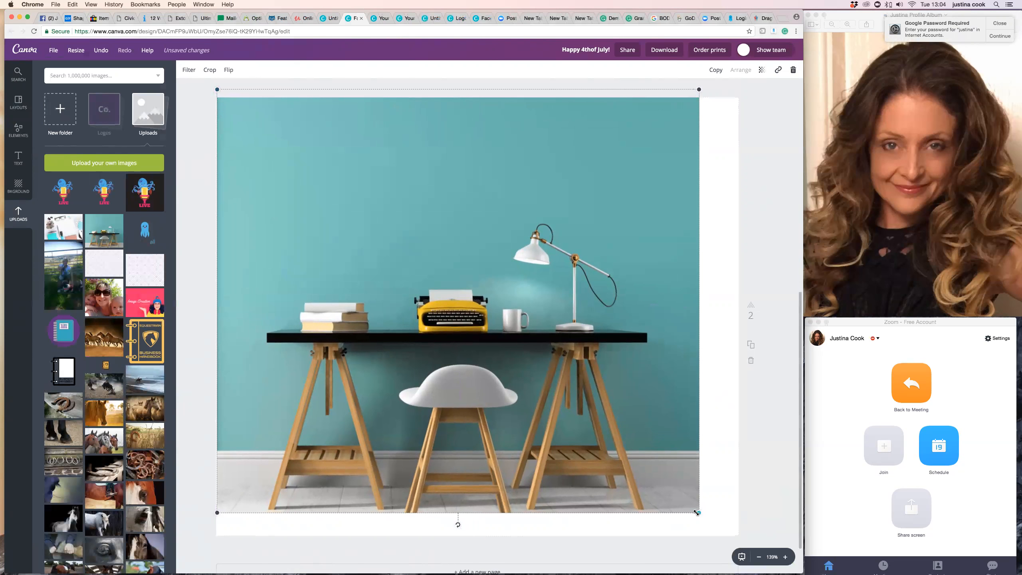
pyautogui.moveTo(700, 512); pyautogui.dragTo(747, 537)
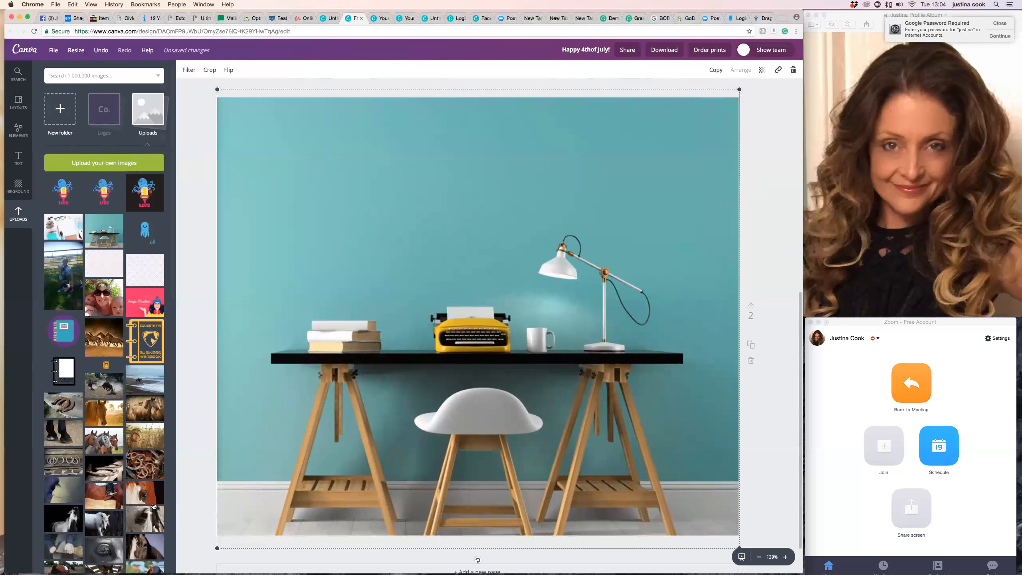
pyautogui.moveTo(217, 548); pyautogui.dragTo(215, 548)
pyautogui.moveTo(490, 455); pyautogui.dragTo(492, 375)
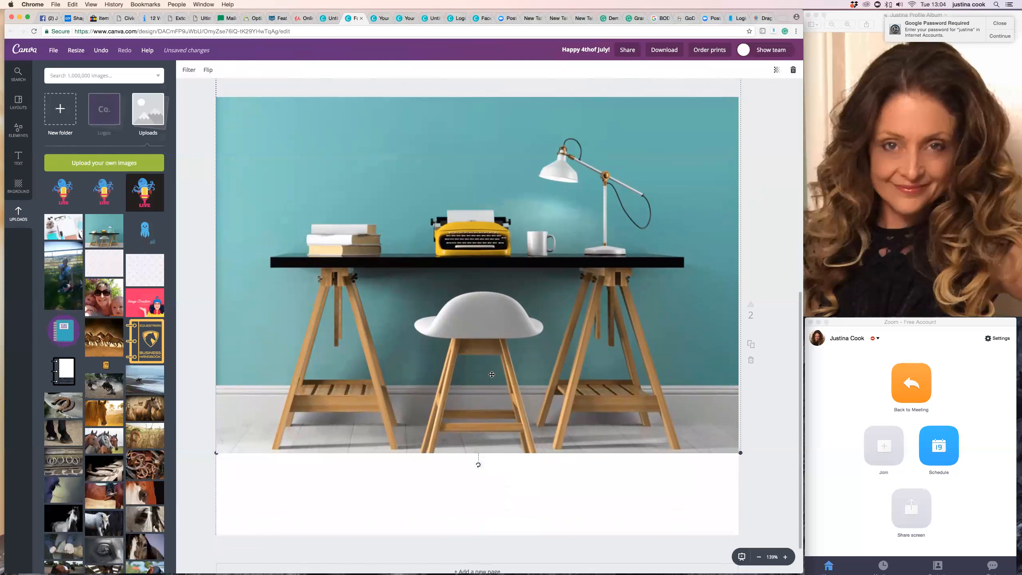
pyautogui.scroll(-1, 492, 375)
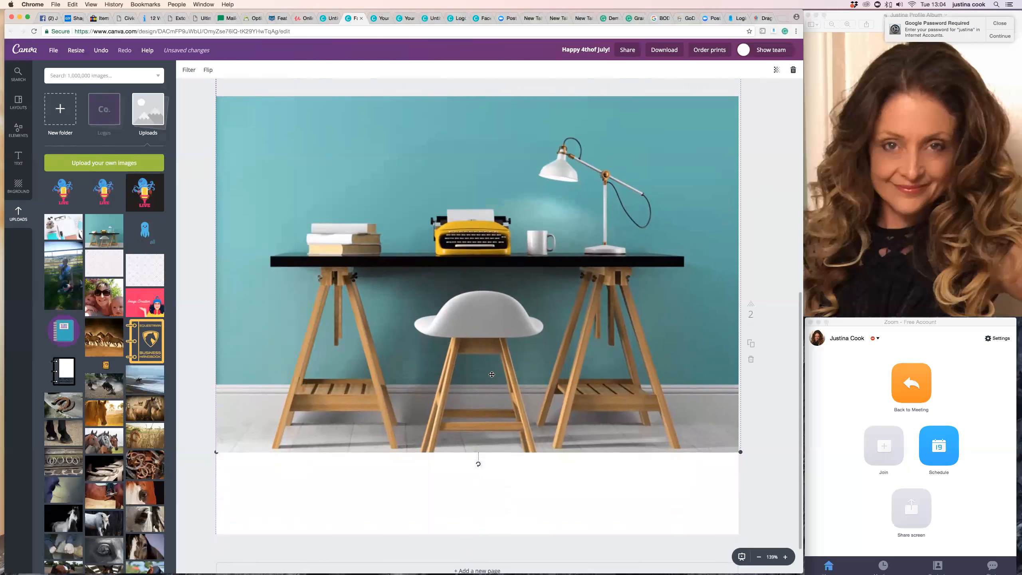
pyautogui.moveTo(492, 375); pyautogui.dragTo(491, 378)
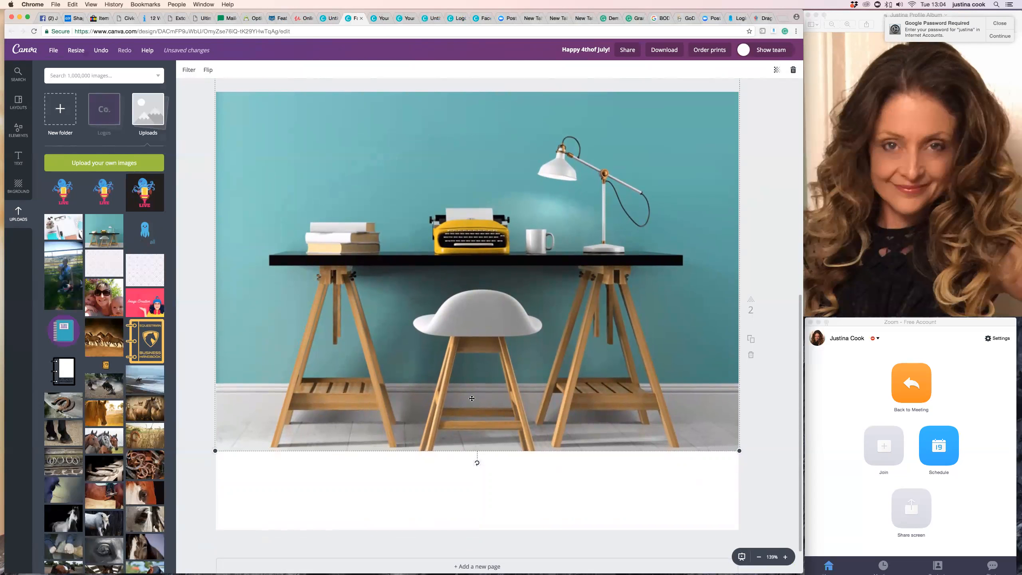
pyautogui.click(752, 483)
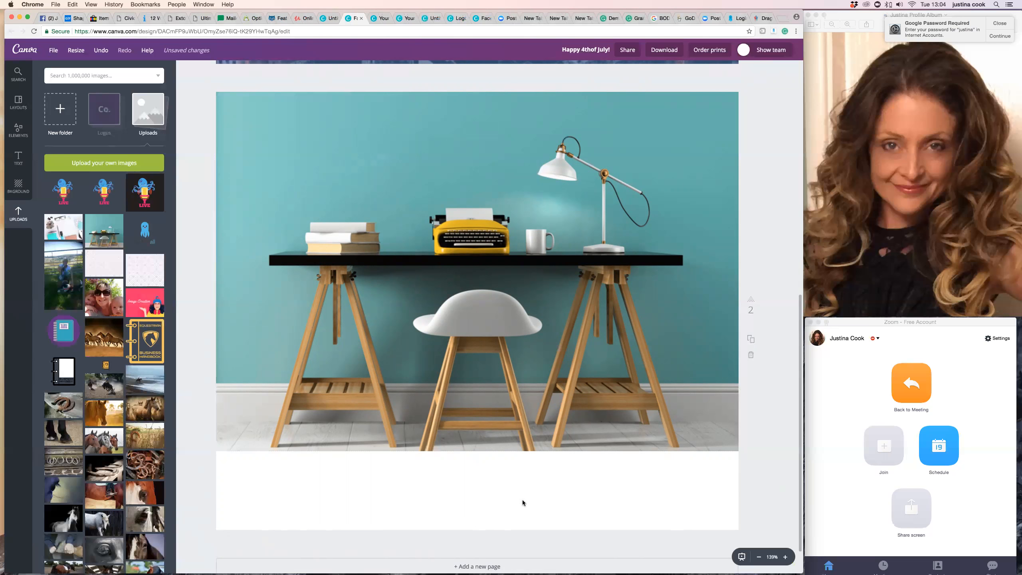
# Scroll through the first two pages to review the layout.
pyautogui.scroll(-1, 435, 496)
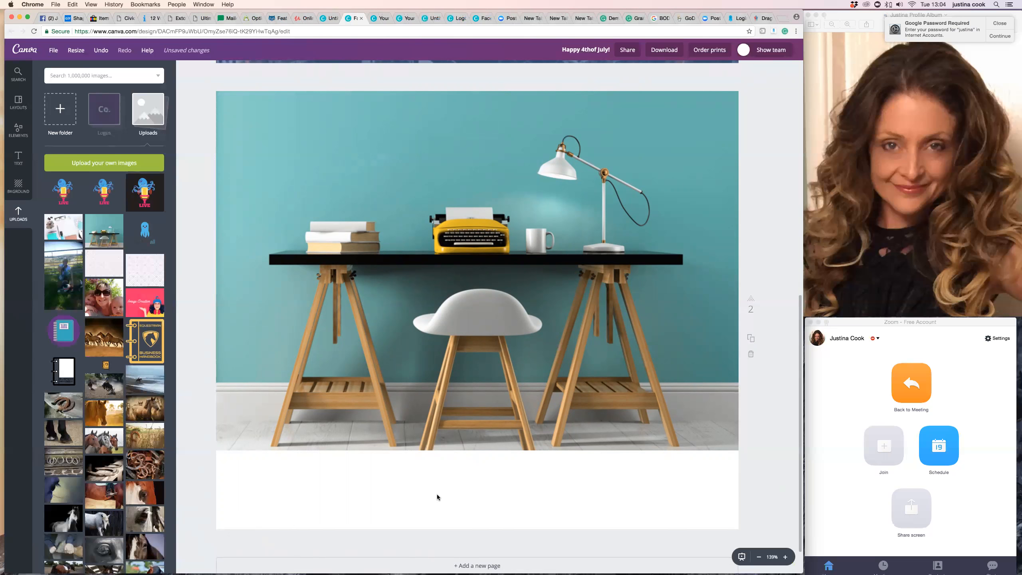
pyautogui.scroll(1, 459, 488)
pyautogui.scroll(-2, 458, 484)
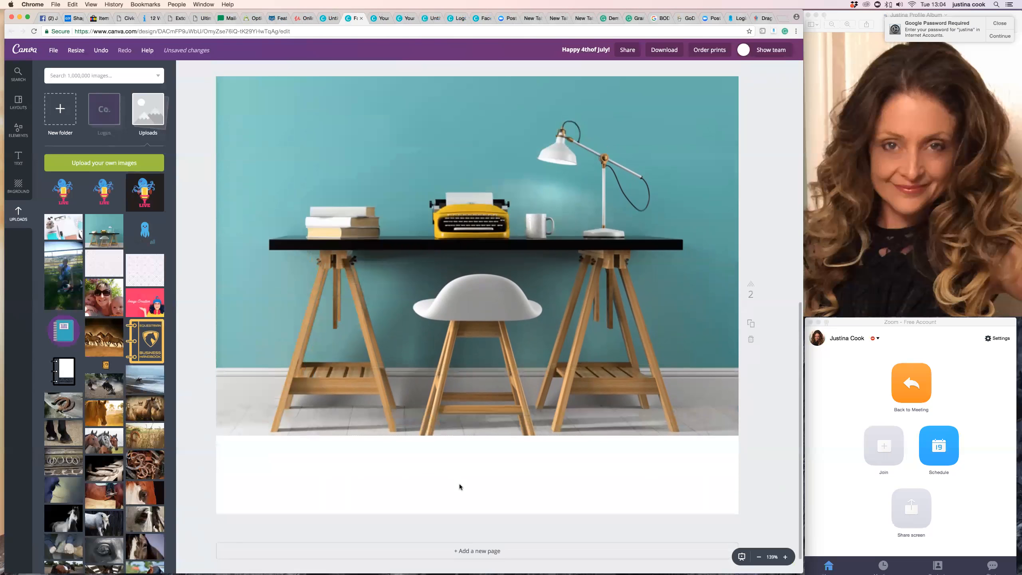
pyautogui.scroll(5, 459, 485)
pyautogui.scroll(-5, 459, 485)
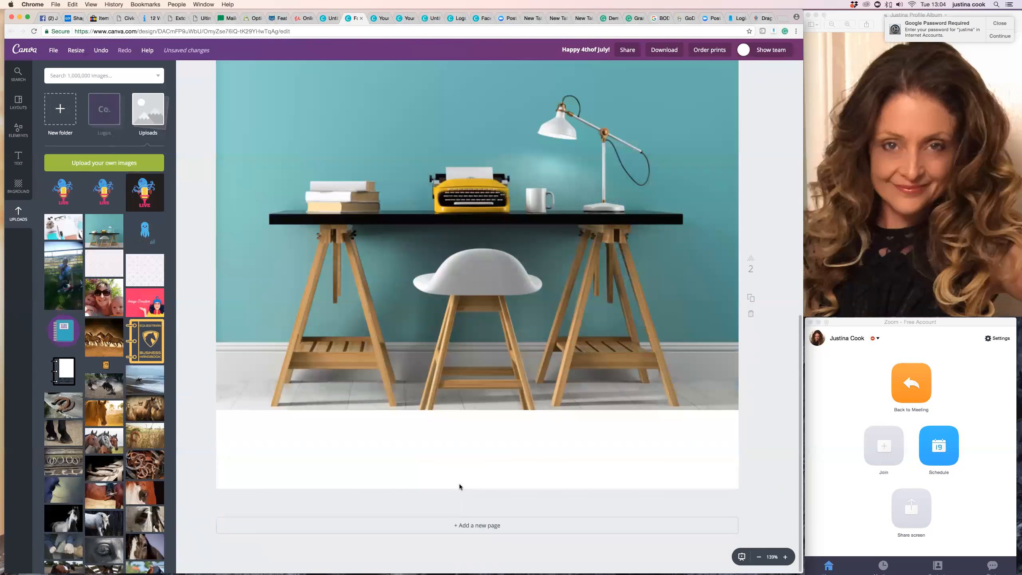
pyautogui.scroll(1, 299, 467)
pyautogui.click(342, 386)
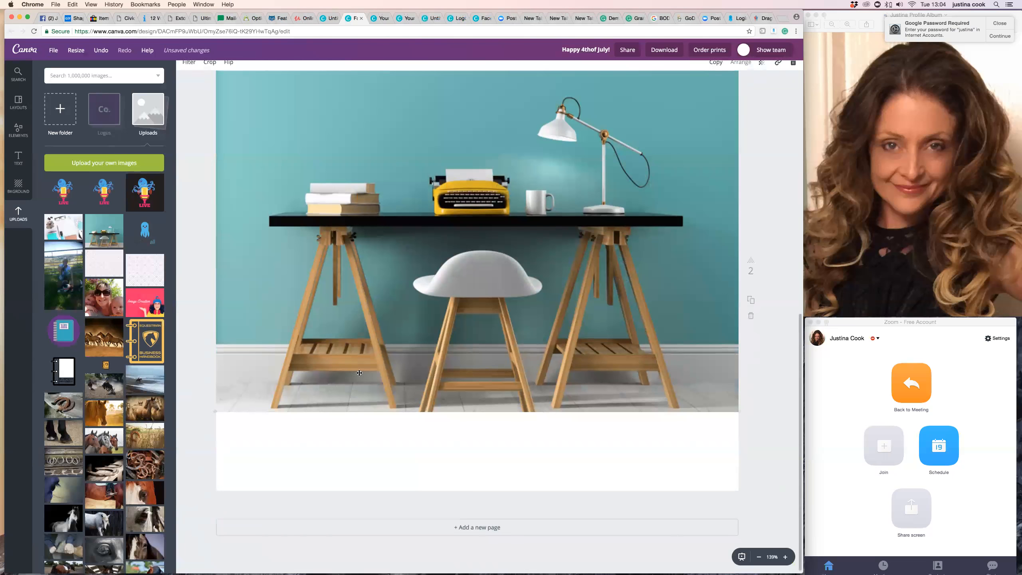
pyautogui.click(368, 466)
pyautogui.scroll(8, 369, 465)
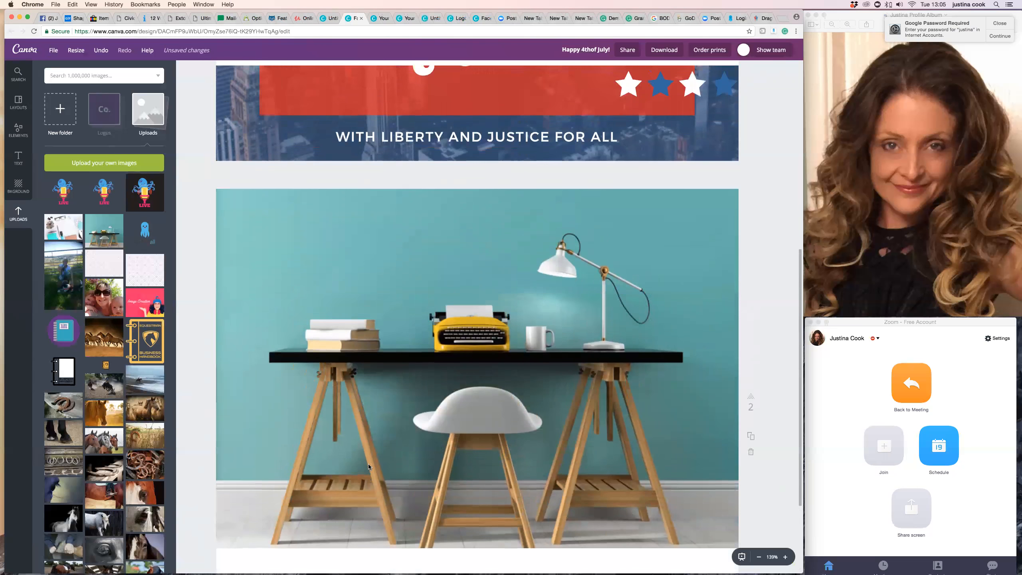
pyautogui.scroll(3, 368, 464)
pyautogui.scroll(-12, 368, 464)
# Set page 2's background to the teal swatch from the SBH palette.
pyautogui.click(18, 185)
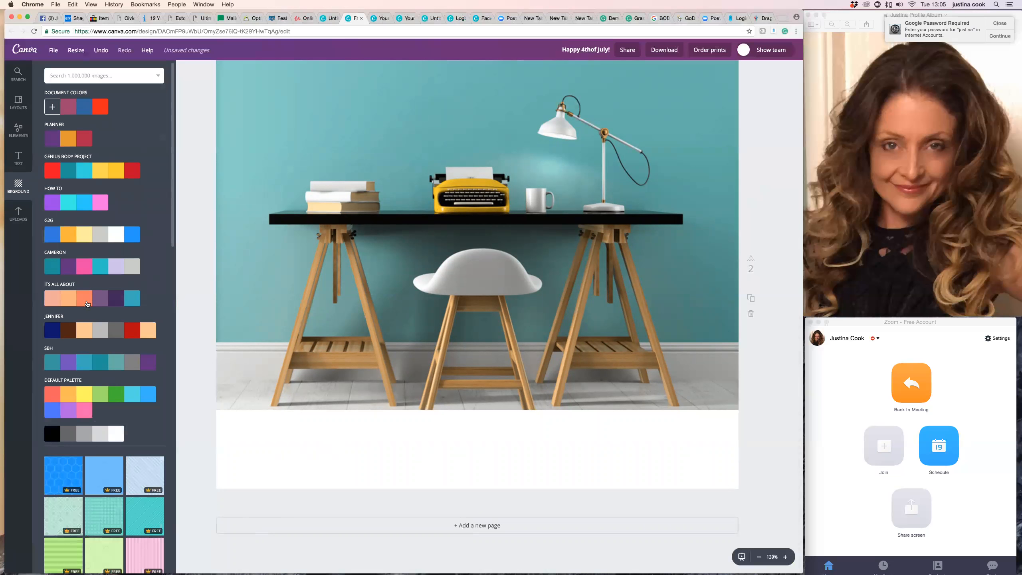
pyautogui.scroll(-1, 56, 289)
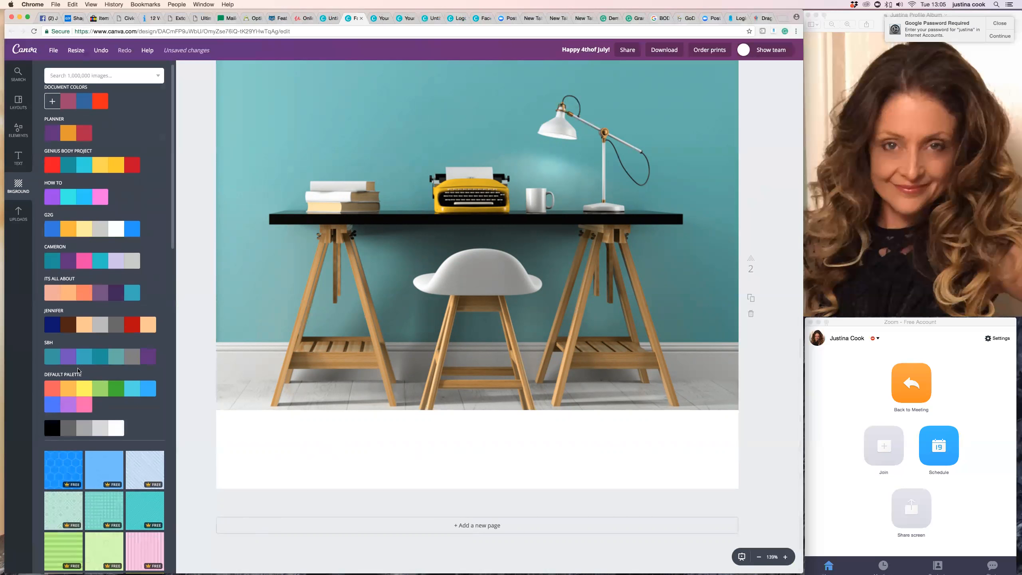
pyautogui.click(118, 361)
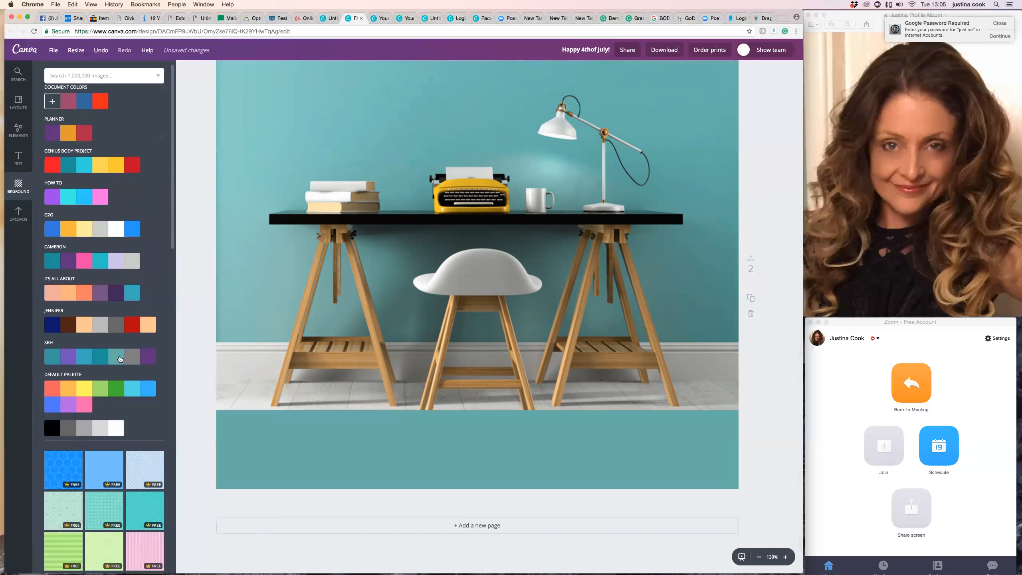
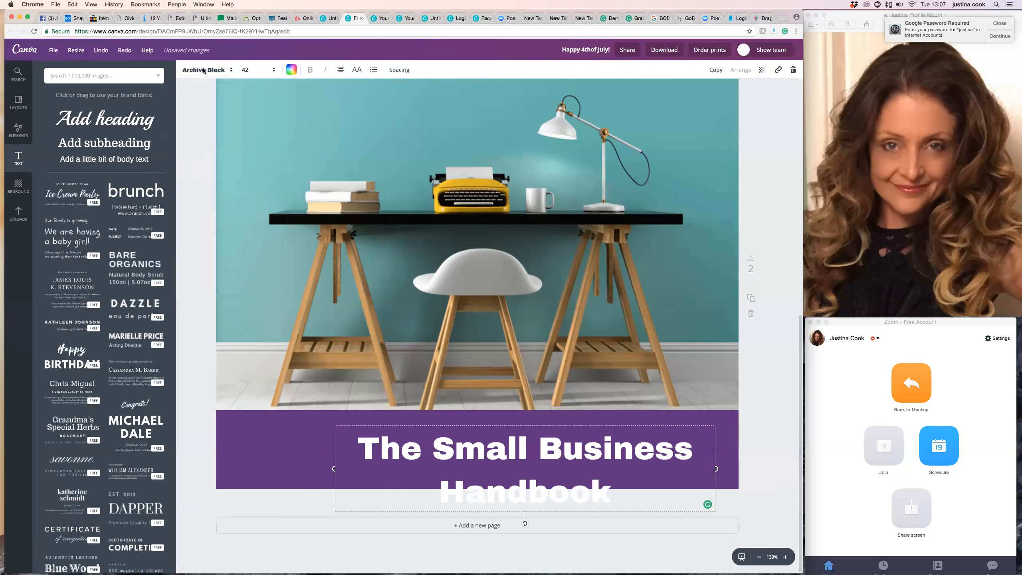
# Change the font of the page 2 title "The Small Business Handbook" to Norwester.
pyautogui.click(215, 74)
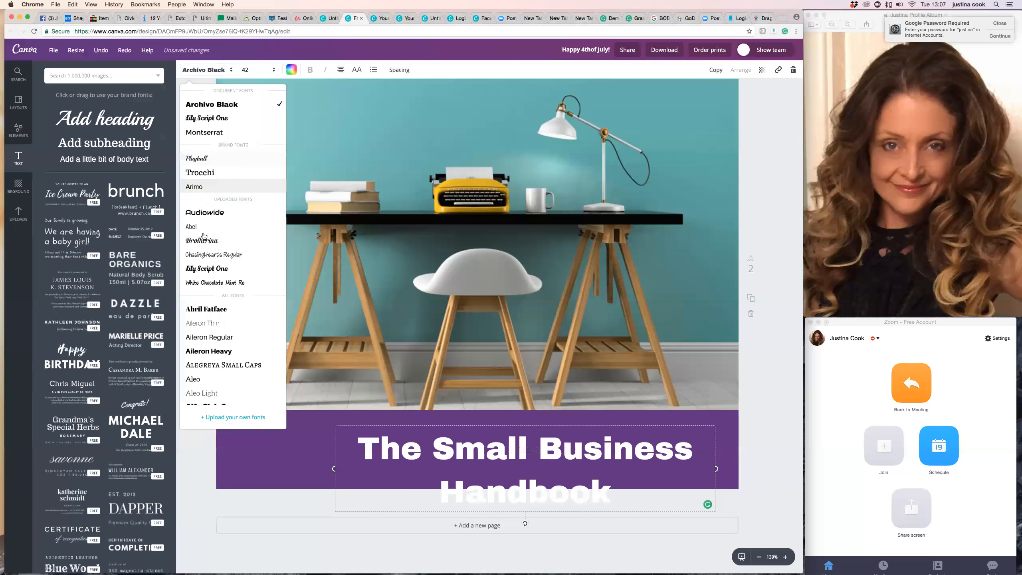
pyautogui.scroll(-5, 210, 282)
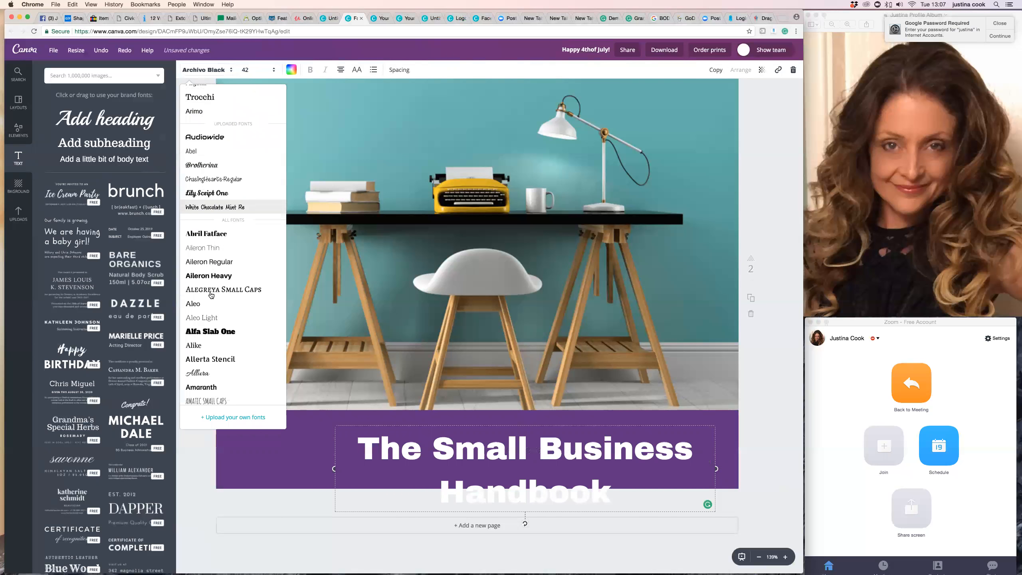
pyautogui.scroll(-5, 211, 295)
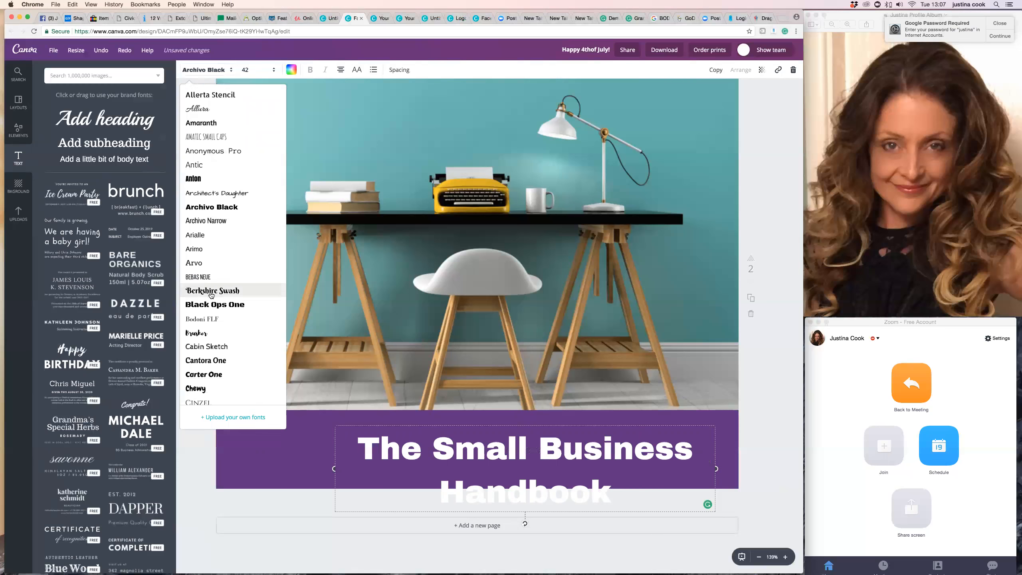
pyautogui.scroll(-5, 211, 295)
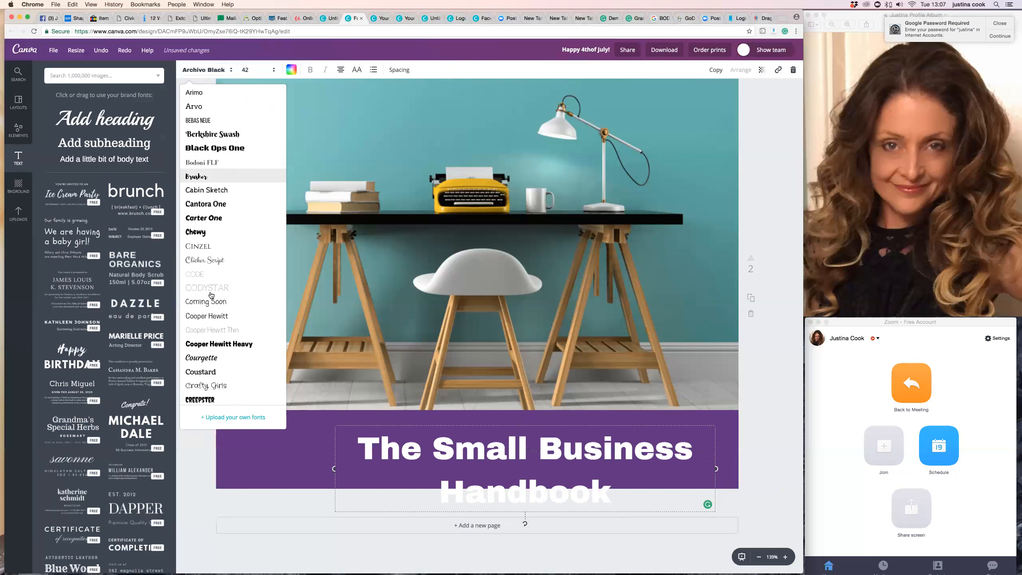
pyautogui.scroll(-6, 211, 295)
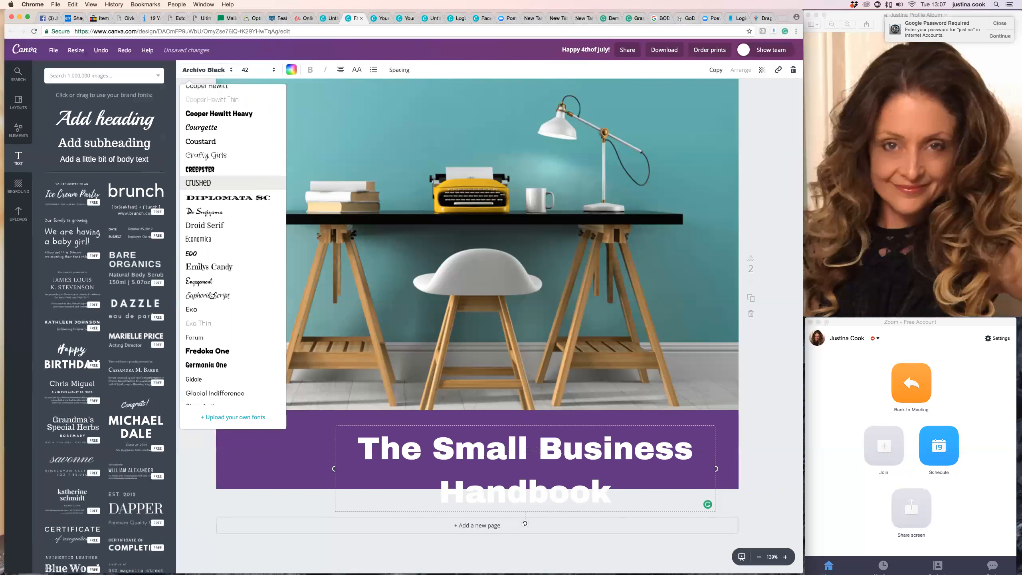
pyautogui.scroll(-6, 211, 295)
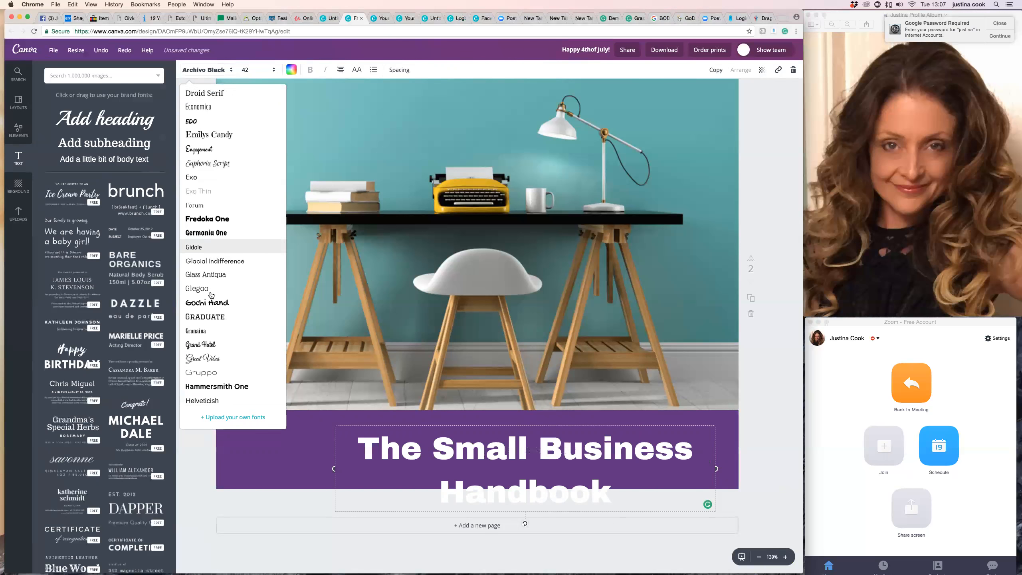
pyautogui.scroll(-6, 210, 295)
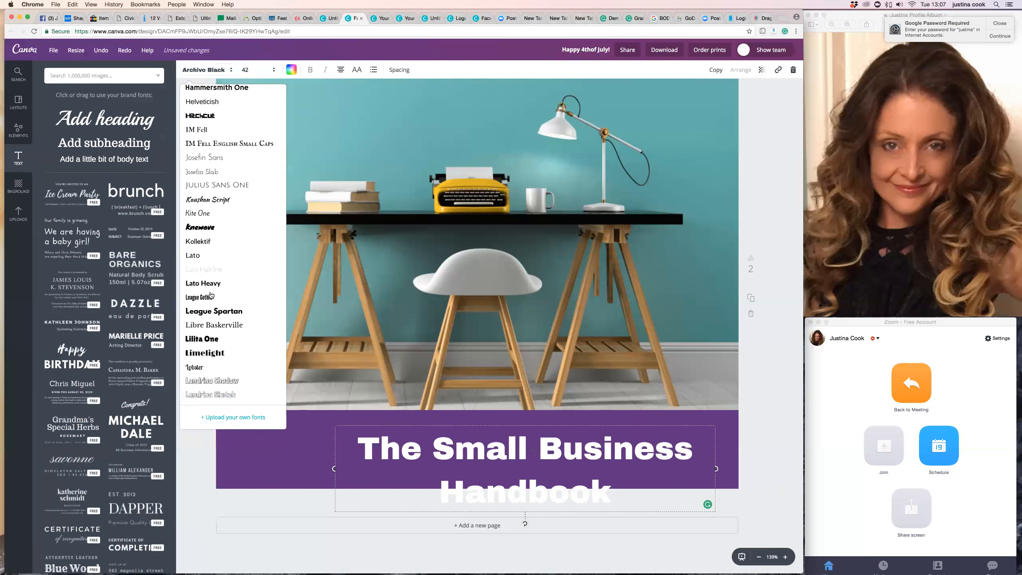
pyautogui.scroll(-6, 211, 295)
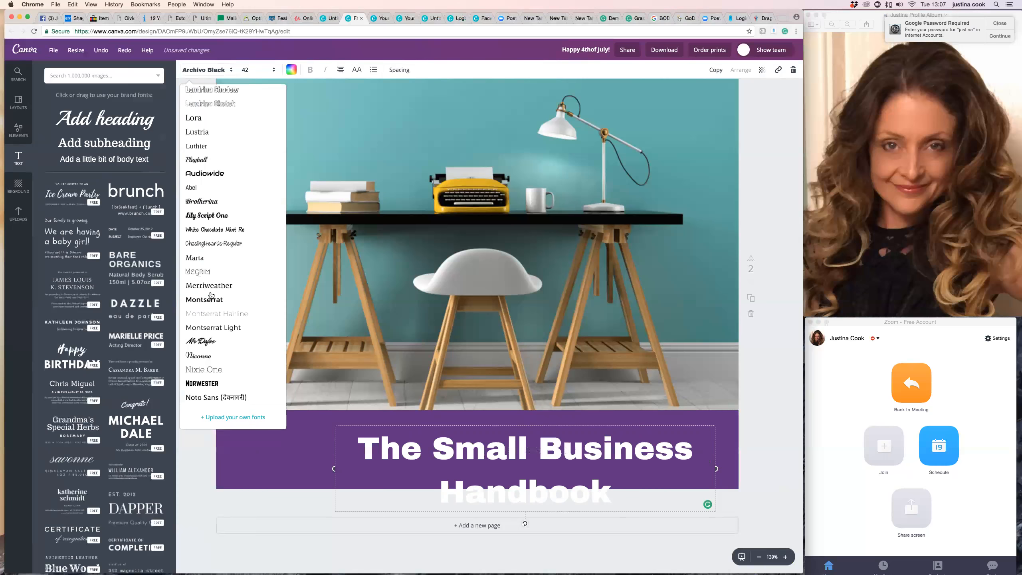
pyautogui.scroll(-2, 211, 295)
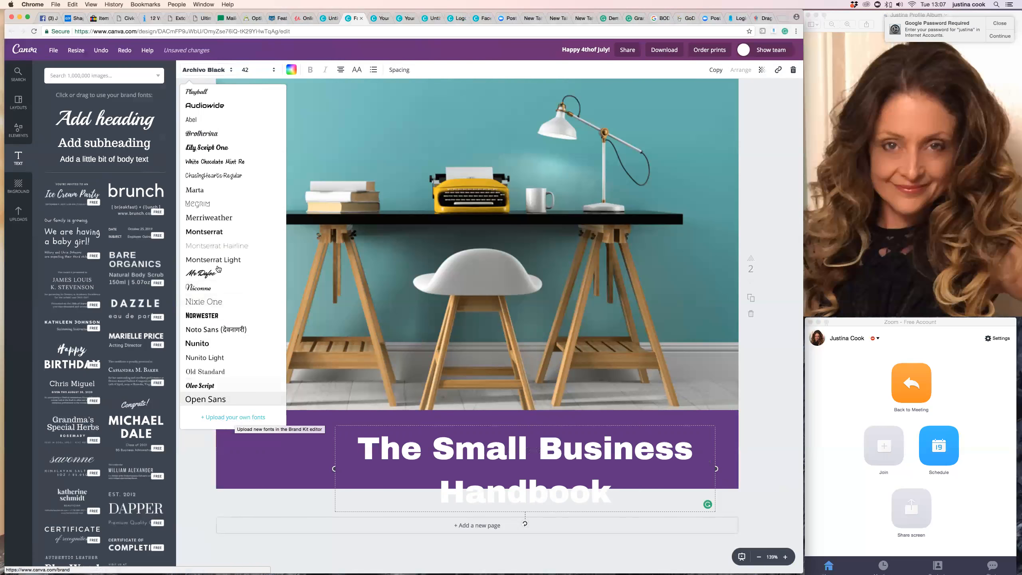
pyautogui.click(212, 318)
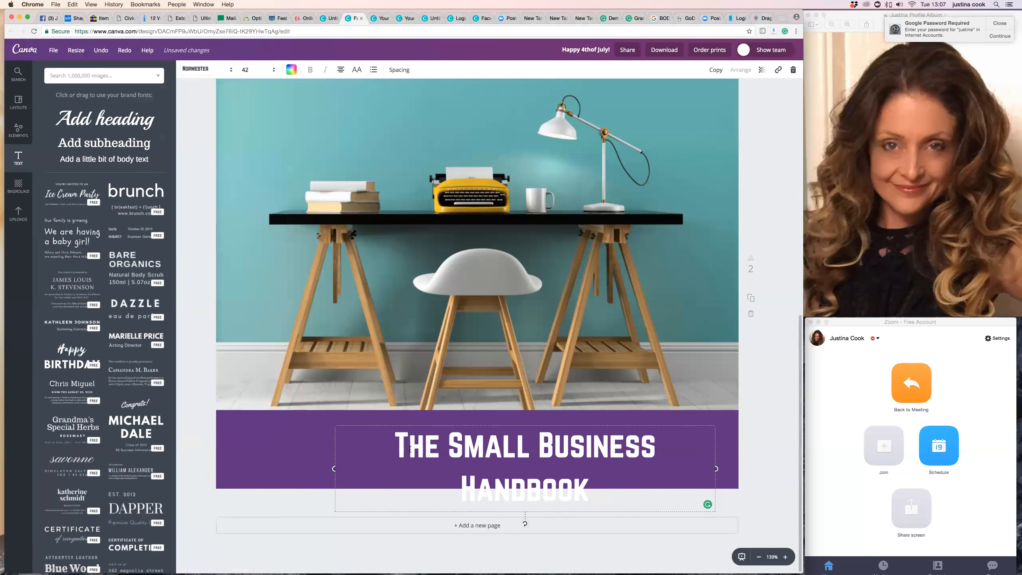
# Widen the title's text box so the title fits on one line and shift it toward the right of the purple band.
pyautogui.moveTo(334, 468); pyautogui.dragTo(299, 466)
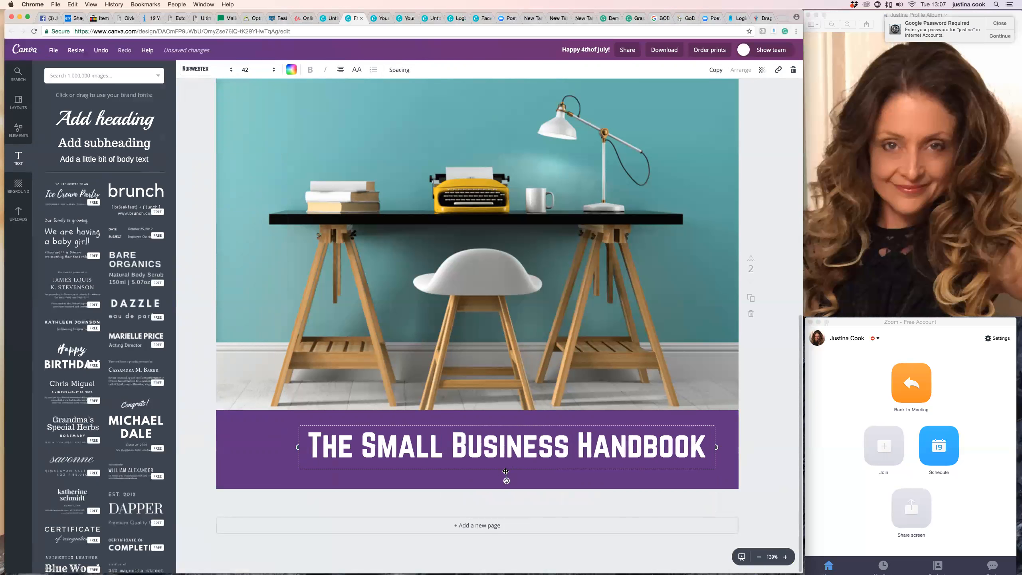
pyautogui.moveTo(505, 472); pyautogui.dragTo(519, 471)
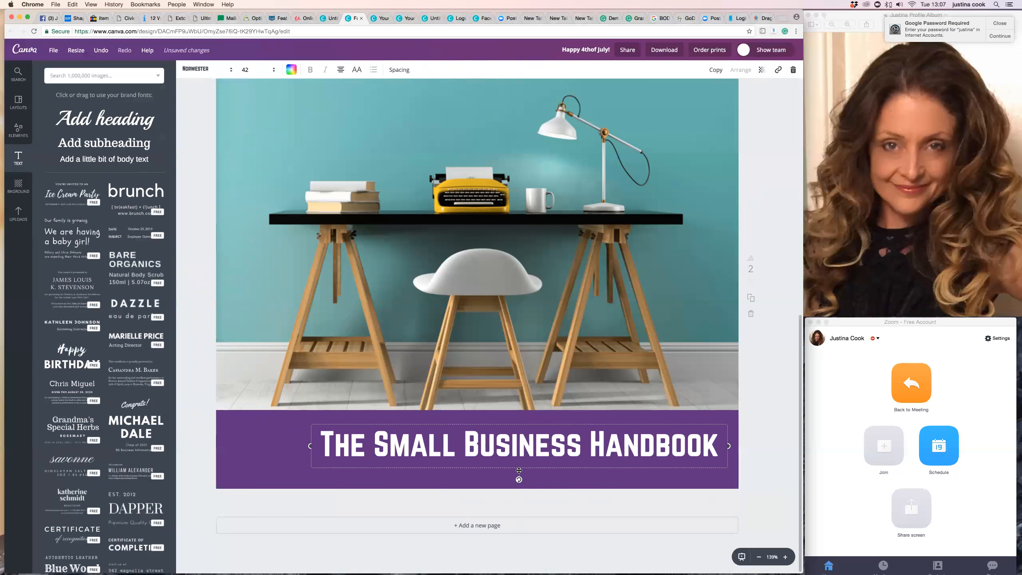
pyautogui.moveTo(519, 471); pyautogui.dragTo(510, 472)
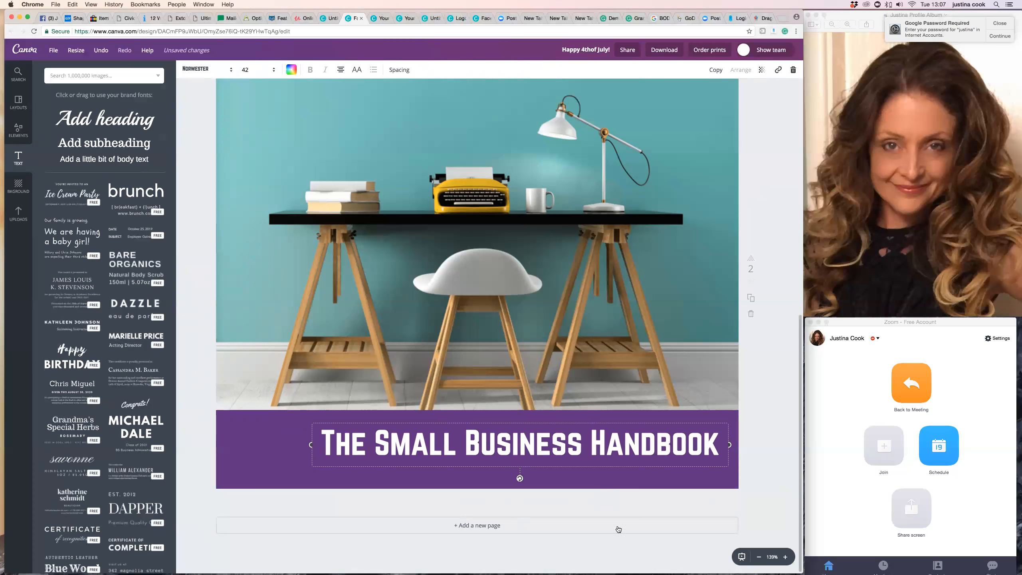
pyautogui.click(432, 502)
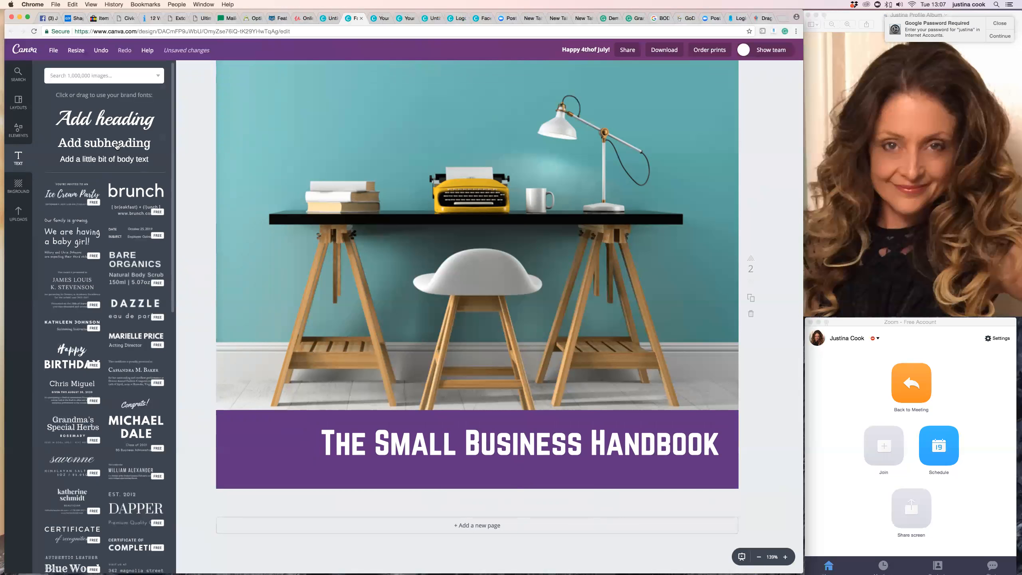
# Add a subheading text box, place it directly beneath the title and widen it to about the title's width.
pyautogui.click(117, 145)
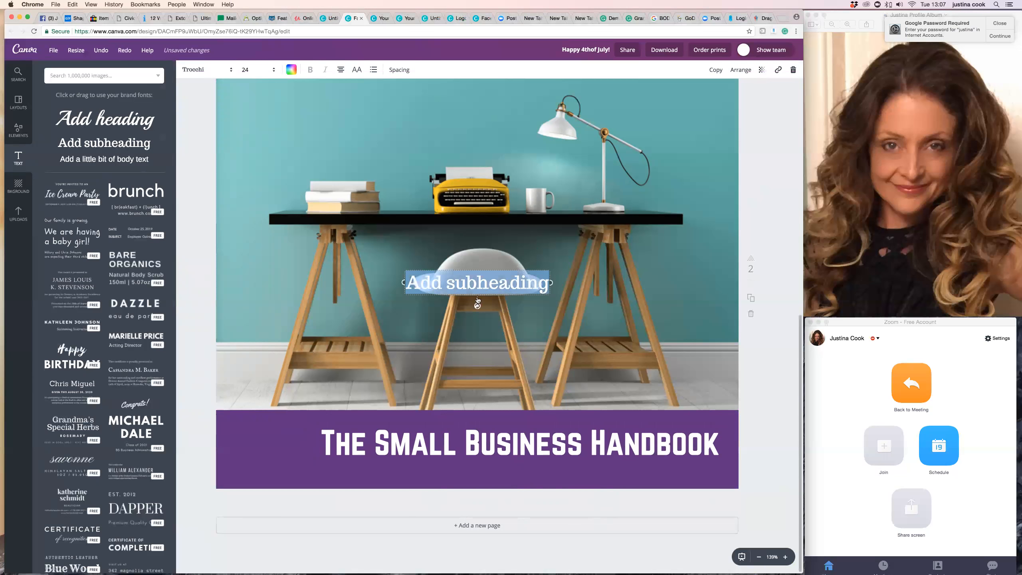
pyautogui.moveTo(474, 329); pyautogui.dragTo(363, 490)
pyautogui.moveTo(472, 471); pyautogui.dragTo(723, 472)
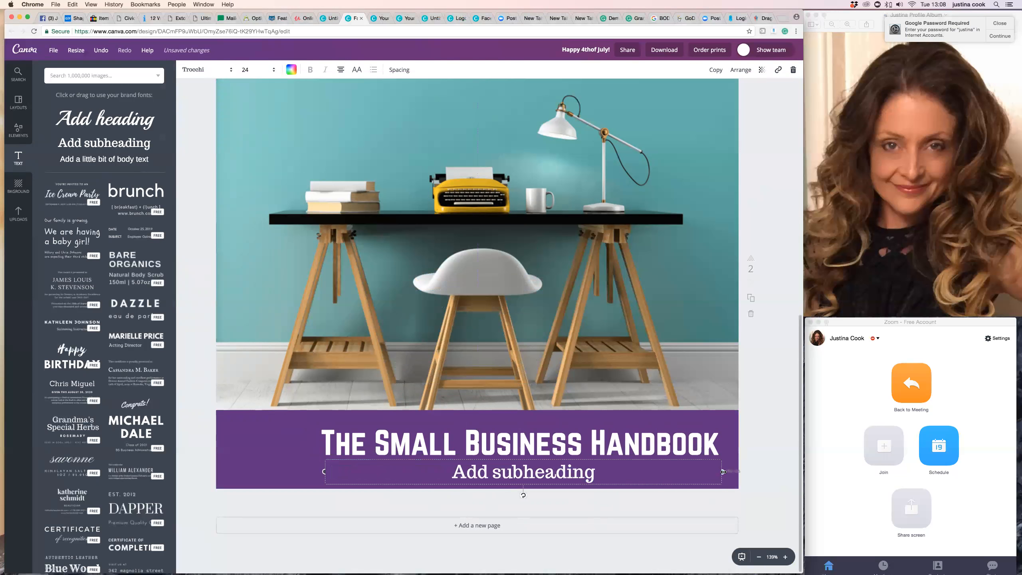
# Replace the subheading's placeholder with "Everything to get you where you always wanted to be", correcting the misspelt "wanted".
pyautogui.doubleClick(594, 477)
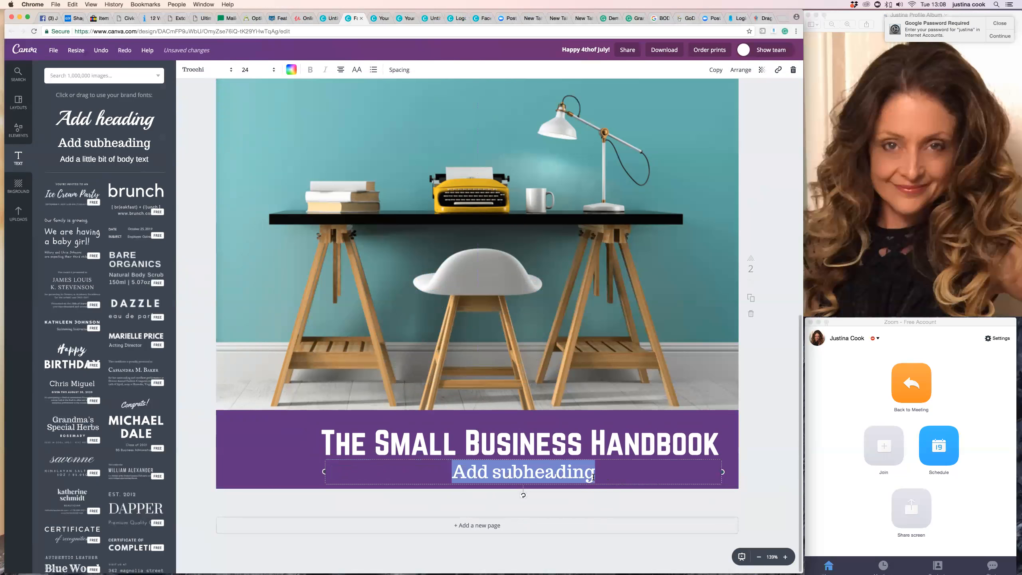
pyautogui.write('Every')
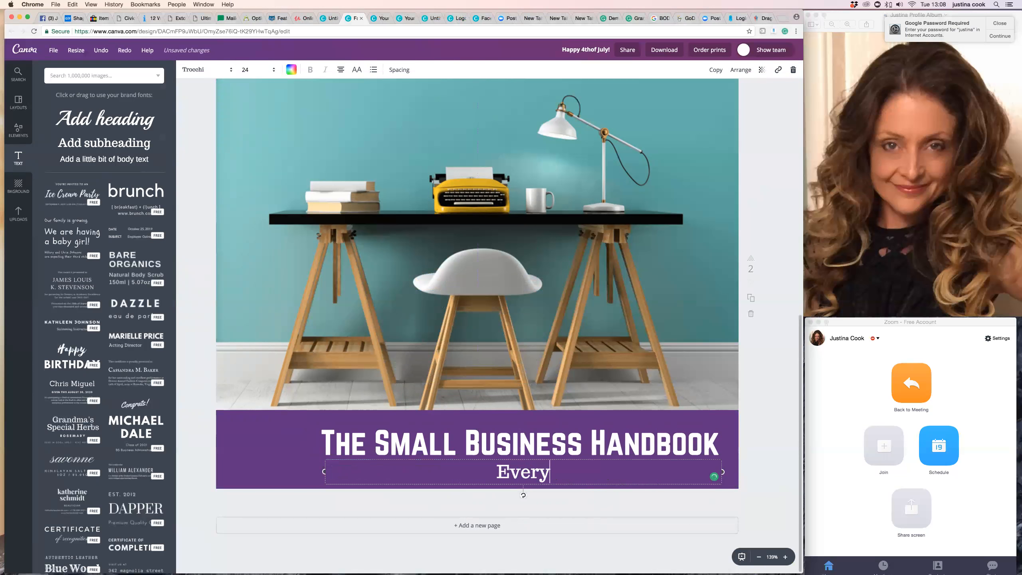
pyautogui.write('thing to get')
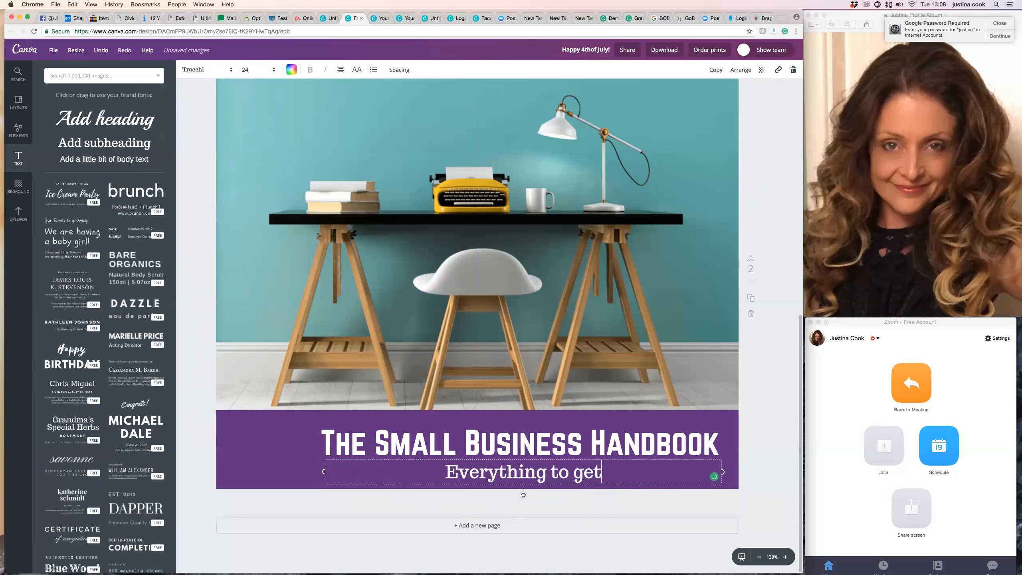
pyautogui.write(' you wher')
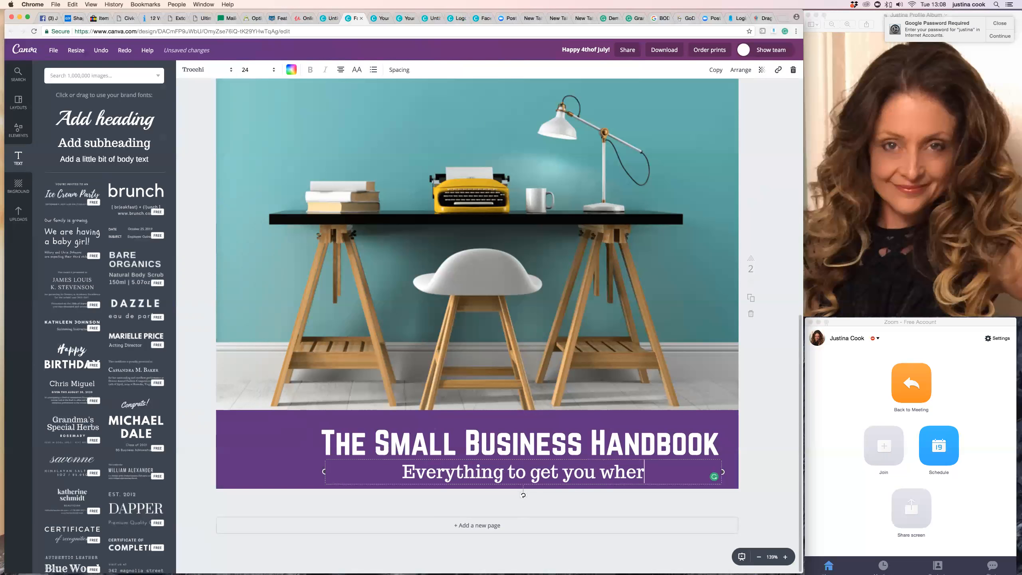
pyautogui.write('e you alway')
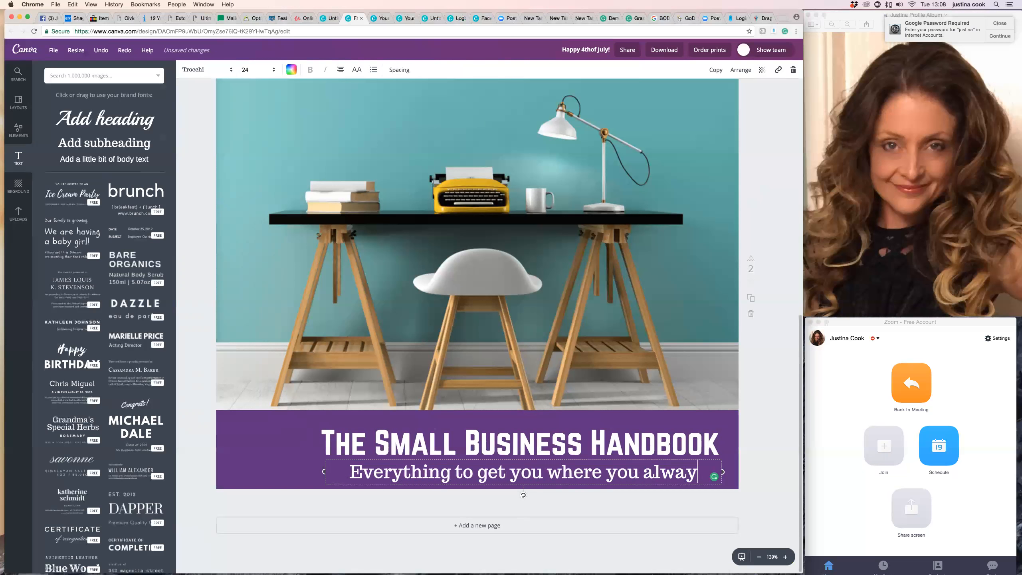
pyautogui.write('s wamted to be')
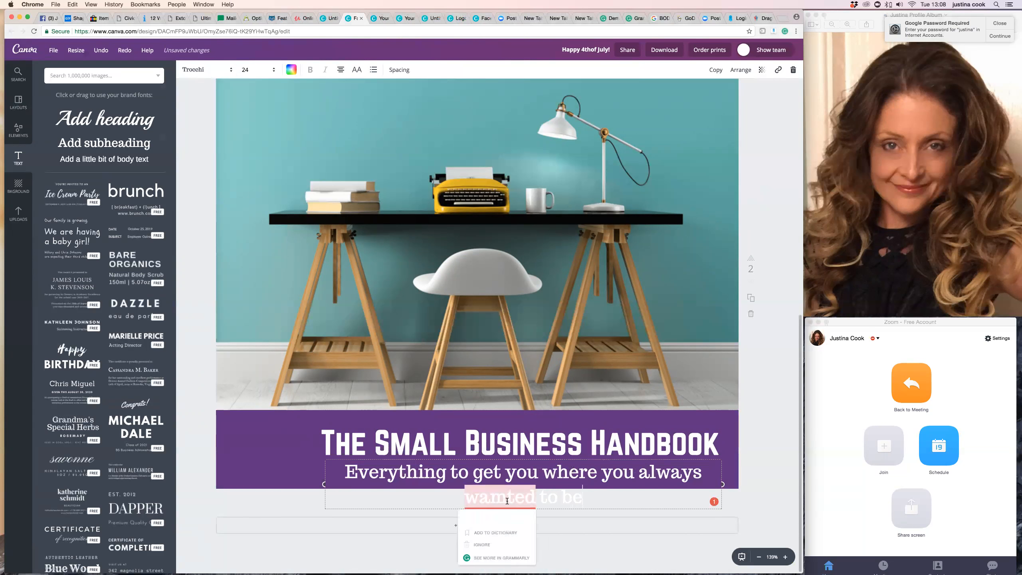
pyautogui.click(492, 519)
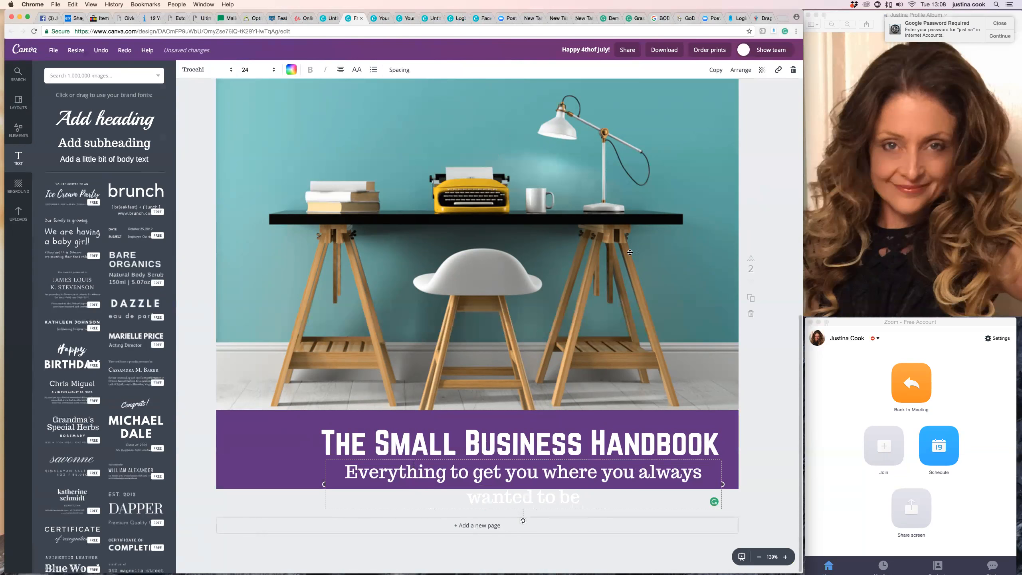
# Set the subheading's font to Abel and align its text to the left.
pyautogui.click(225, 74)
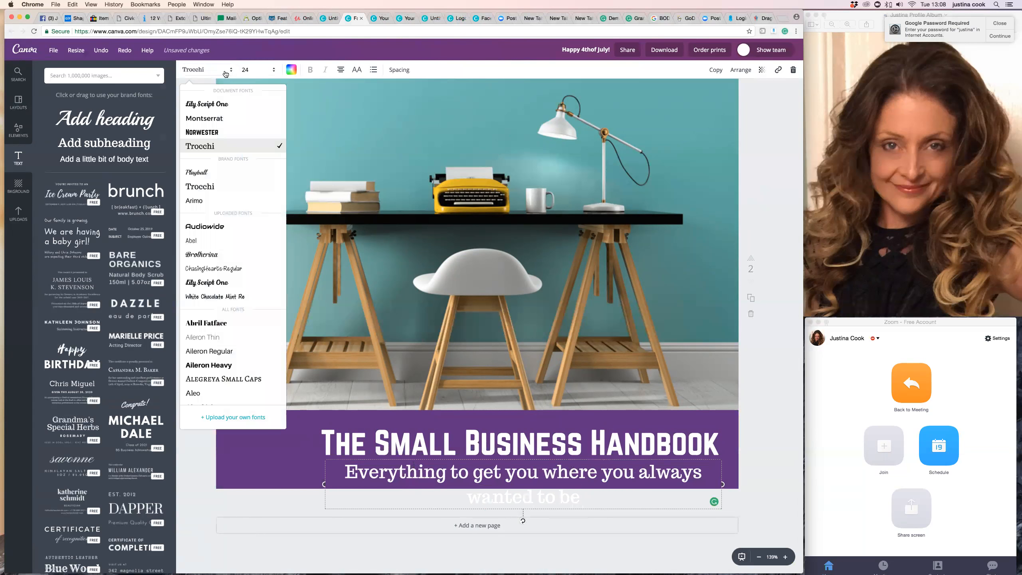
pyautogui.click(208, 241)
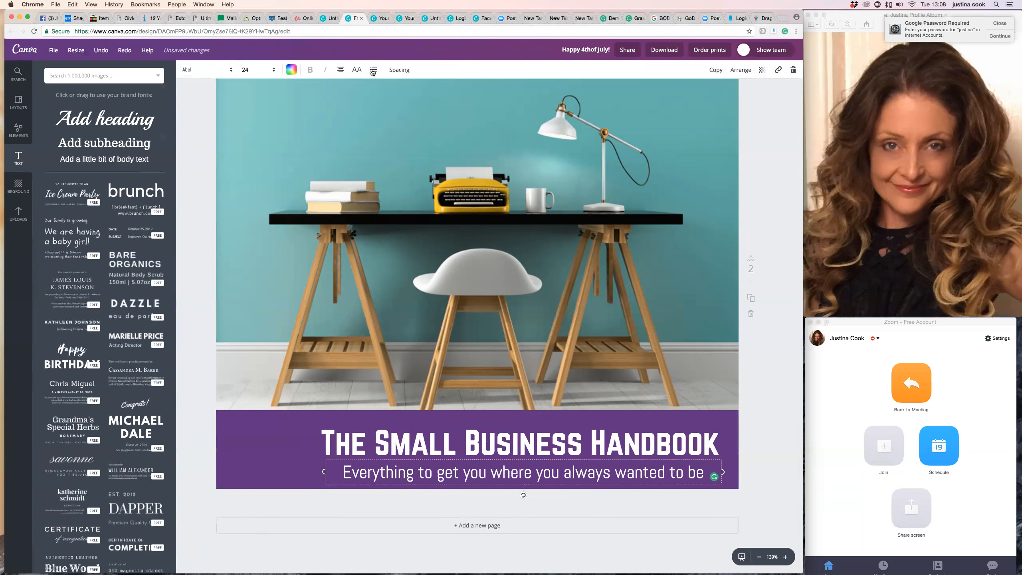
pyautogui.click(342, 71)
pyautogui.click(342, 99)
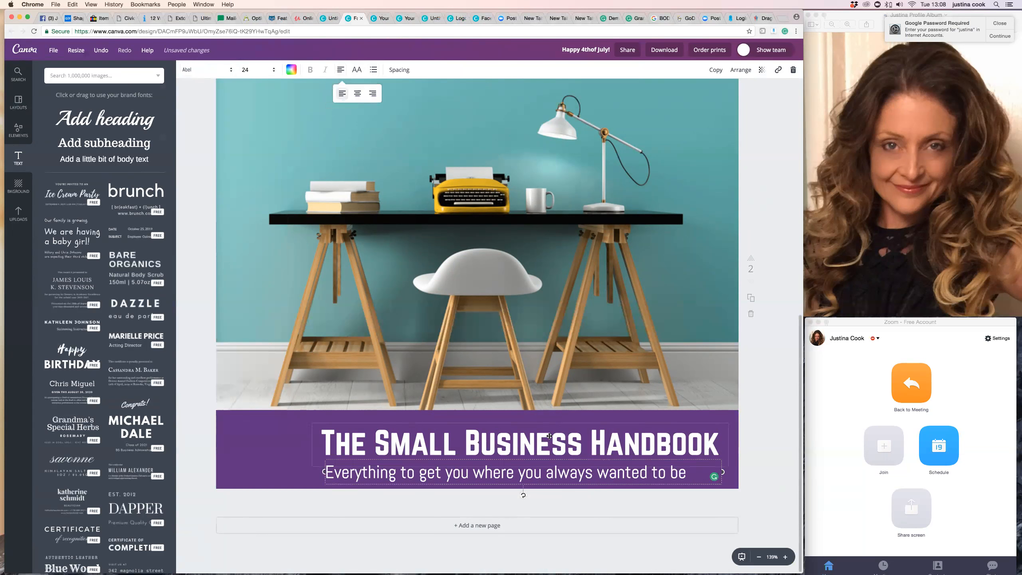
# Set the subheading's font size to 21 and its letter spacing to 20.
pyautogui.click(254, 73)
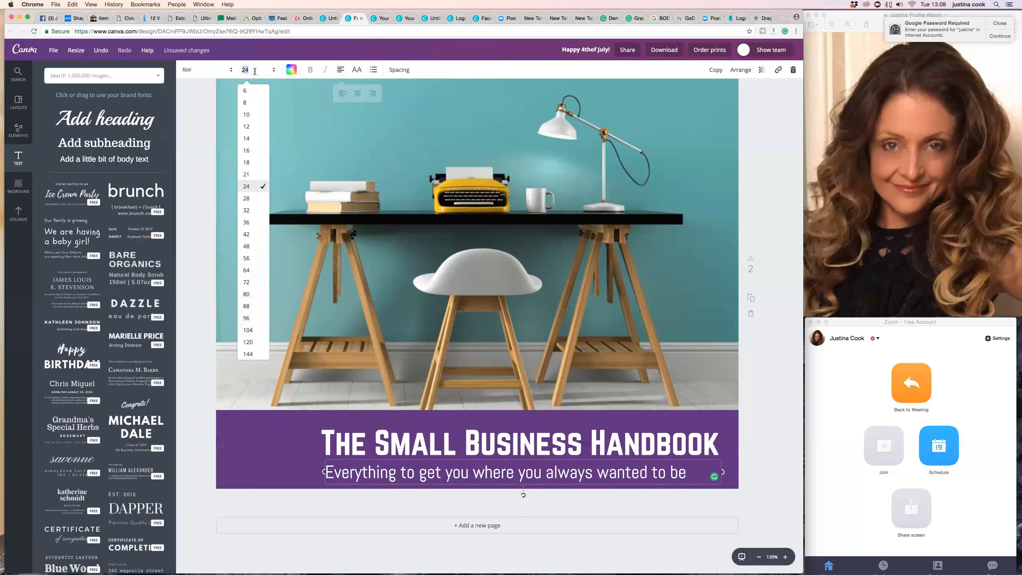
pyautogui.click(258, 162)
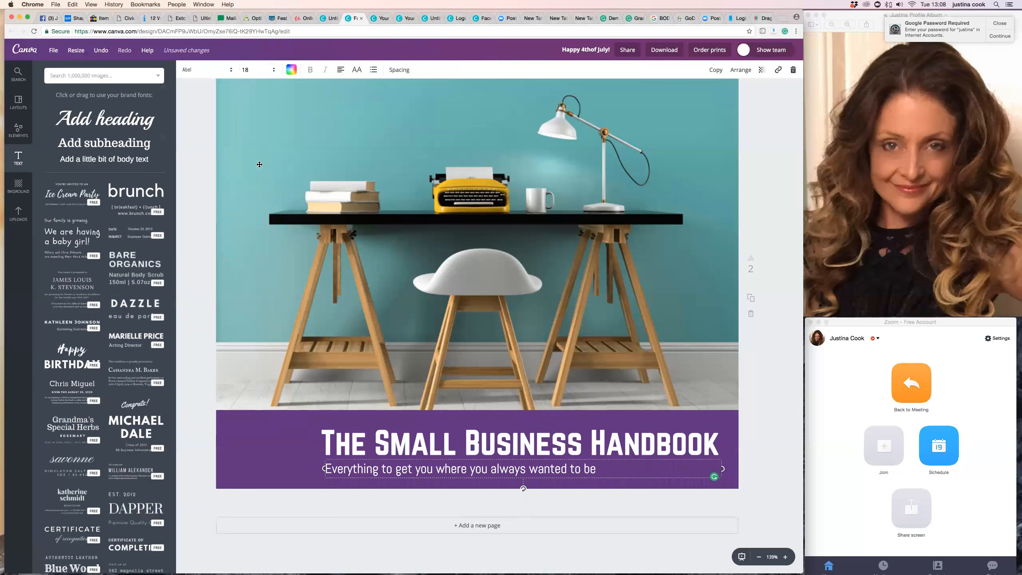
pyautogui.click(248, 71)
pyautogui.click(252, 175)
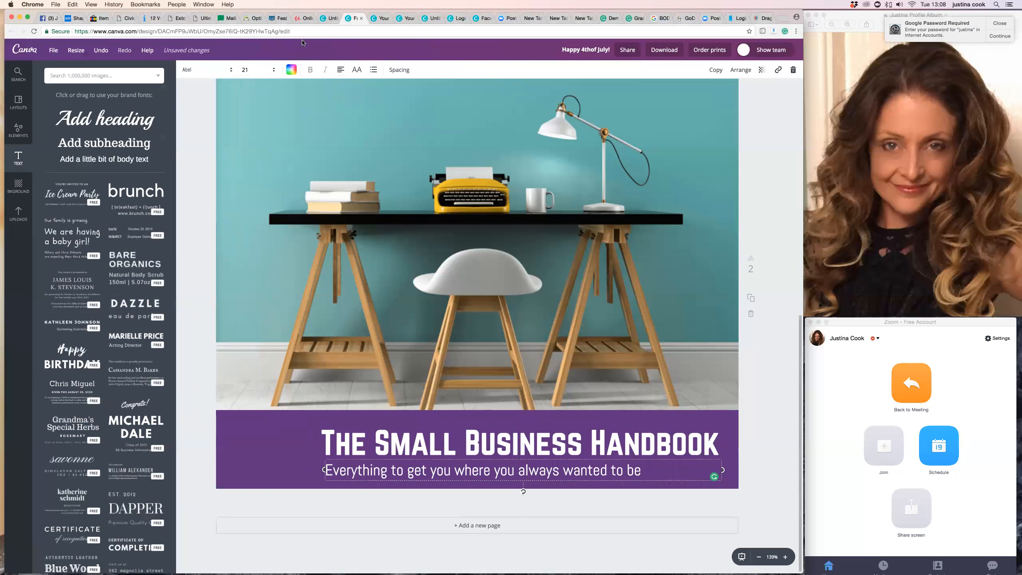
pyautogui.click(404, 75)
pyautogui.moveTo(445, 95); pyautogui.dragTo(450, 94)
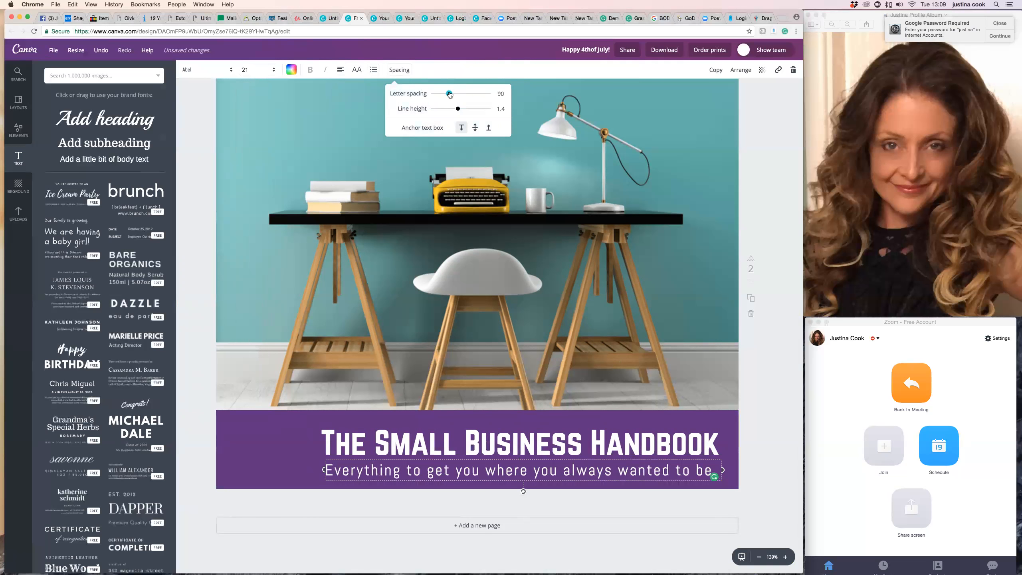
pyautogui.moveTo(449, 94); pyautogui.dragTo(446, 95)
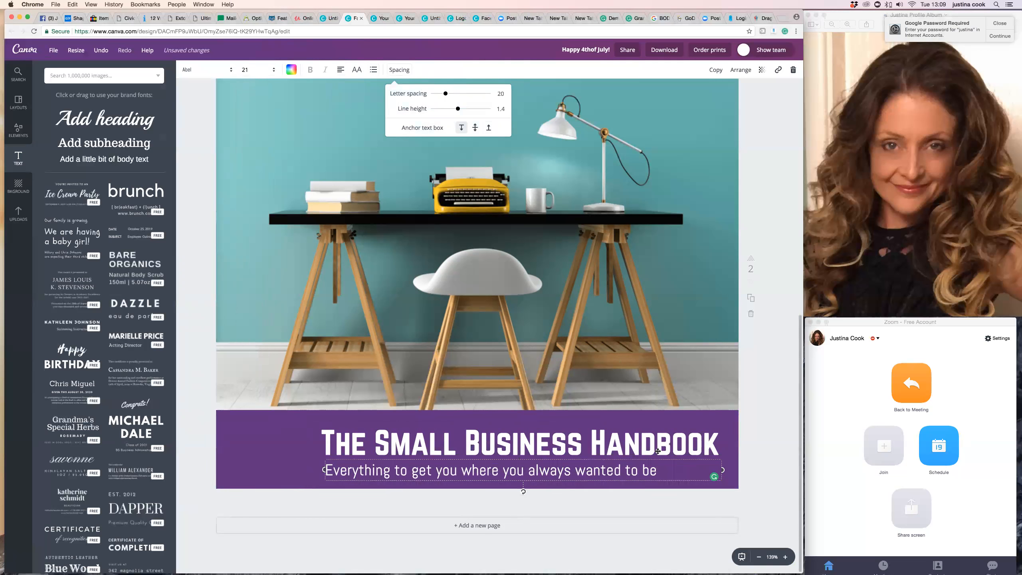
# Append "..." to the end of the subheading and deselect the text.
pyautogui.write('...')
pyautogui.press('Escape')
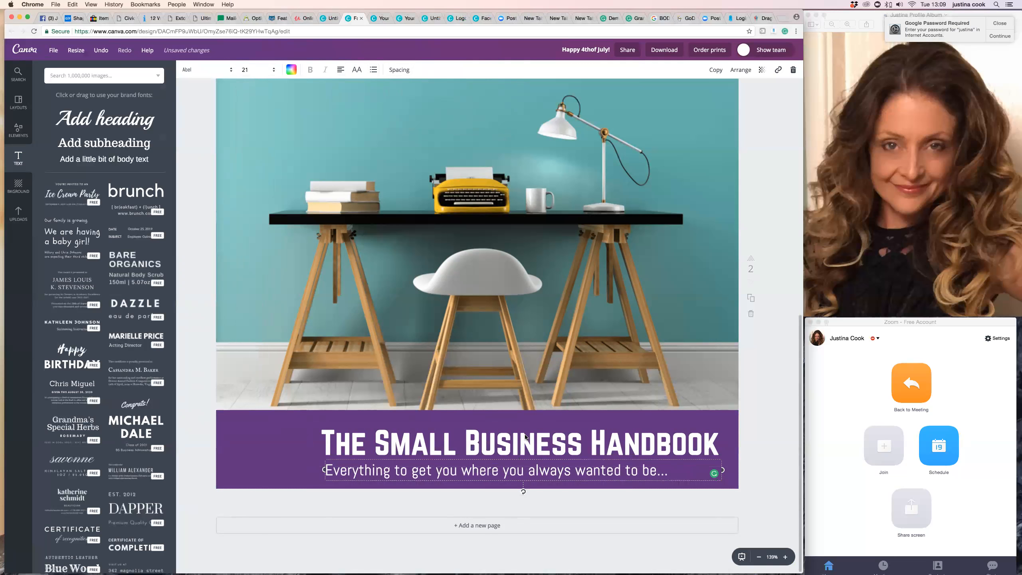
pyautogui.press('Escape')
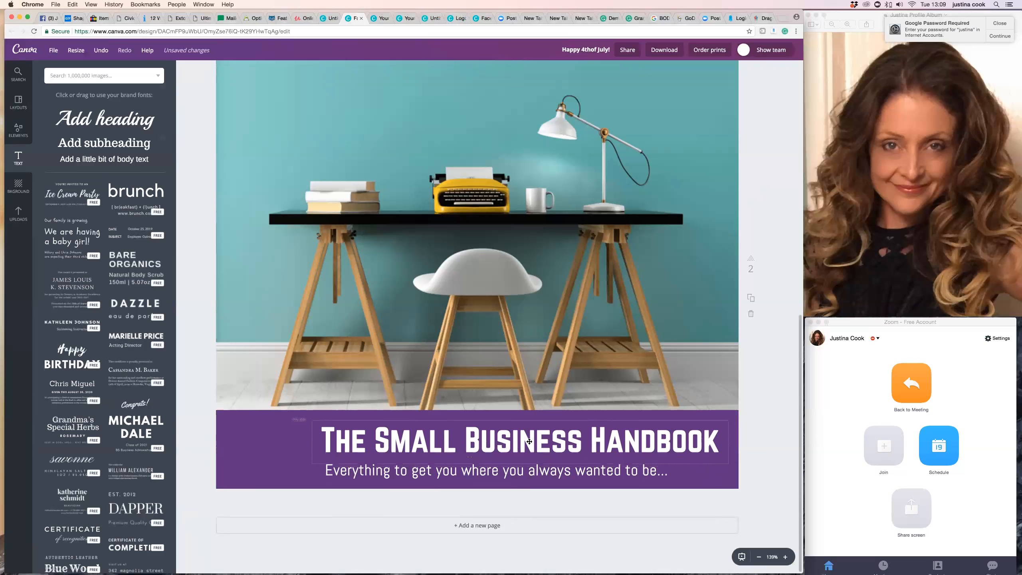
pyautogui.click(485, 474)
pyautogui.press('Escape')
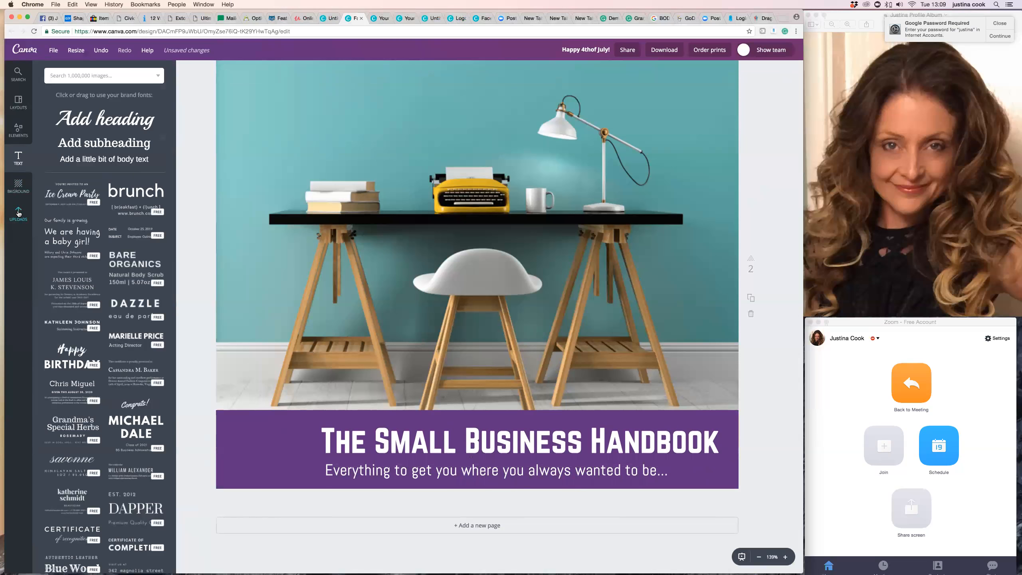
# Insert the uploaded round notebook badge on page 2, shrink it and place it over the left end of the purple banner.
pyautogui.click(18, 213)
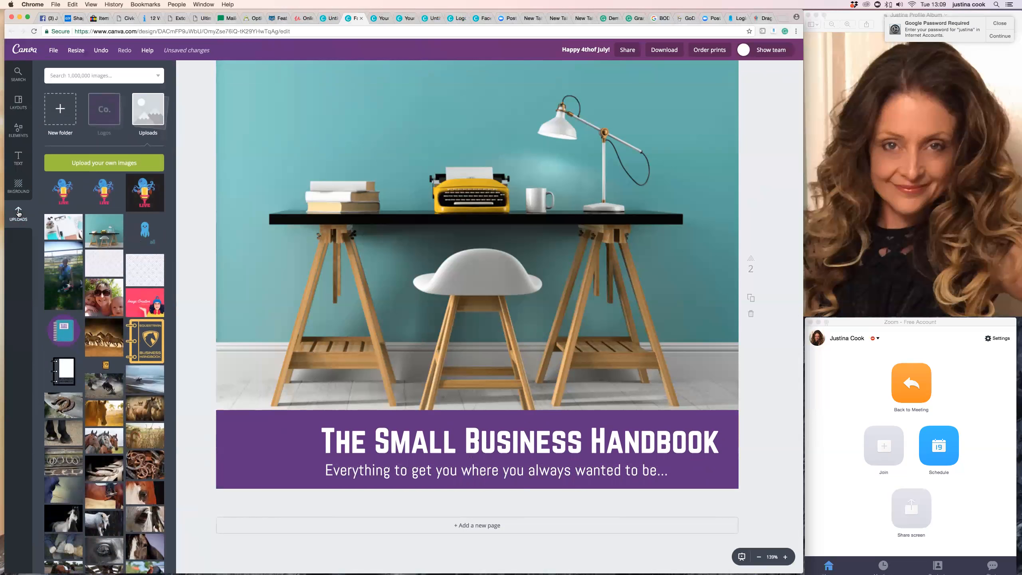
pyautogui.click(62, 332)
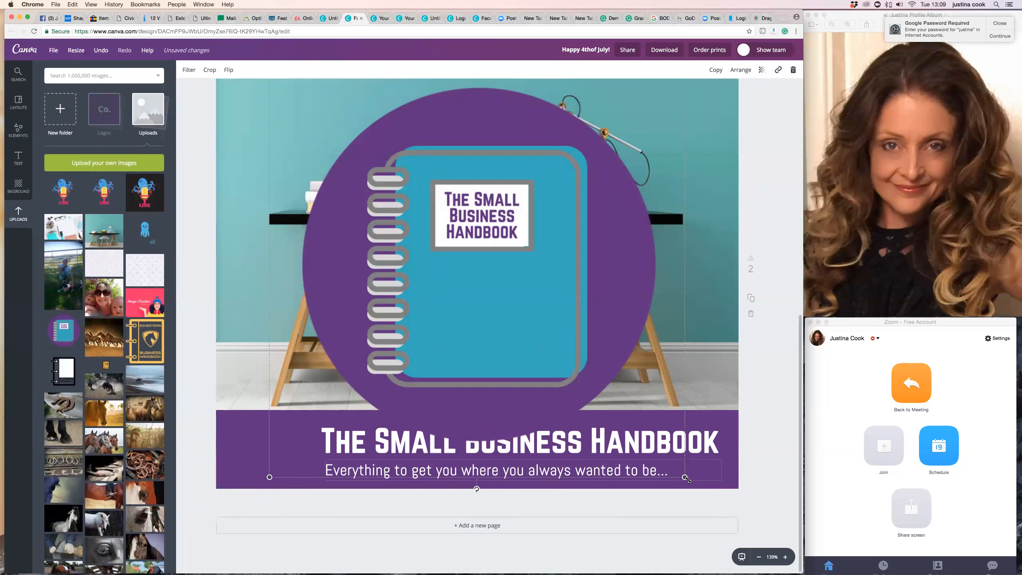
pyautogui.moveTo(685, 477); pyautogui.dragTo(540, 332)
pyautogui.moveTo(429, 274); pyautogui.dragTo(267, 461)
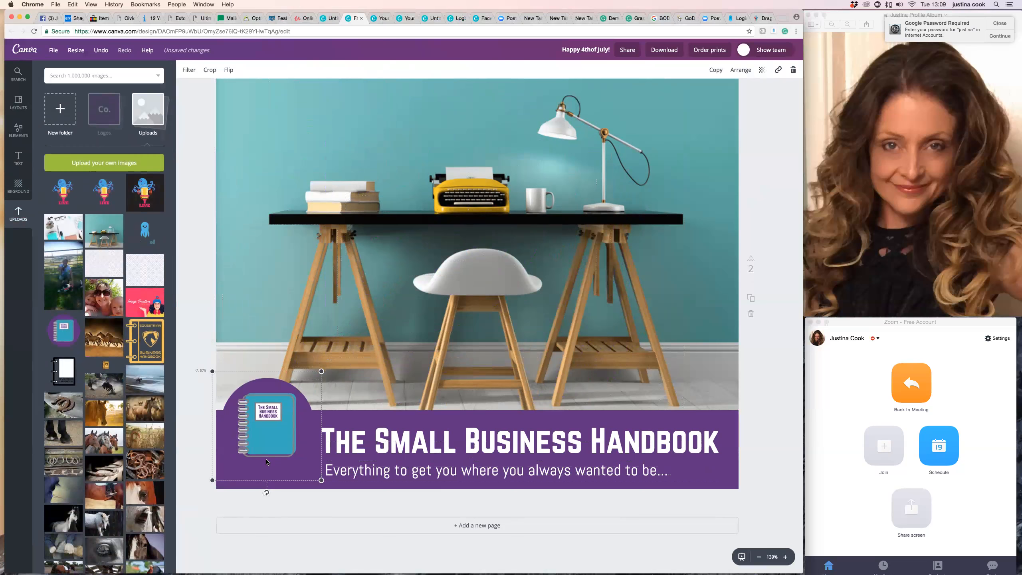
# Scale the notebook badge down slightly, nudge it into place beside the title and deselect it.
pyautogui.moveTo(321, 369); pyautogui.dragTo(314, 380)
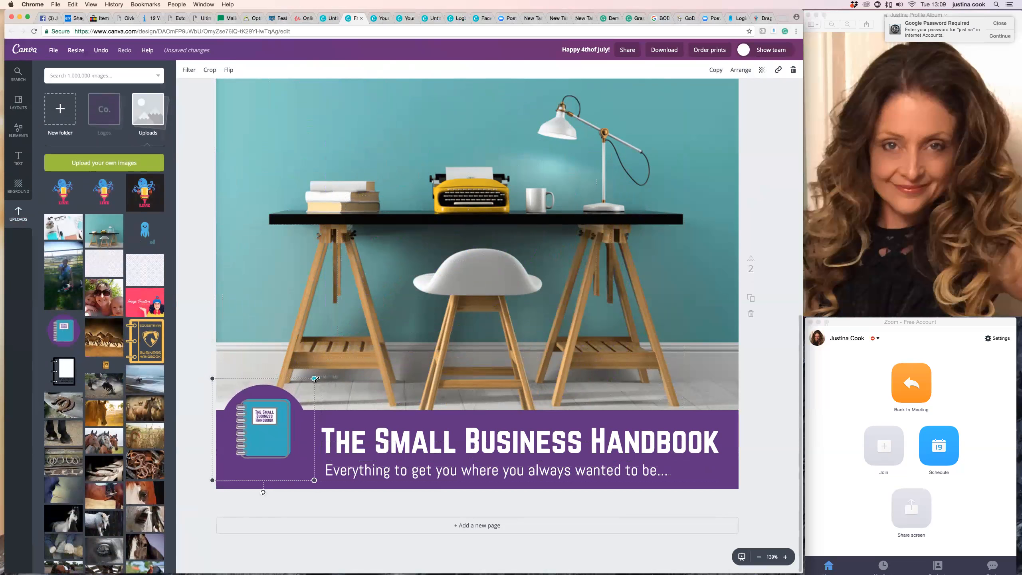
pyautogui.moveTo(280, 435); pyautogui.dragTo(280, 440)
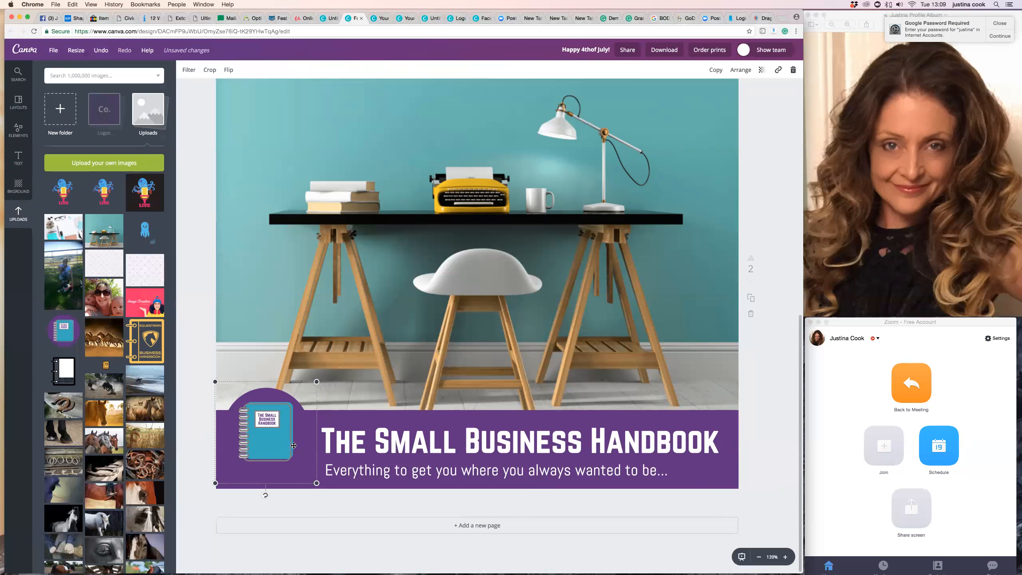
pyautogui.moveTo(313, 388); pyautogui.dragTo(308, 392)
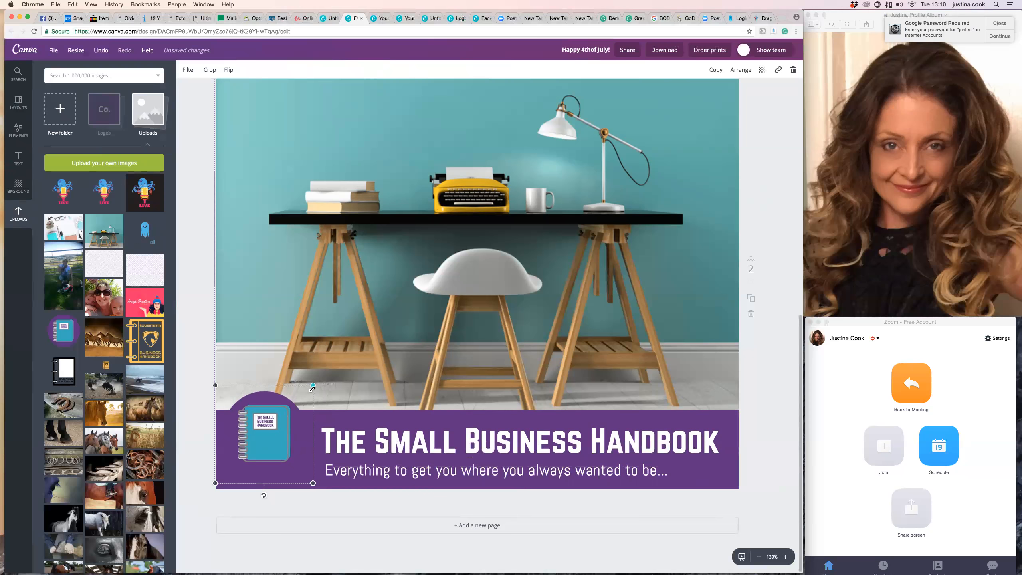
pyautogui.moveTo(300, 435); pyautogui.dragTo(301, 438)
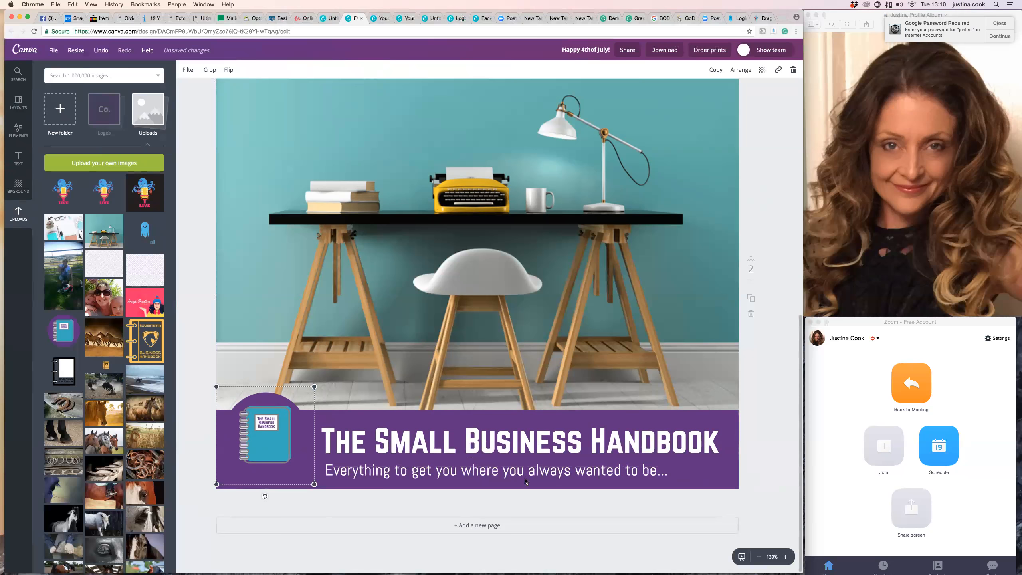
pyautogui.click(359, 501)
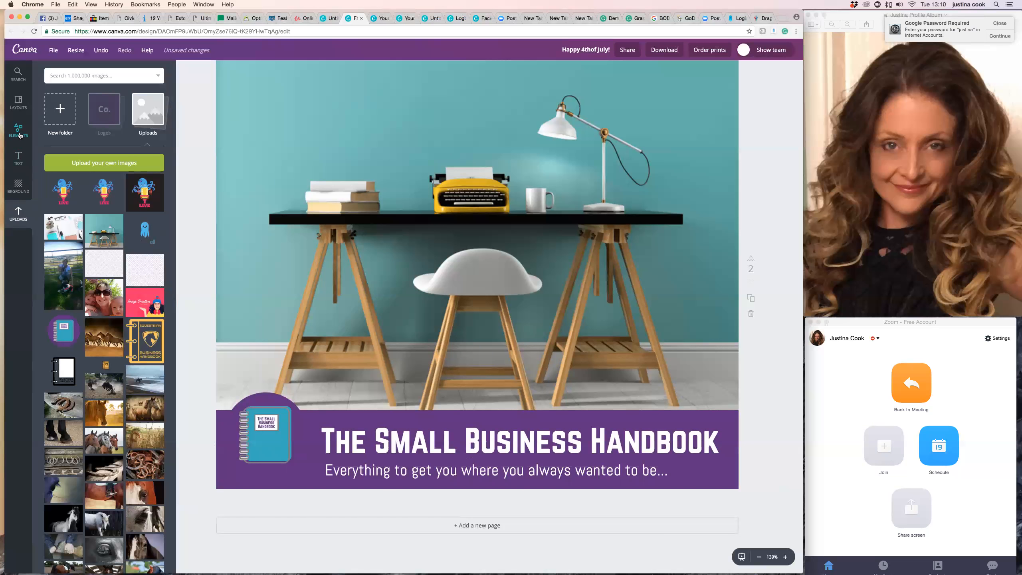
# Add a solid circle shape, shrink it to roughly the badge's size and recolour it white.
pyautogui.click(19, 131)
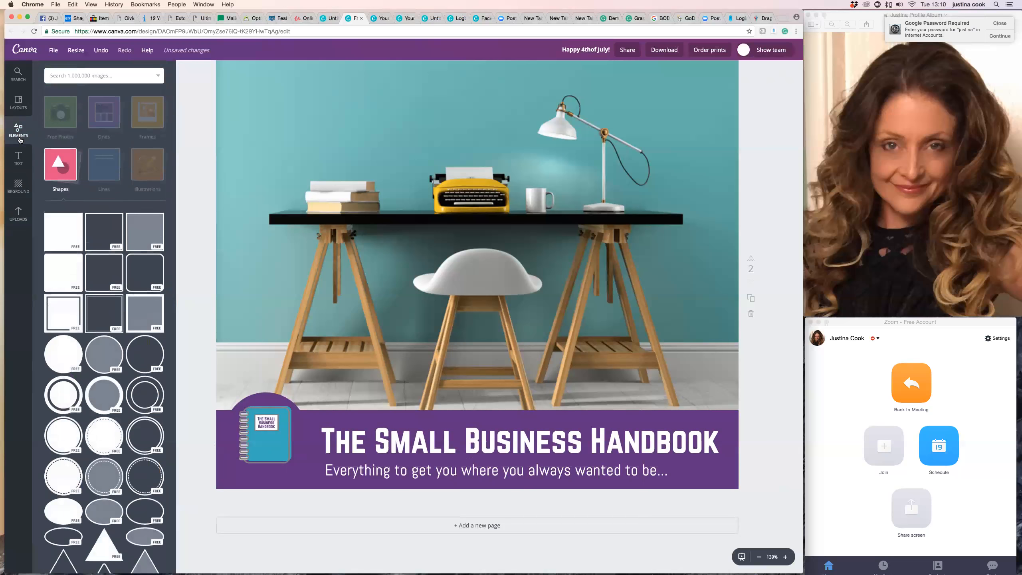
pyautogui.click(64, 356)
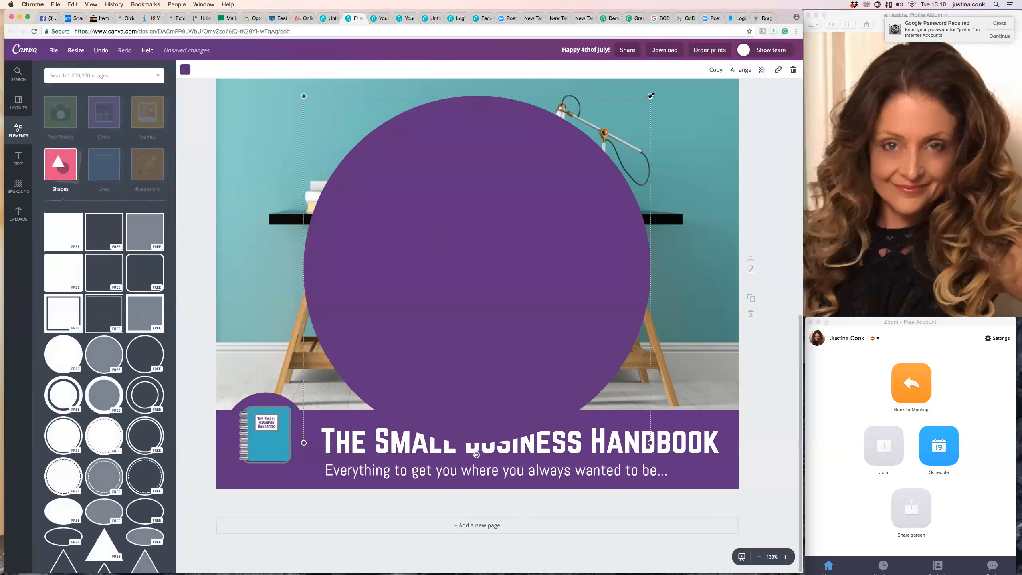
pyautogui.moveTo(651, 96); pyautogui.dragTo(393, 354)
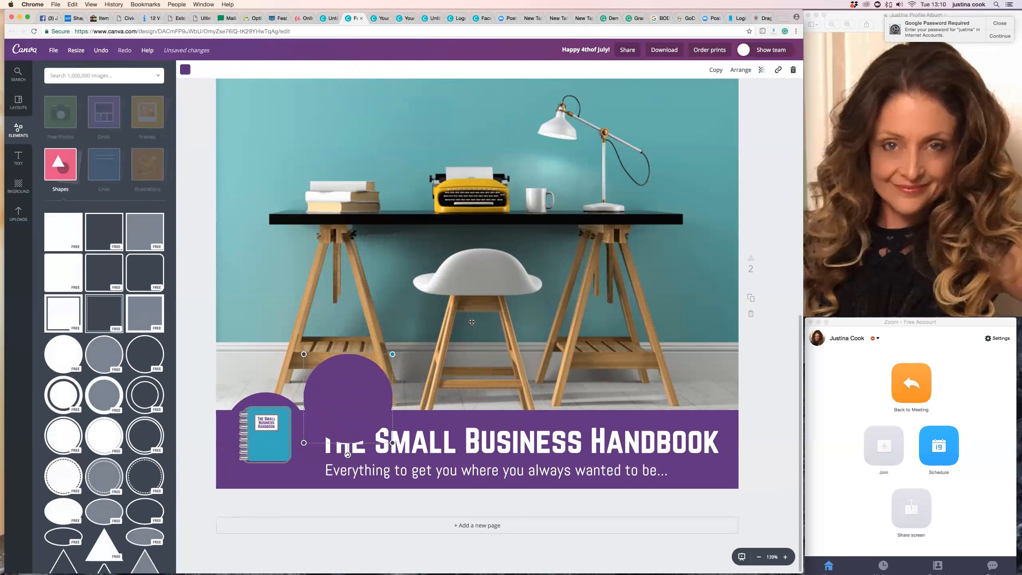
pyautogui.click(185, 69)
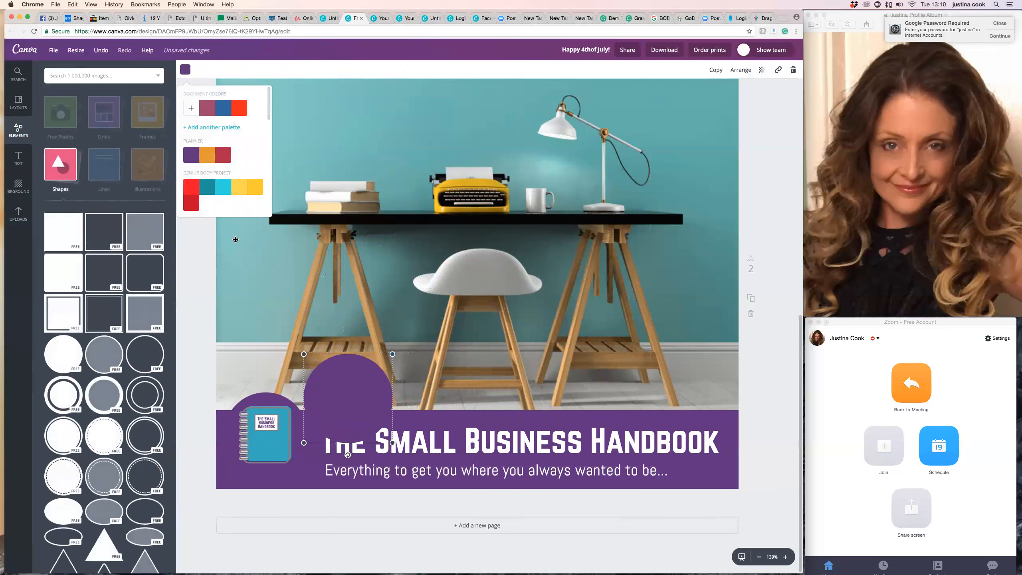
pyautogui.scroll(-2, 228, 161)
pyautogui.scroll(-3, 229, 157)
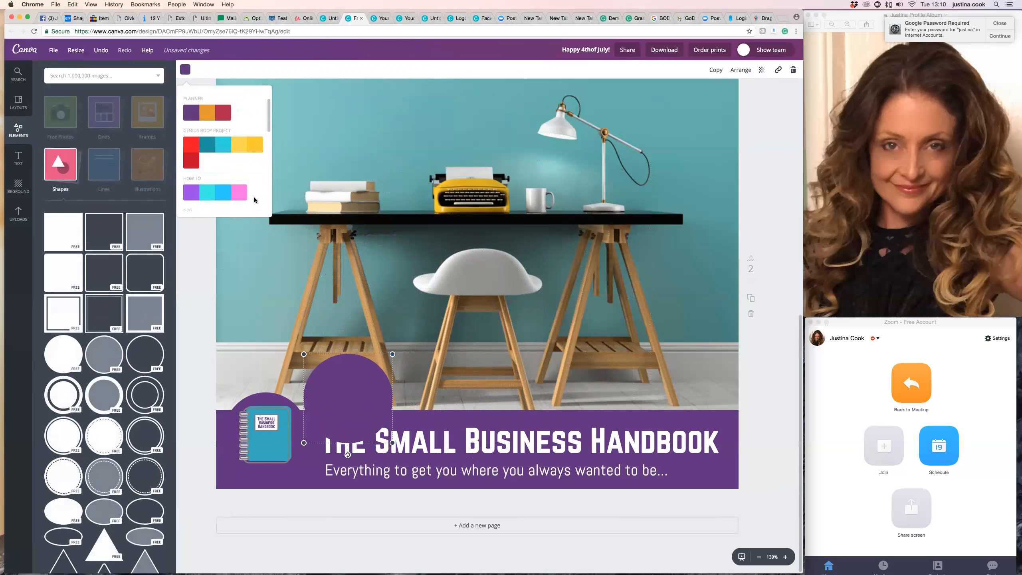
pyautogui.click(255, 186)
# Fit the white circle over the notebook badge and send it back one layer so it forms a ring behind the badge.
pyautogui.moveTo(341, 394); pyautogui.dragTo(263, 423)
pyautogui.moveTo(309, 386); pyautogui.dragTo(314, 383)
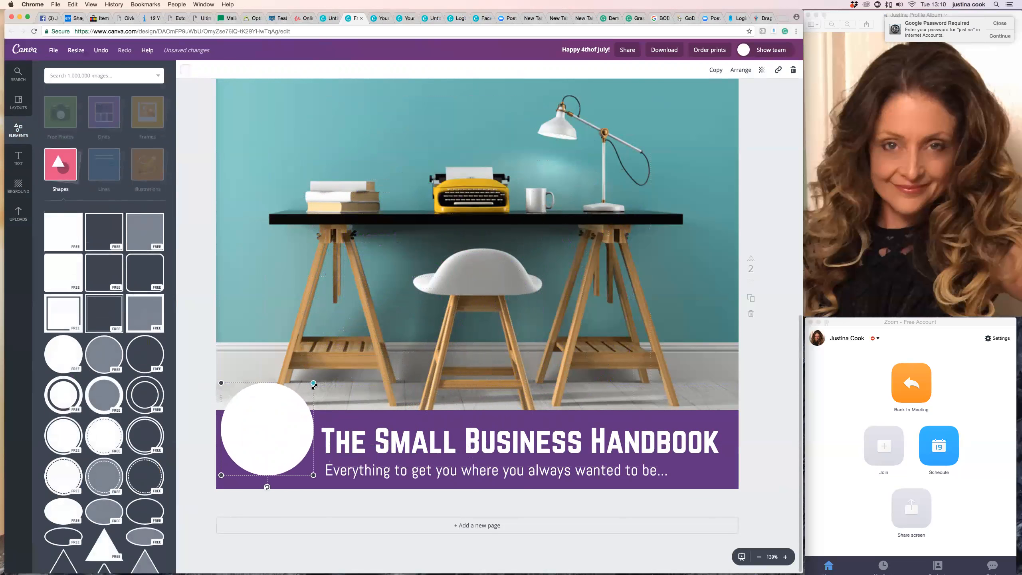
pyautogui.moveTo(286, 436); pyautogui.dragTo(284, 440)
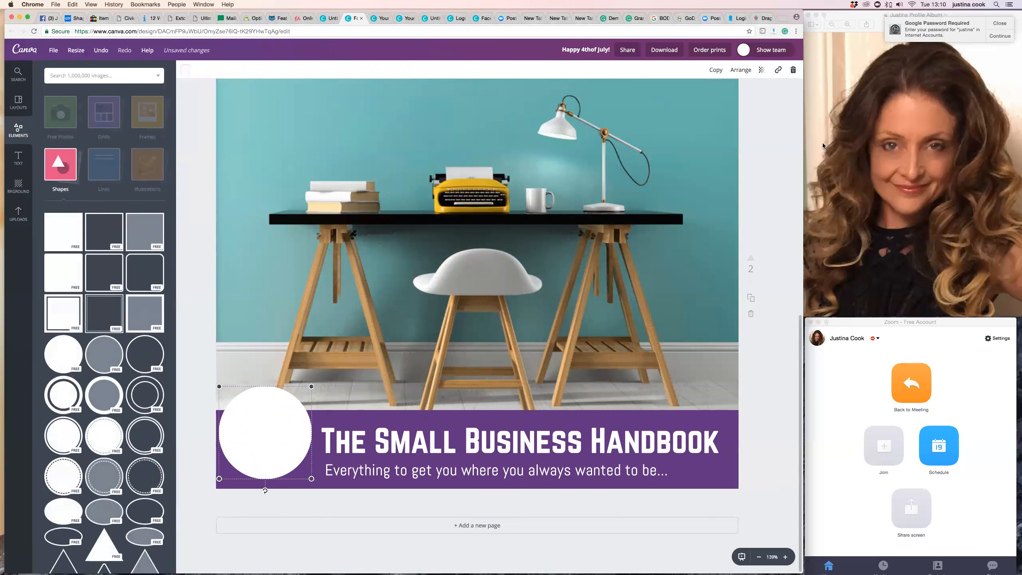
pyautogui.click(739, 71)
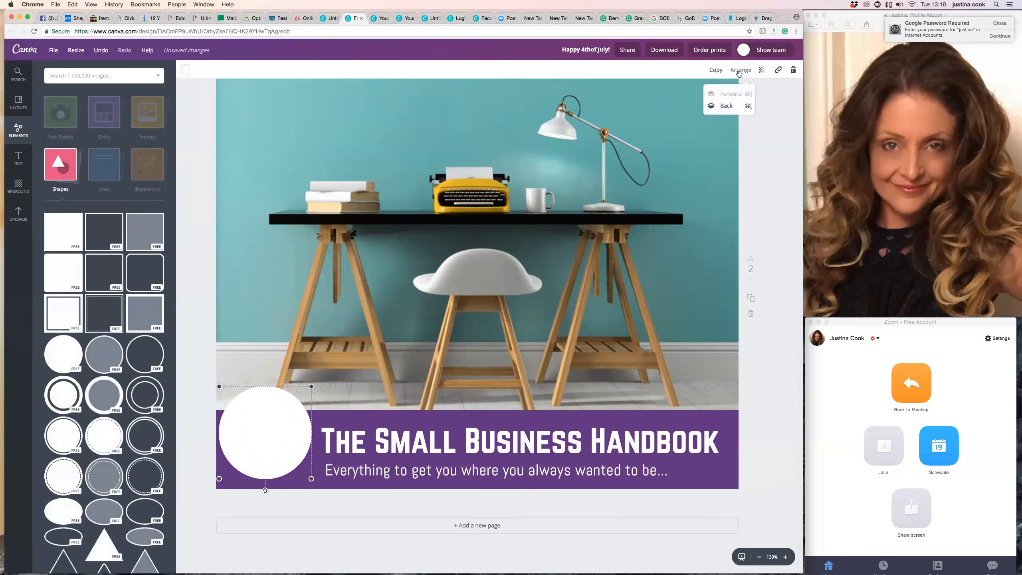
pyautogui.click(726, 106)
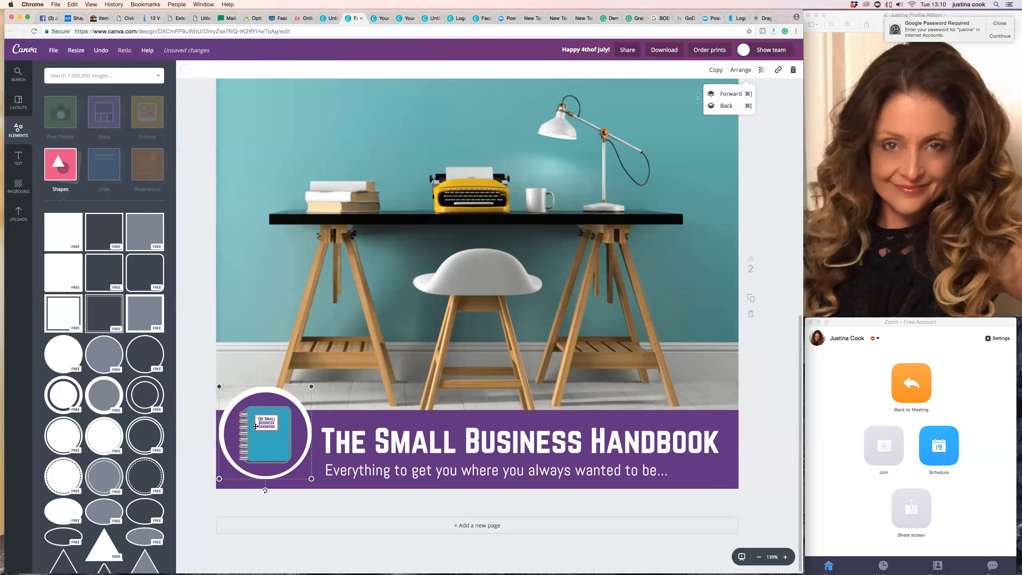
# Enlarge the white circle for a thicker ring and recentre the notebook badge on it.
pyautogui.moveTo(295, 399); pyautogui.dragTo(297, 401)
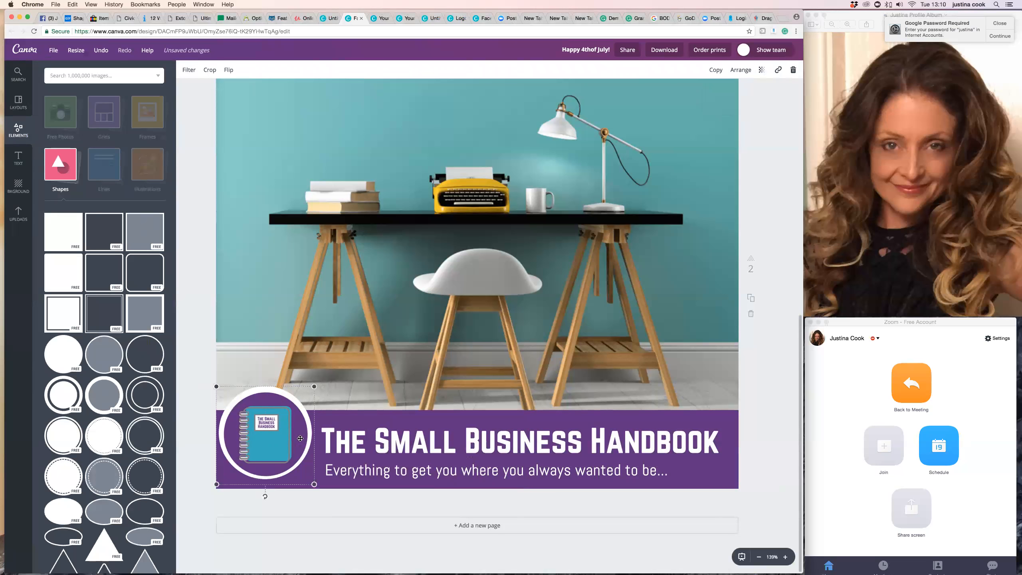
pyautogui.moveTo(314, 484); pyautogui.dragTo(314, 483)
pyautogui.moveTo(287, 414); pyautogui.dragTo(421, 300)
pyautogui.click(293, 464)
pyautogui.moveTo(312, 479); pyautogui.dragTo(317, 484)
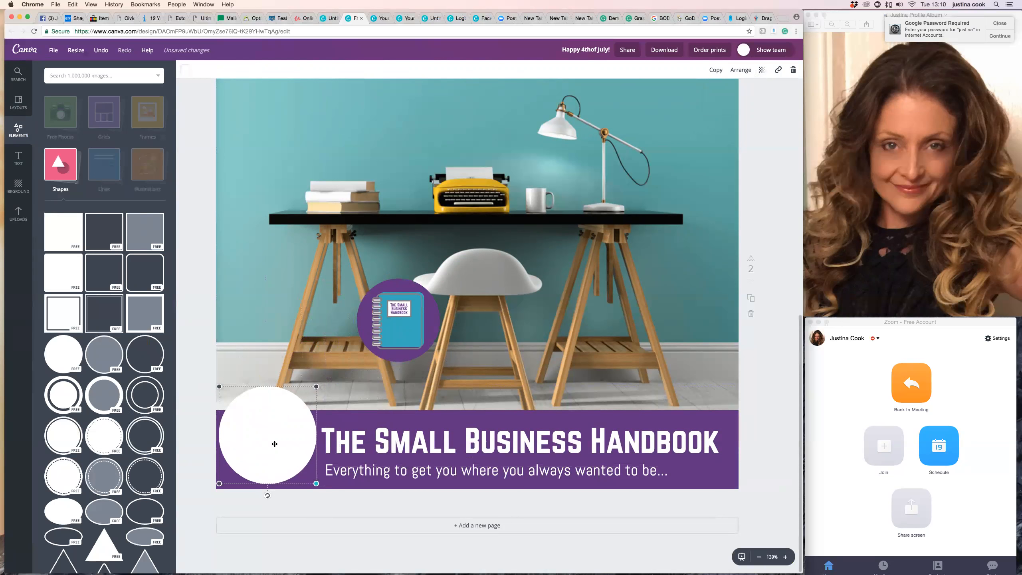
pyautogui.moveTo(277, 444); pyautogui.dragTo(277, 444)
pyautogui.moveTo(396, 343); pyautogui.dragTo(270, 456)
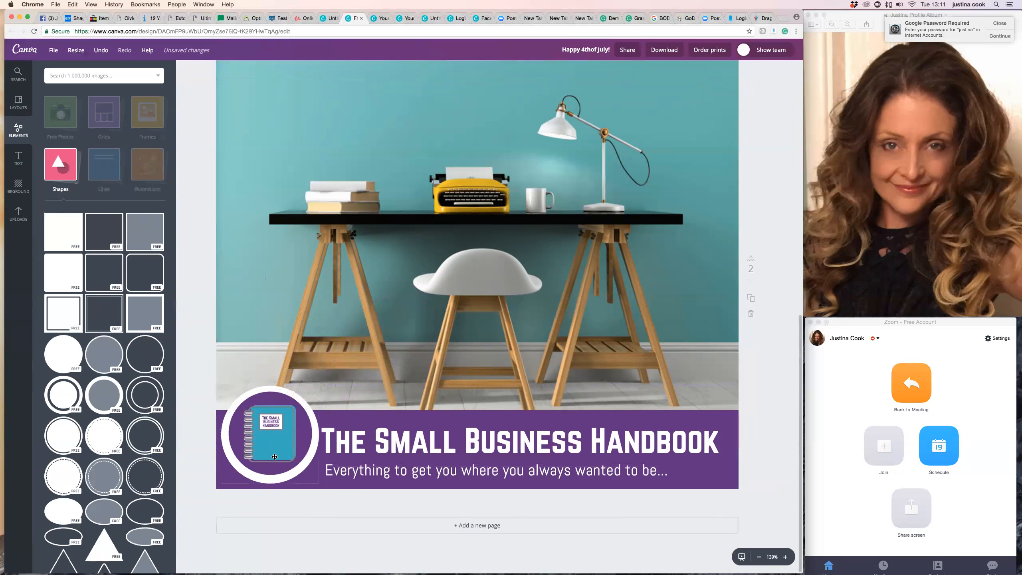
pyautogui.click(277, 458)
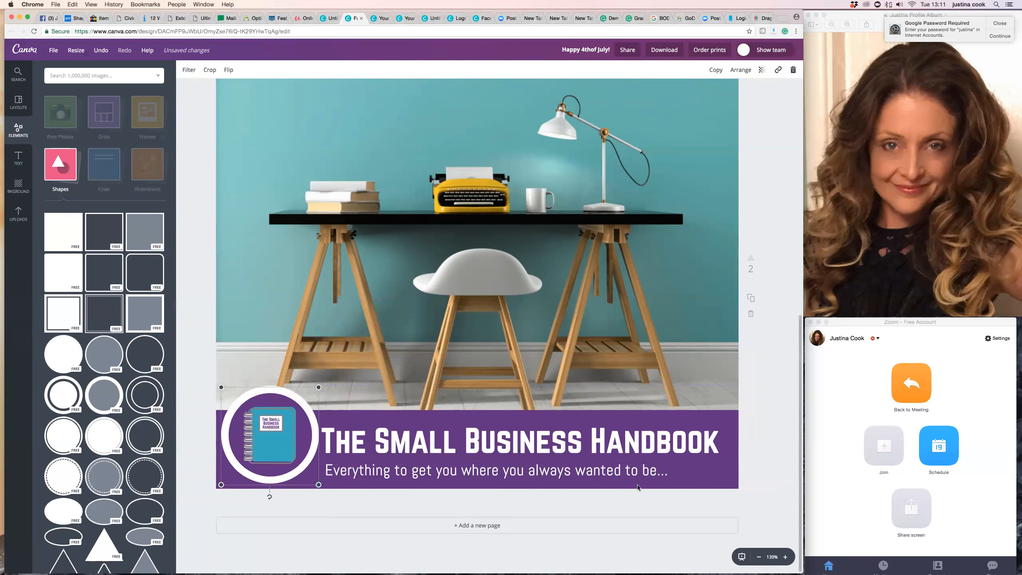
# Shift the title and the subheading to the right to leave space beside the ringed badge.
pyautogui.click(579, 454)
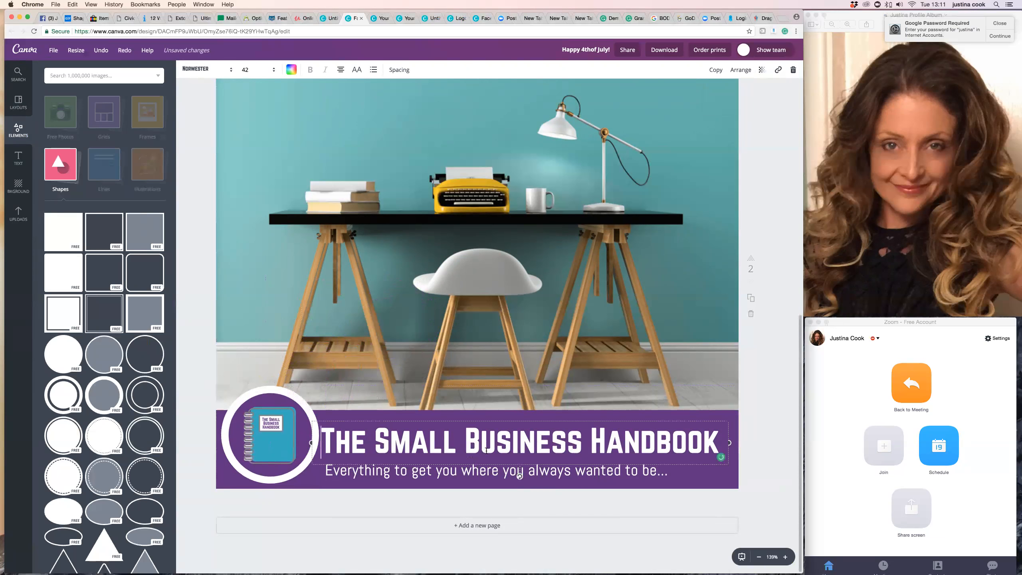
pyautogui.moveTo(313, 442); pyautogui.dragTo(326, 443)
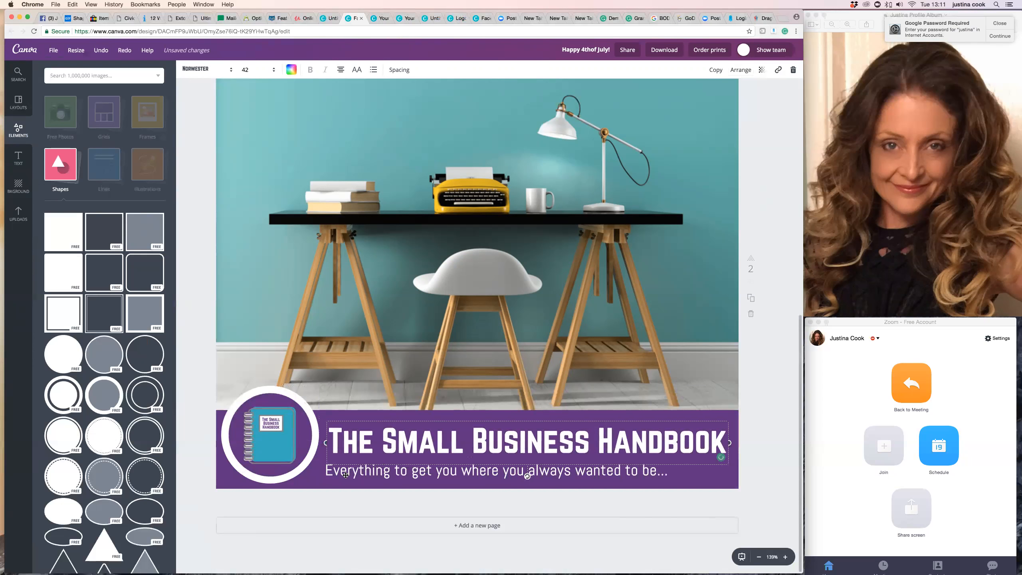
pyautogui.click(328, 471)
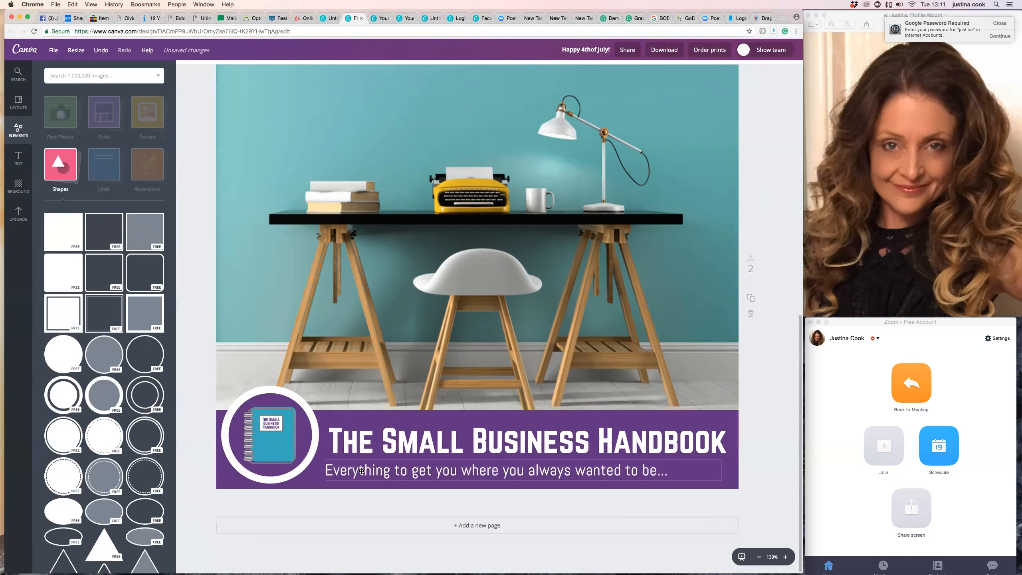
pyautogui.moveTo(328, 470); pyautogui.dragTo(331, 469)
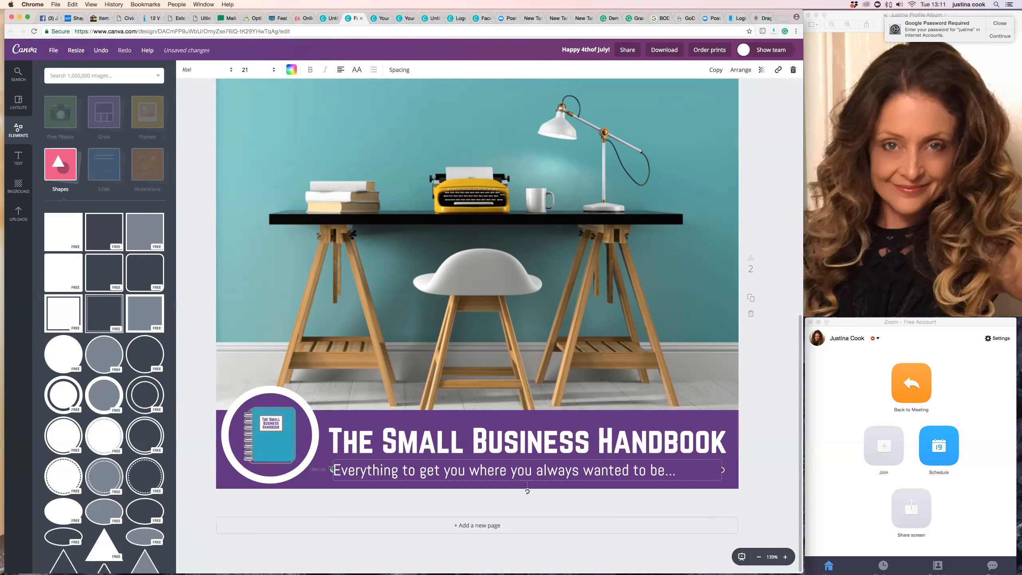
pyautogui.click(369, 500)
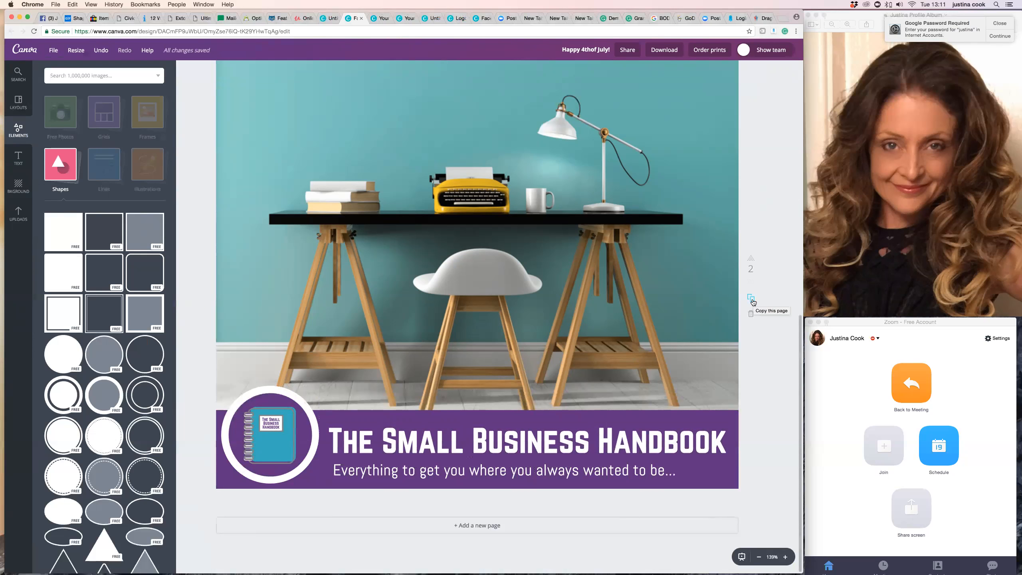
# Duplicate page 2 and go to the copy on page 3.
pyautogui.click(753, 300)
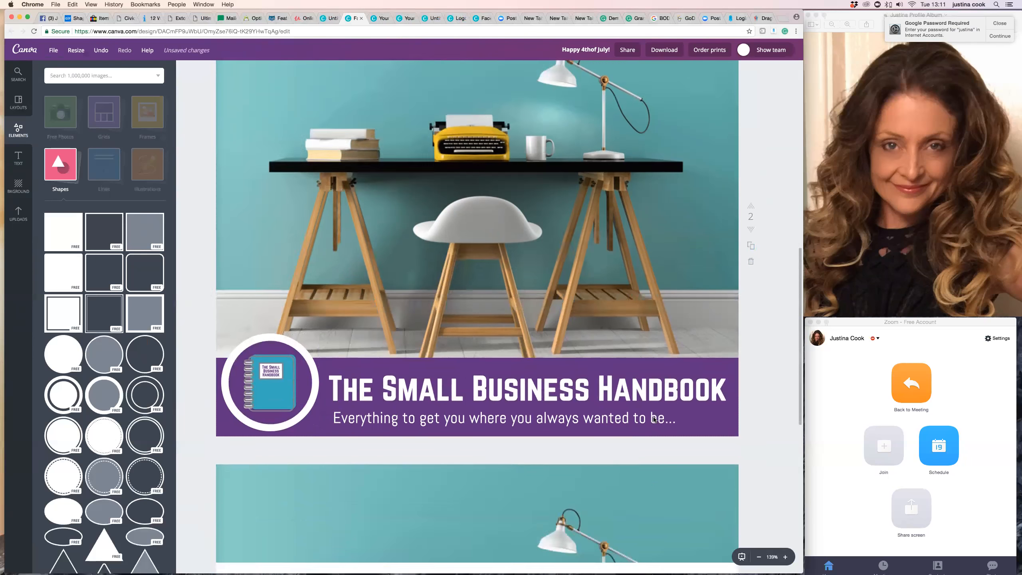
pyautogui.scroll(-2, 654, 418)
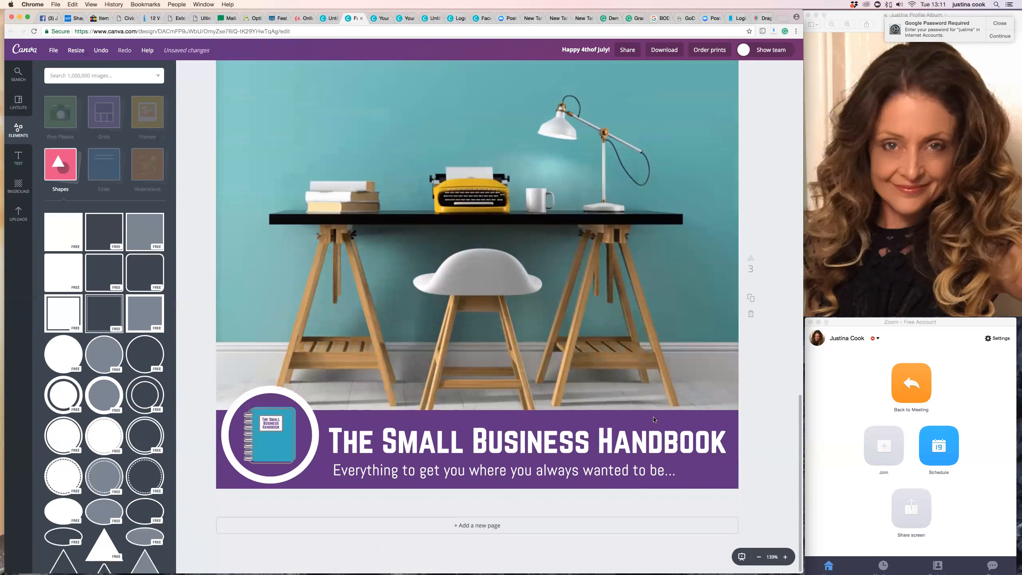
pyautogui.click(612, 442)
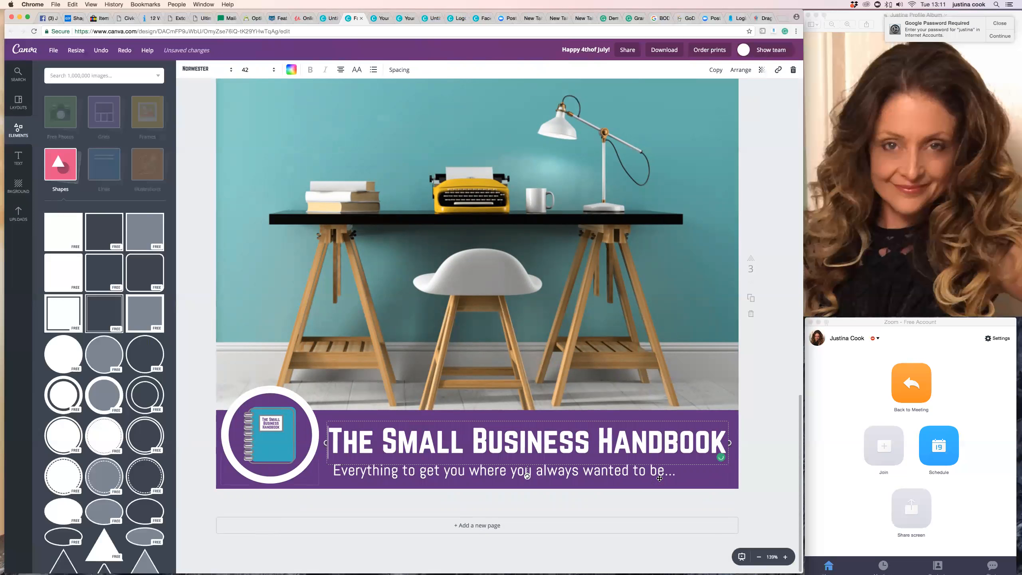
pyautogui.click(317, 492)
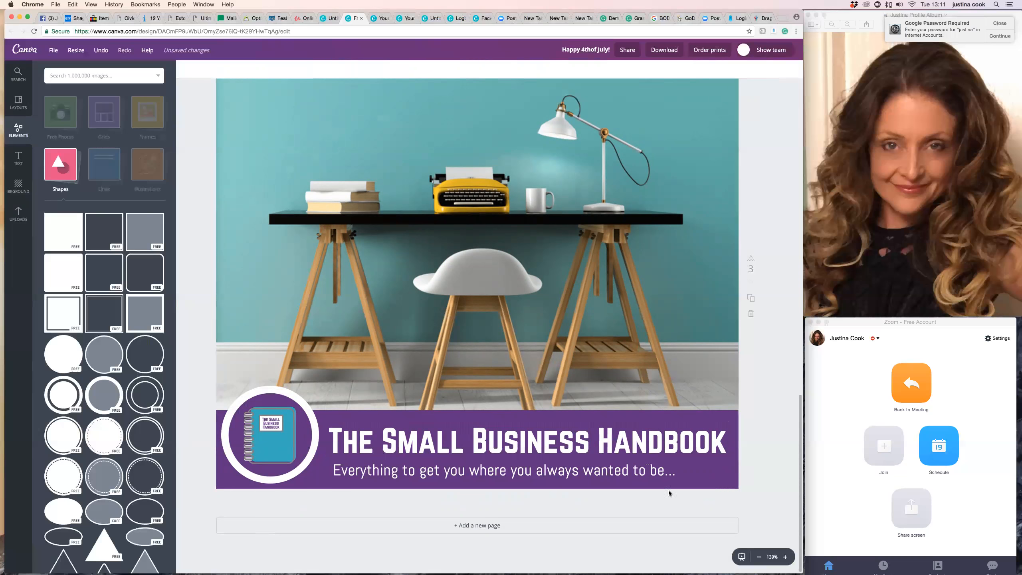
pyautogui.click(311, 485)
pyautogui.click(337, 486)
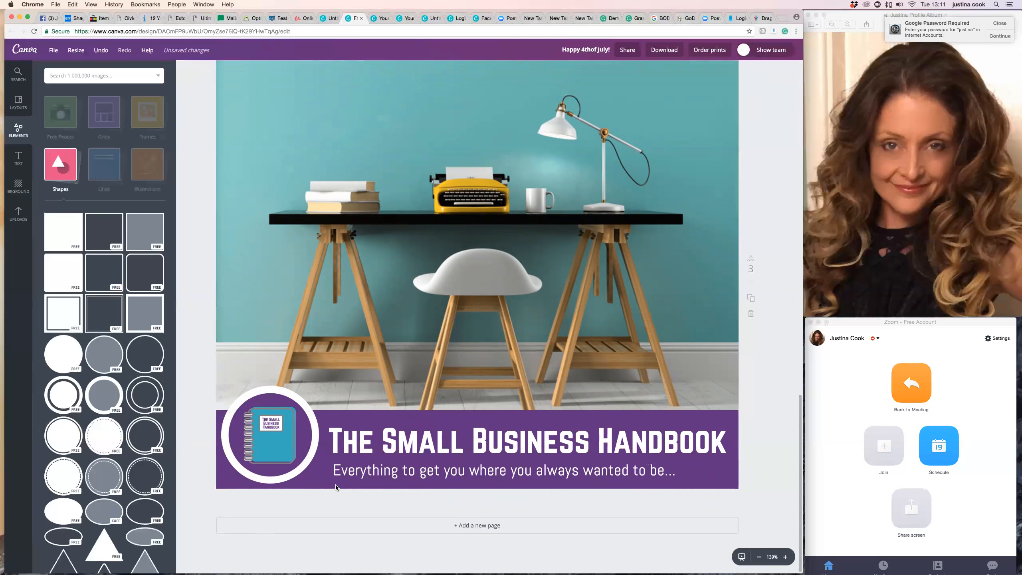
pyautogui.scroll(5, 583, 266)
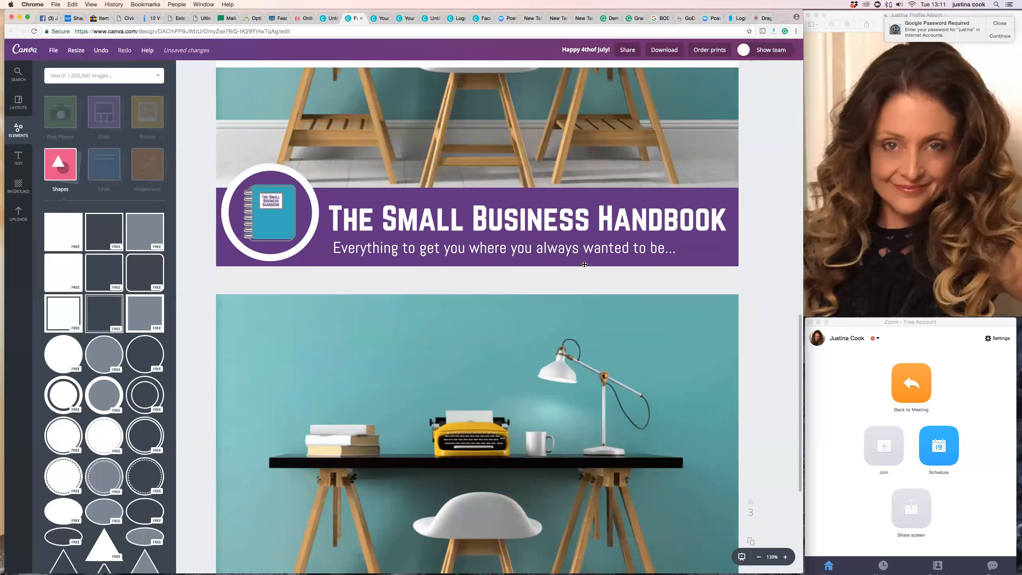
pyautogui.scroll(8, 584, 265)
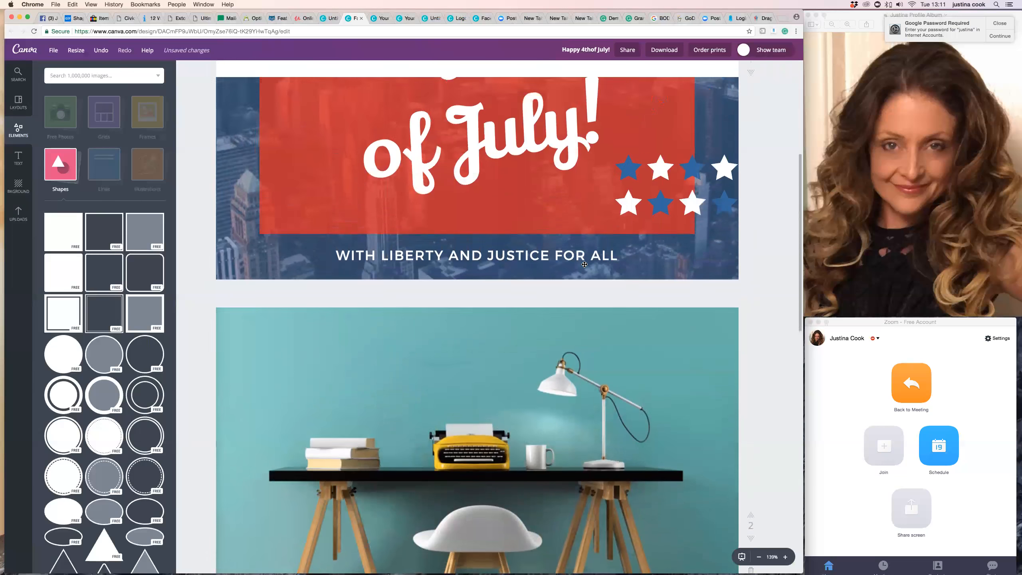
pyautogui.scroll(-4, 584, 264)
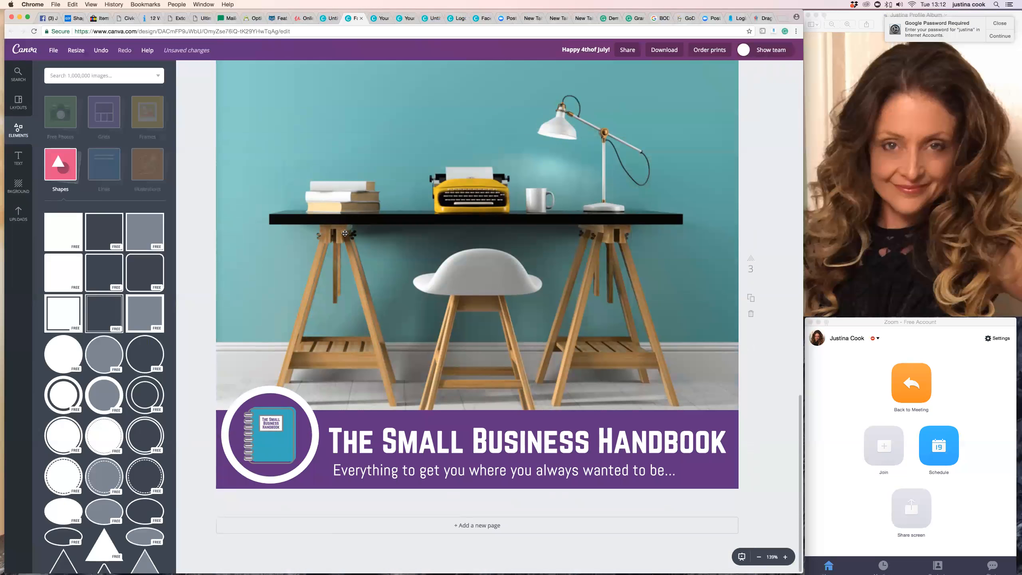
# Change the background of page 3 to the muted teal from the SBH palette.
pyautogui.click(18, 186)
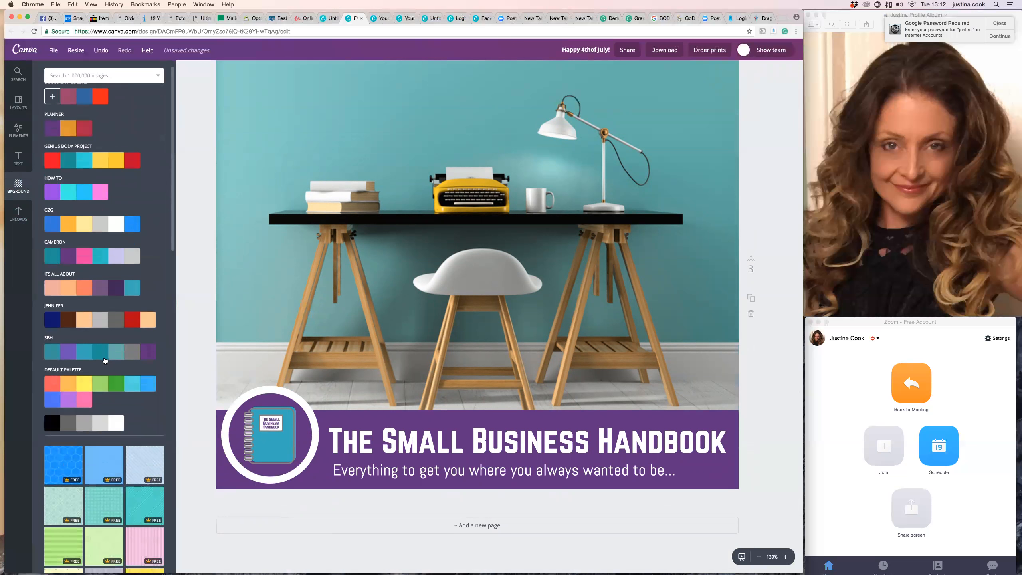
pyautogui.click(116, 355)
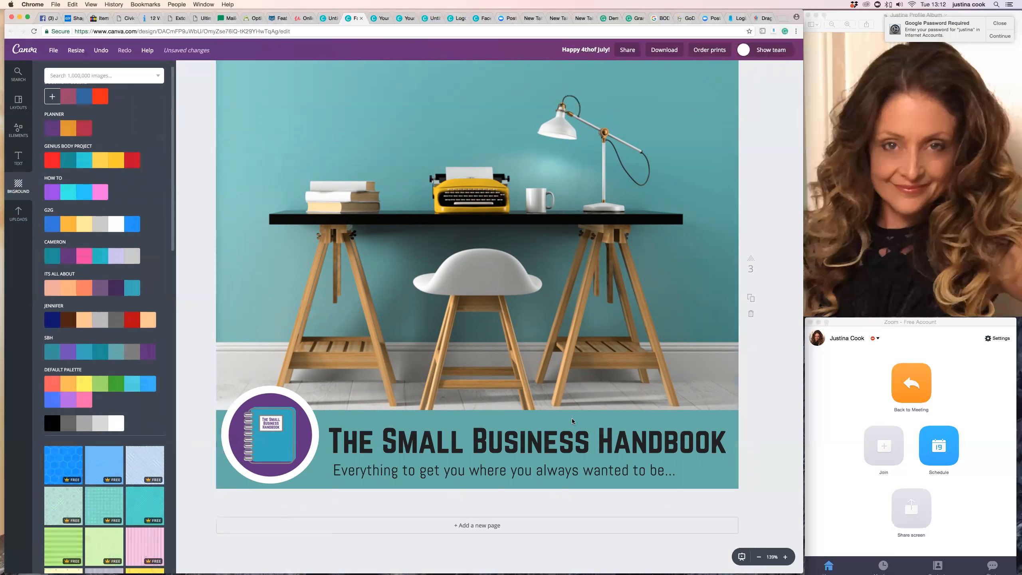
# Recolour the title "The Small Business Handbook" and the subheading below it white on page 3.
pyautogui.click(566, 444)
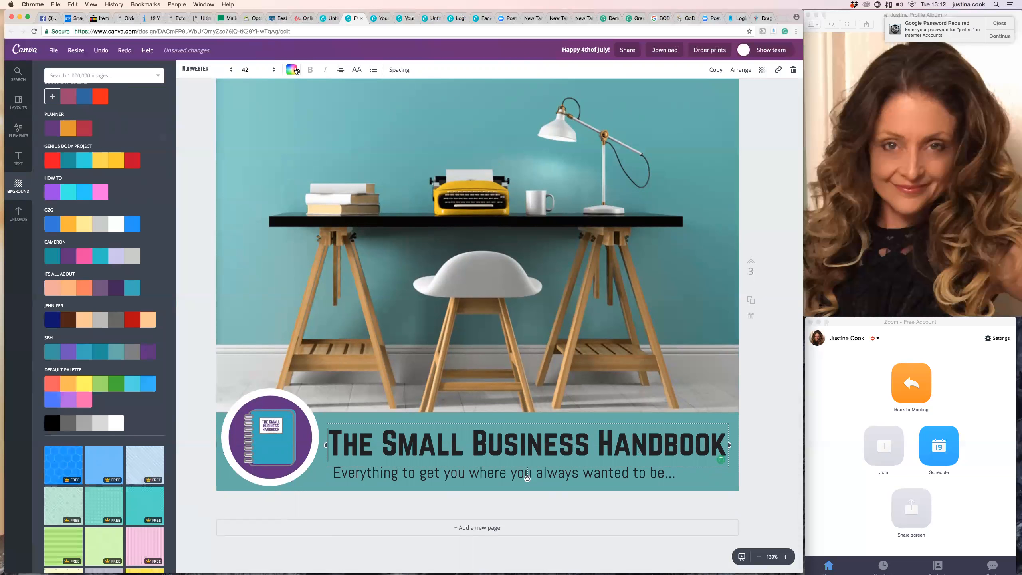
pyautogui.click(292, 71)
pyautogui.scroll(-5, 343, 180)
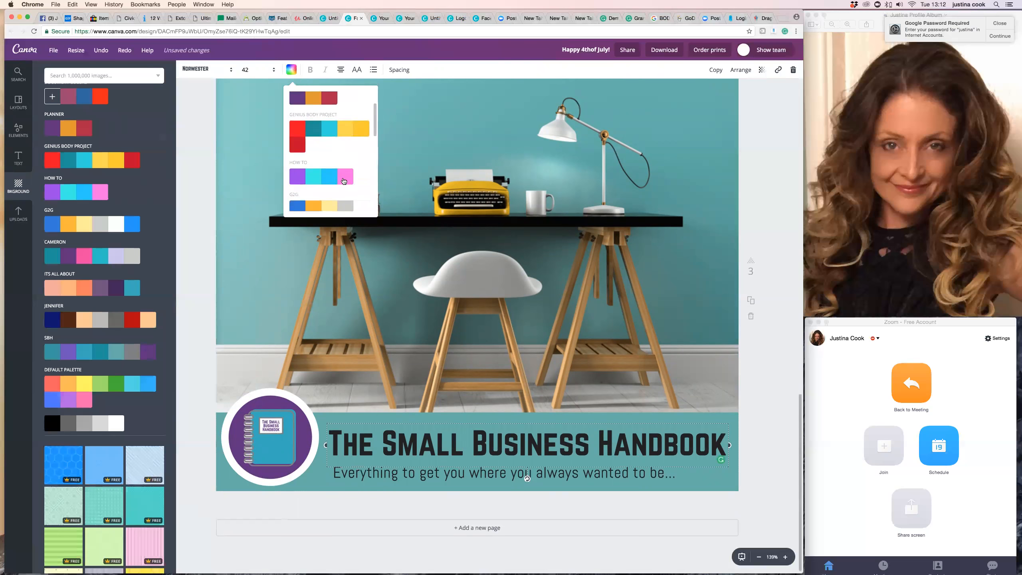
pyautogui.click(358, 166)
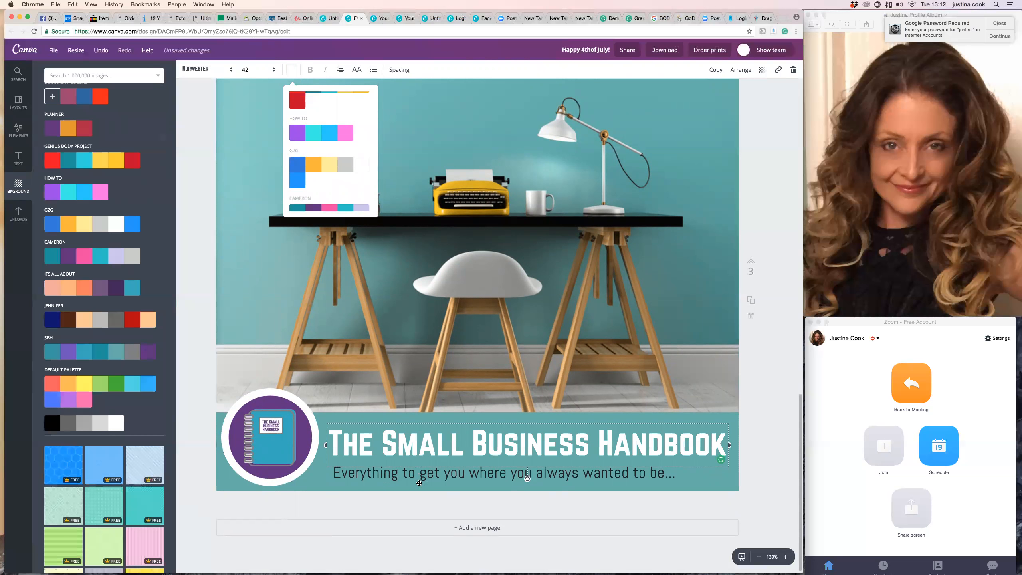
pyautogui.click(436, 479)
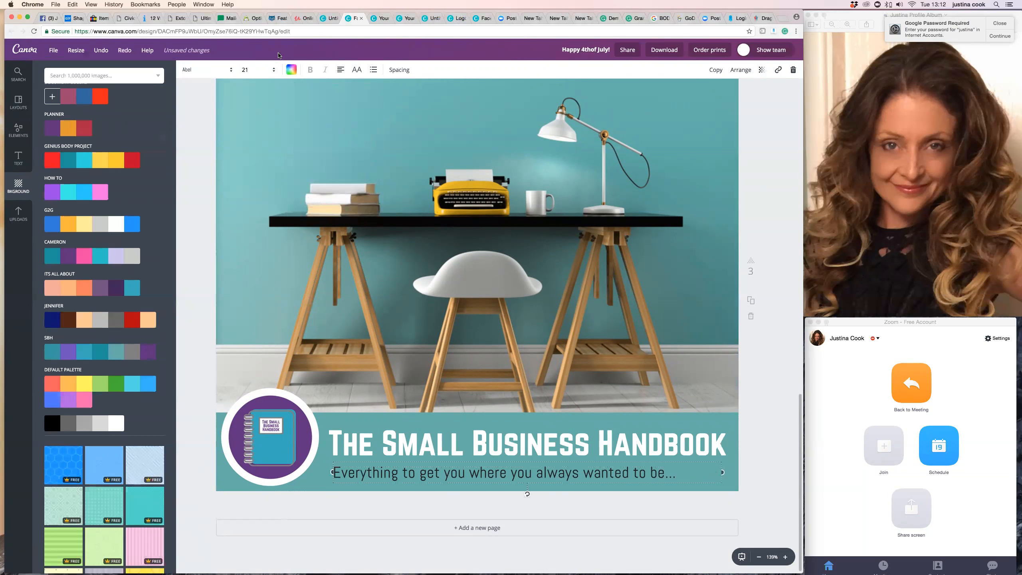
pyautogui.click(293, 69)
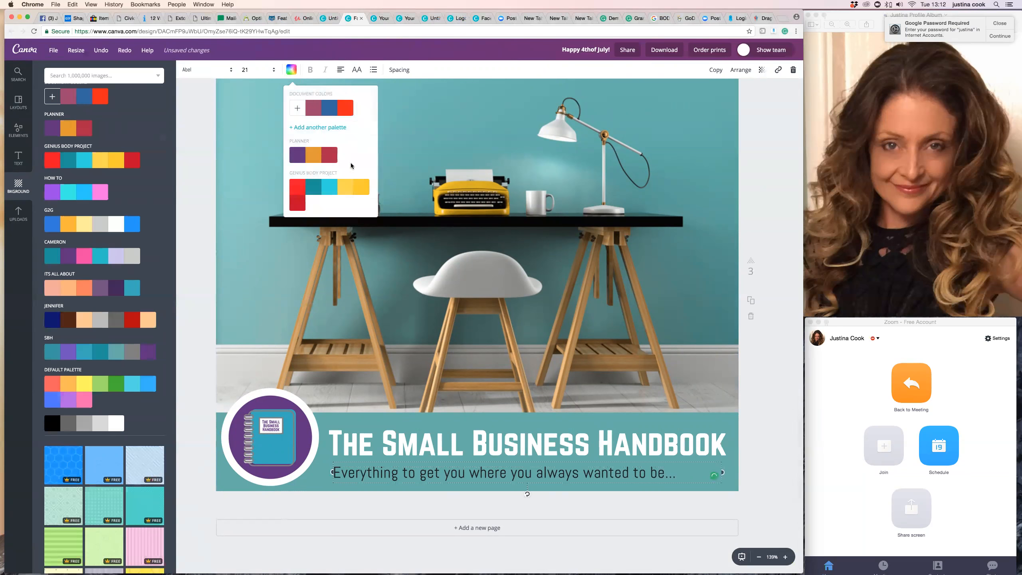
pyautogui.scroll(-3, 348, 162)
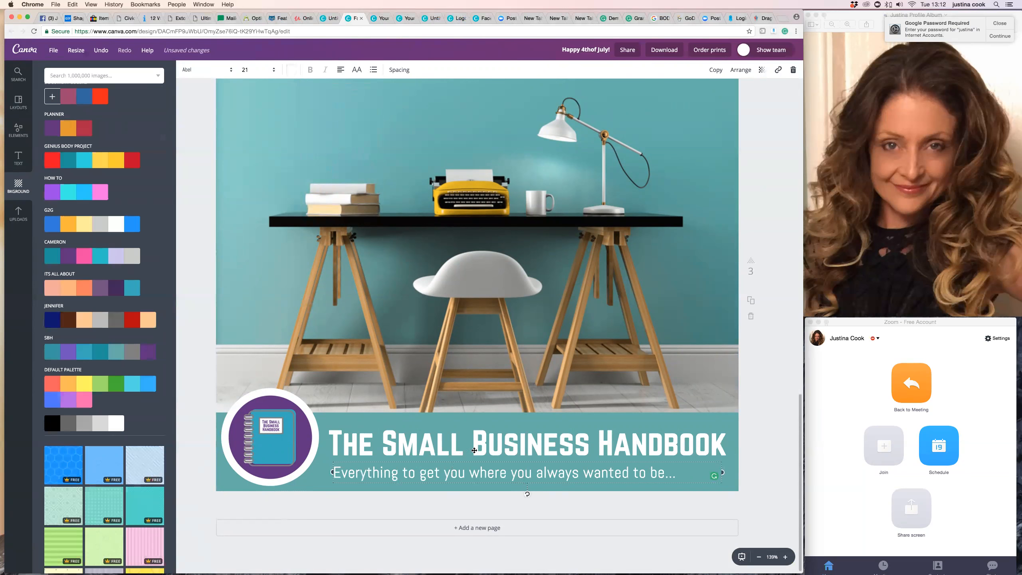
# Duplicate page 3 and go to the copy on page 4.
pyautogui.scroll(-1, 753, 301)
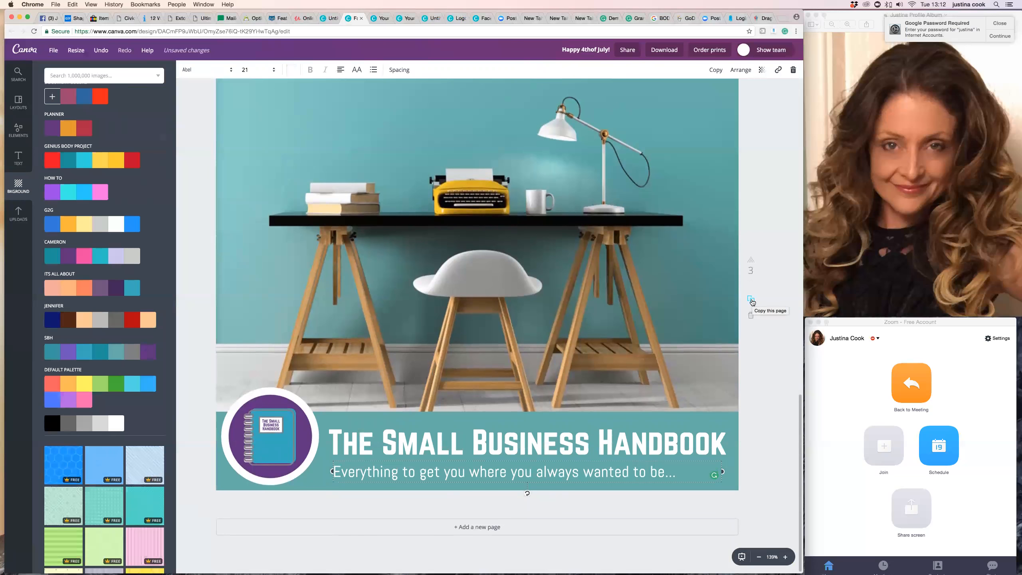
pyautogui.click(751, 300)
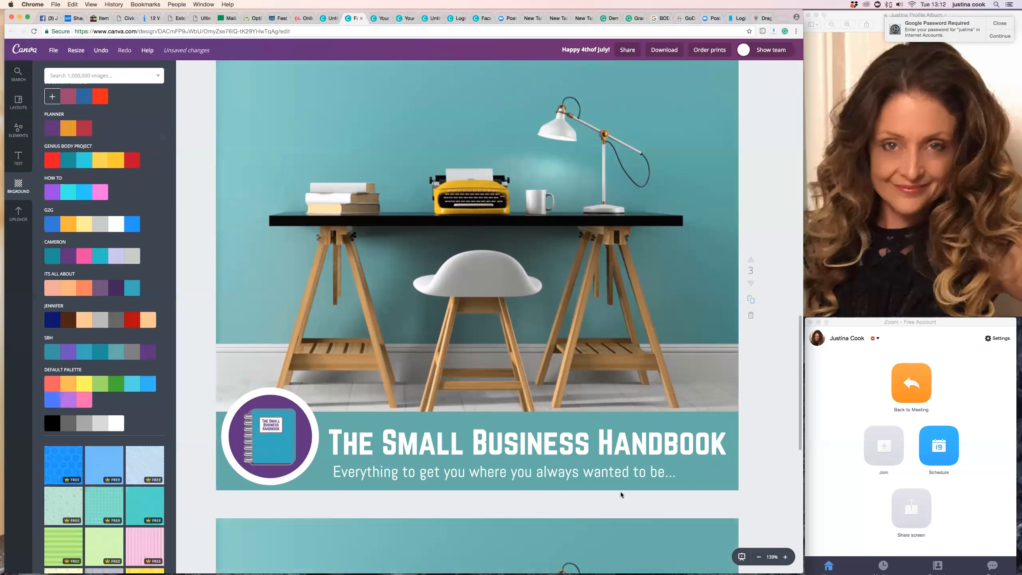
pyautogui.scroll(-5, 557, 491)
pyautogui.scroll(-10, 621, 495)
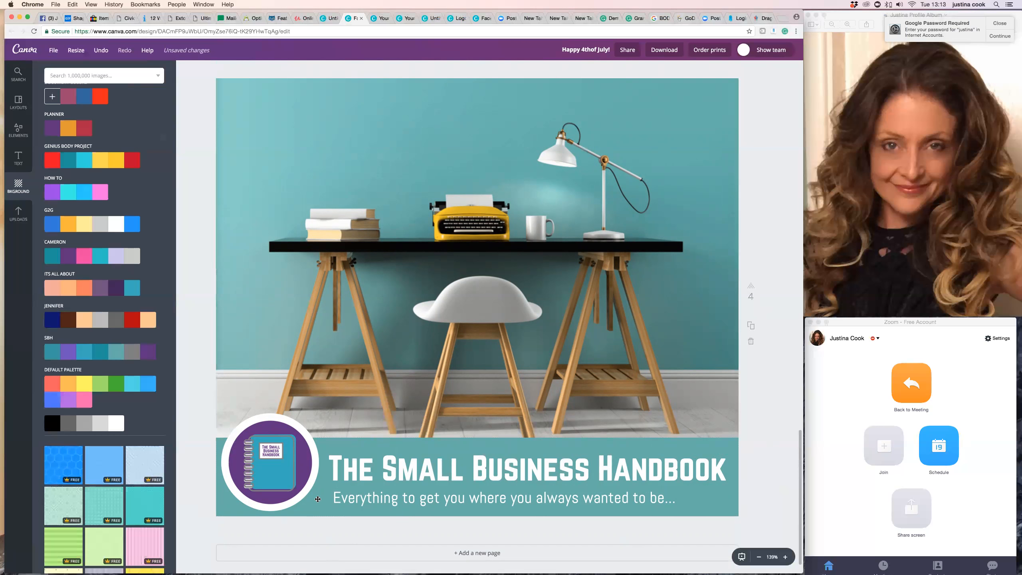
pyautogui.scroll(-1, 333, 513)
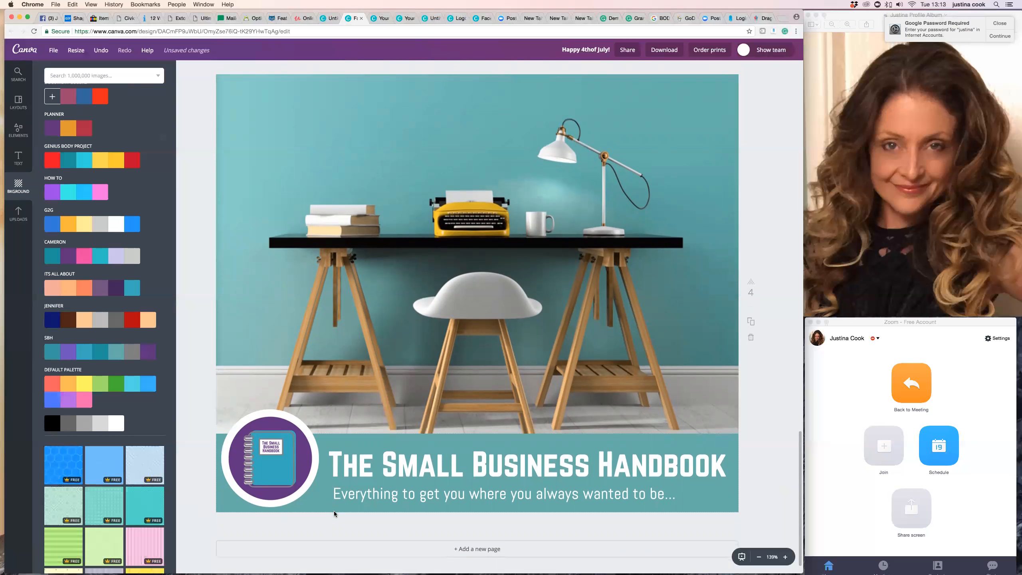
# Try yellow shades, the G2G orange and the Planner purple as the background of page 4.
pyautogui.scroll(1, 58, 112)
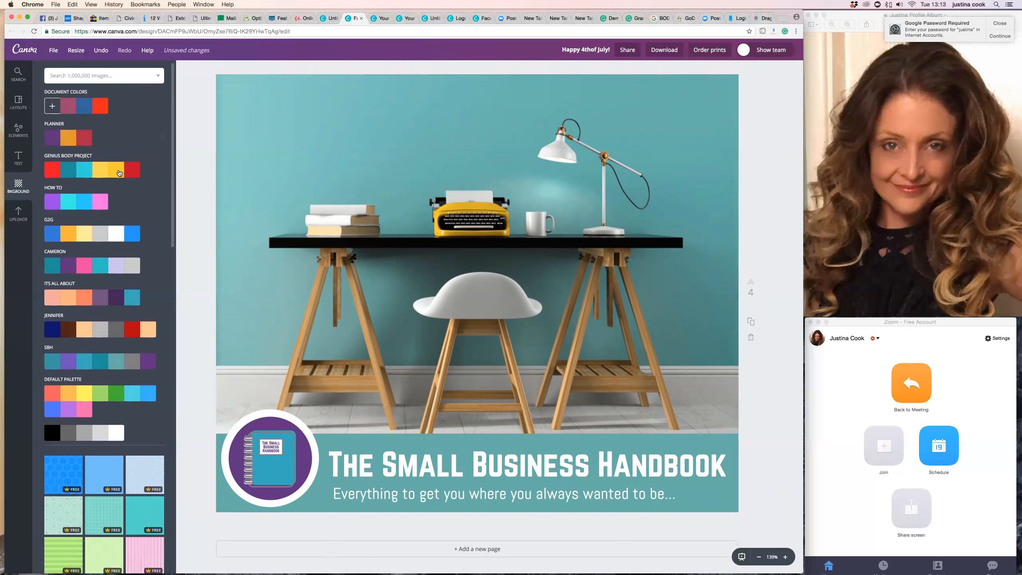
pyautogui.click(119, 172)
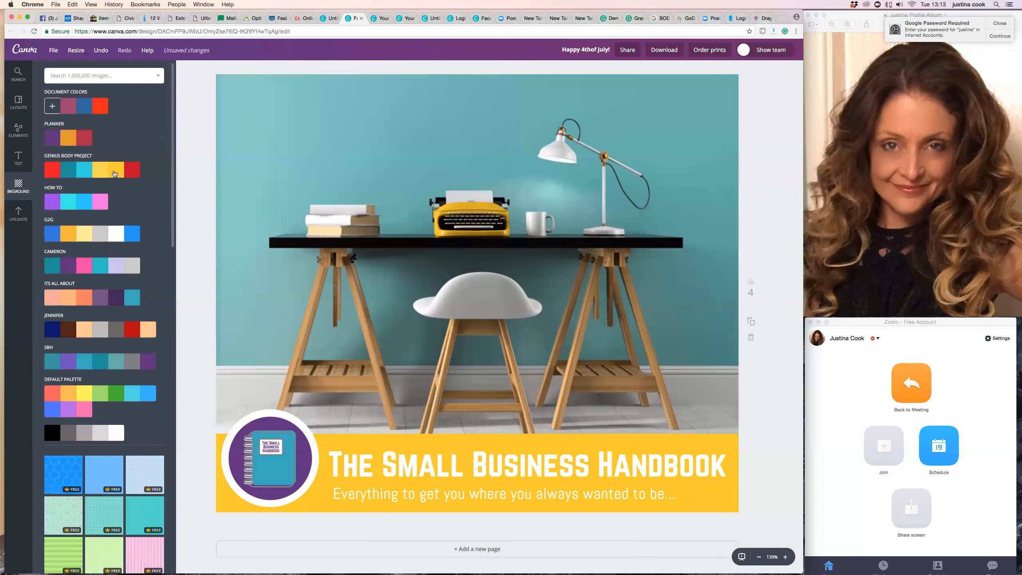
pyautogui.click(104, 174)
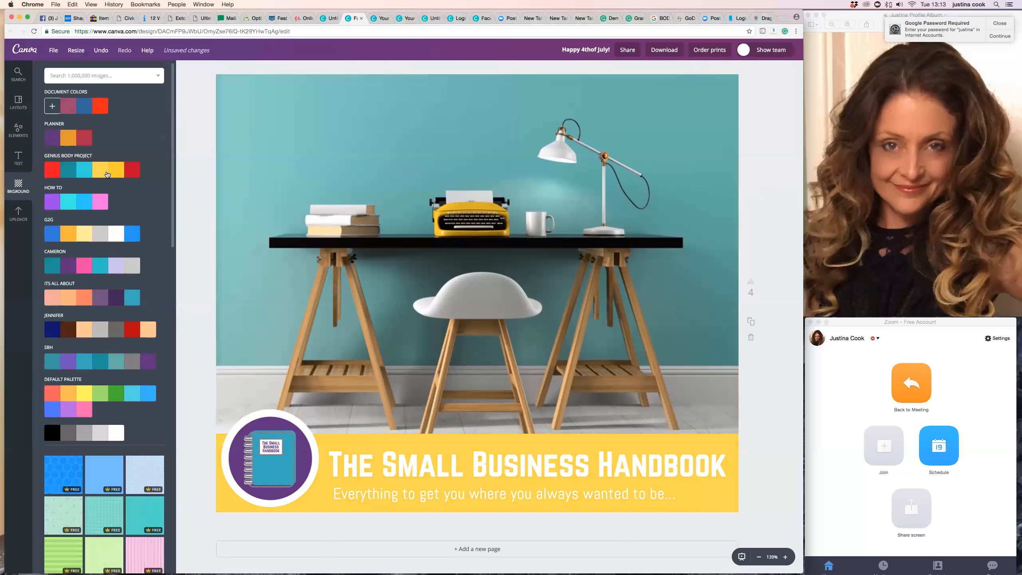
pyautogui.scroll(-1, 106, 174)
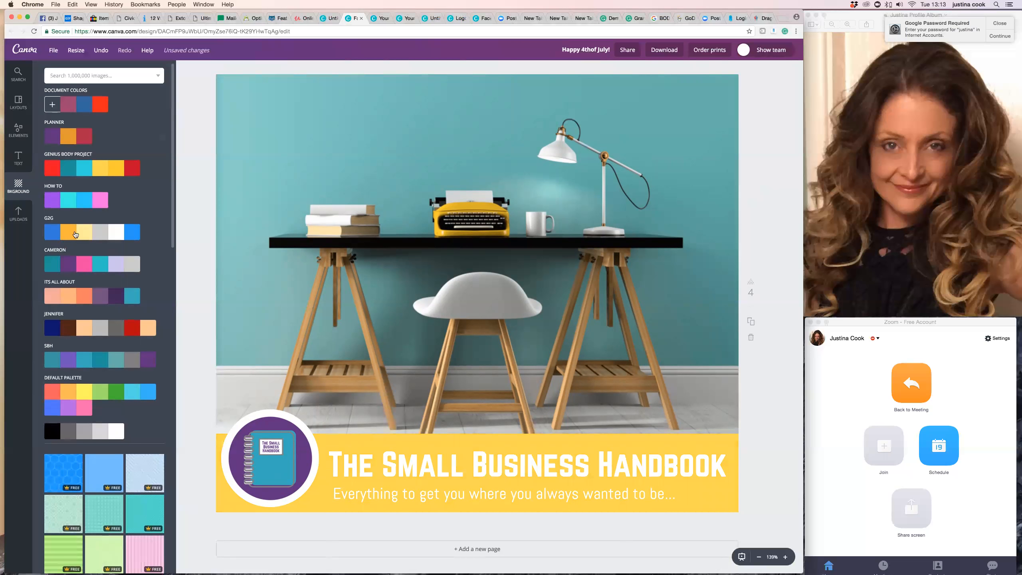
pyautogui.click(81, 234)
pyautogui.click(72, 238)
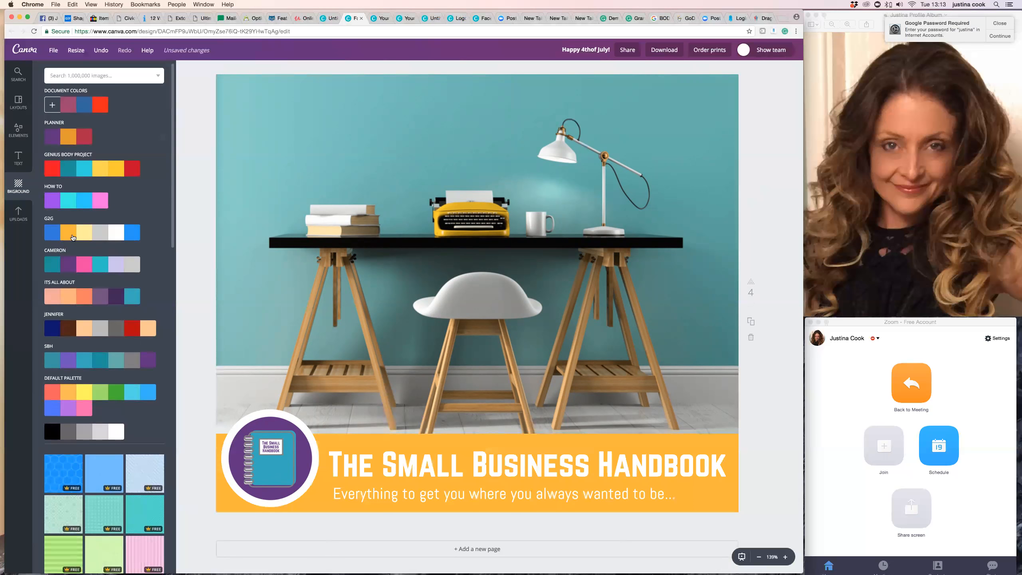
pyautogui.click(101, 174)
pyautogui.click(58, 135)
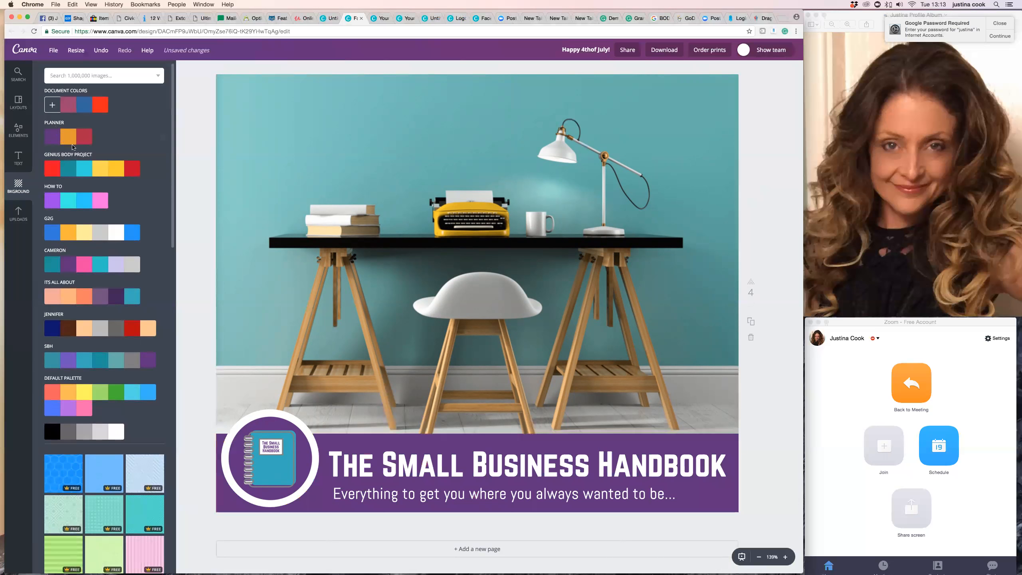
# Set page 4's background to the lighter yellow of the Genius Body Project palette and darken it slightly to f8d442.
pyautogui.click(105, 174)
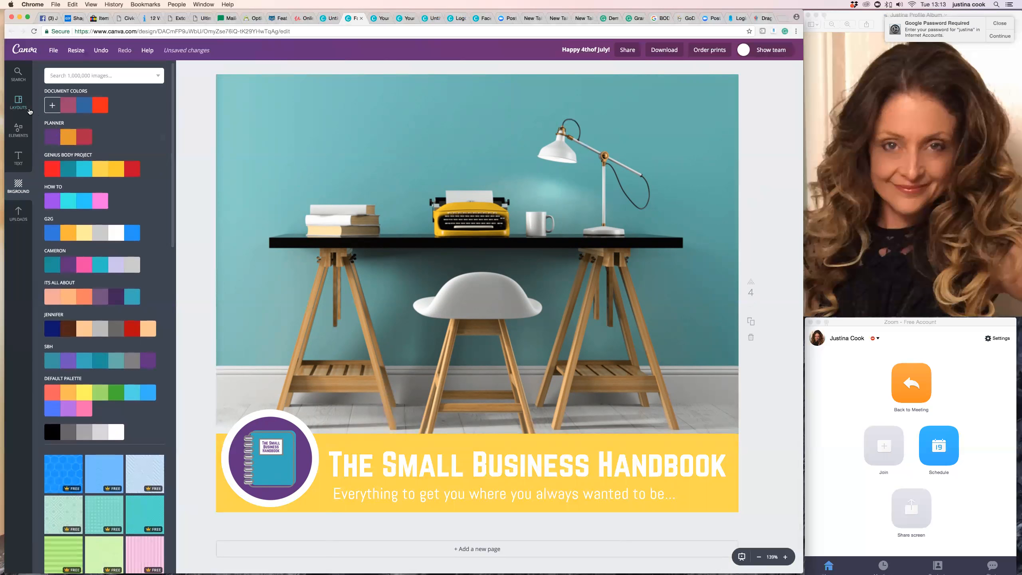
pyautogui.click(52, 106)
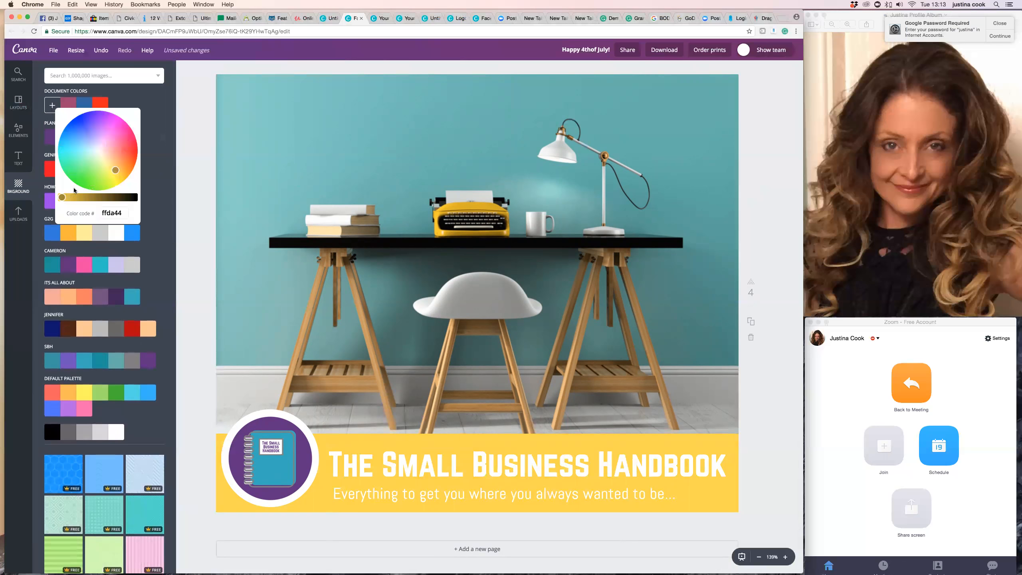
pyautogui.moveTo(64, 196); pyautogui.dragTo(67, 197)
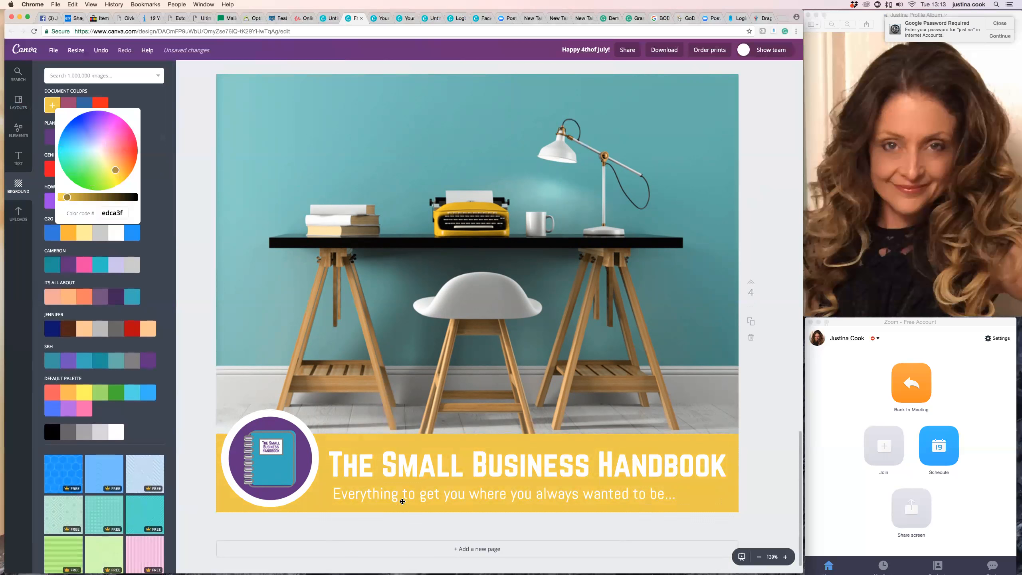
pyautogui.moveTo(67, 197); pyautogui.dragTo(63, 197)
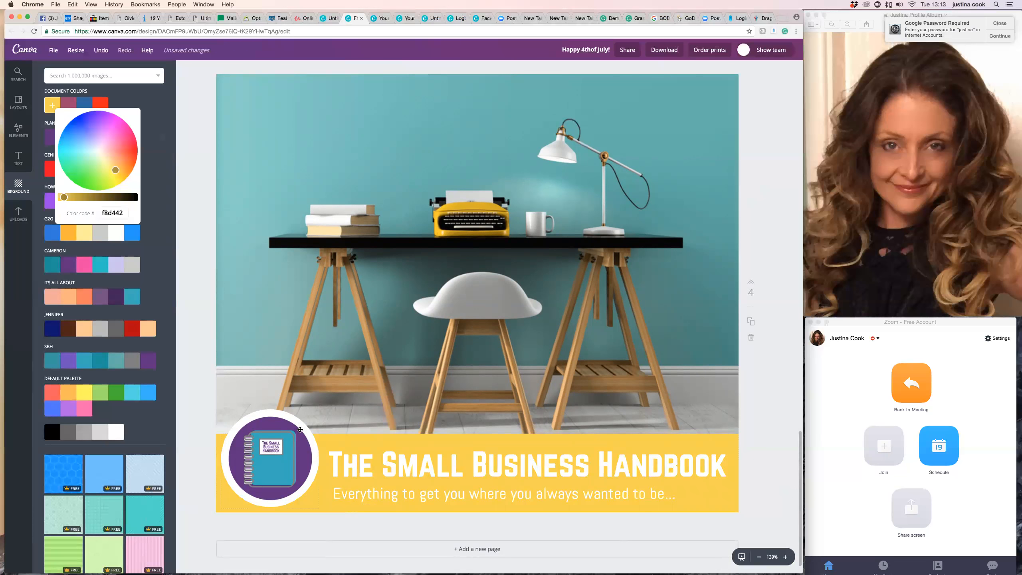
# Delete the white circle behind the notebook badge on page 4.
pyautogui.click(270, 413)
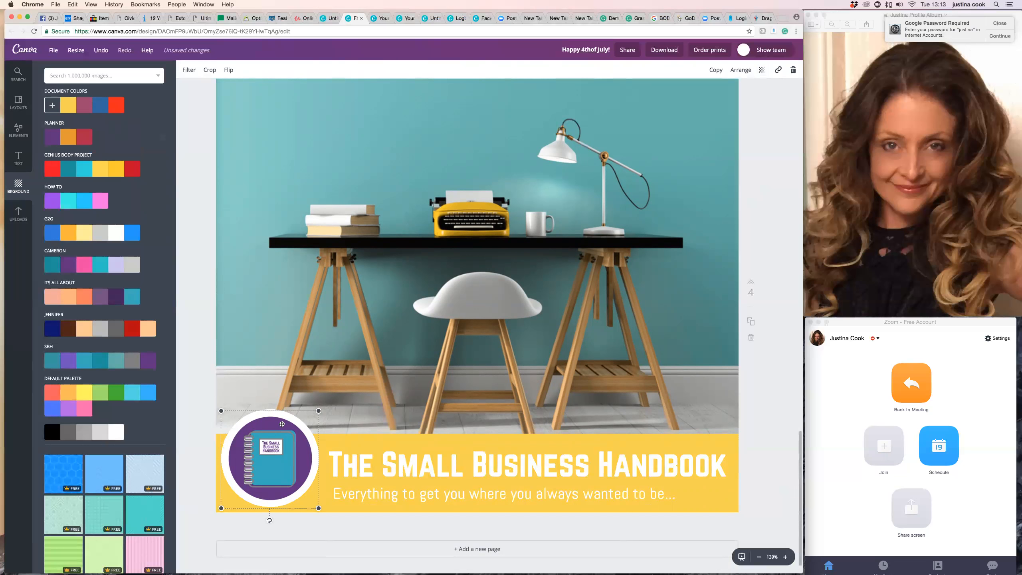
pyautogui.click(268, 411)
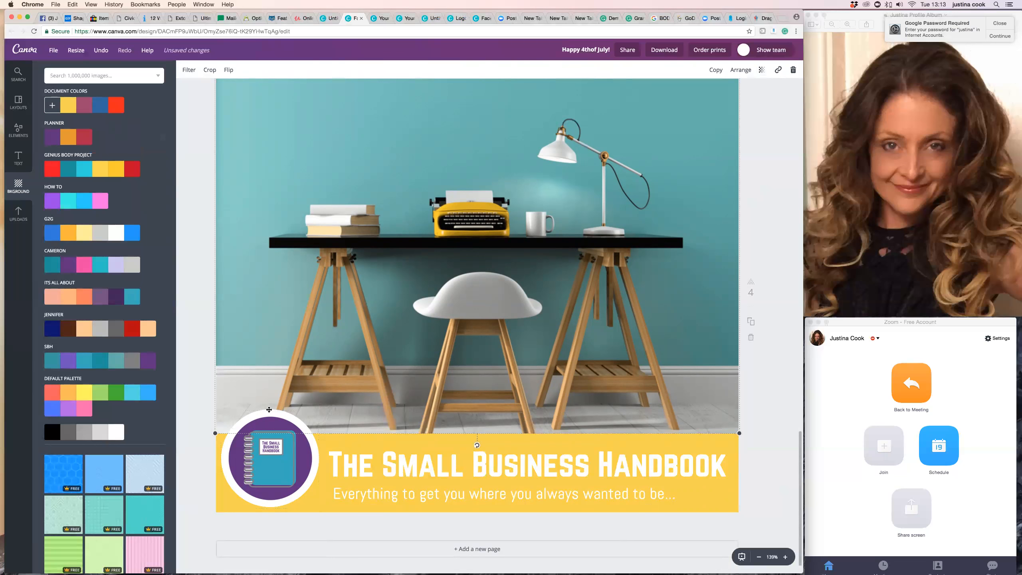
pyautogui.click(269, 412)
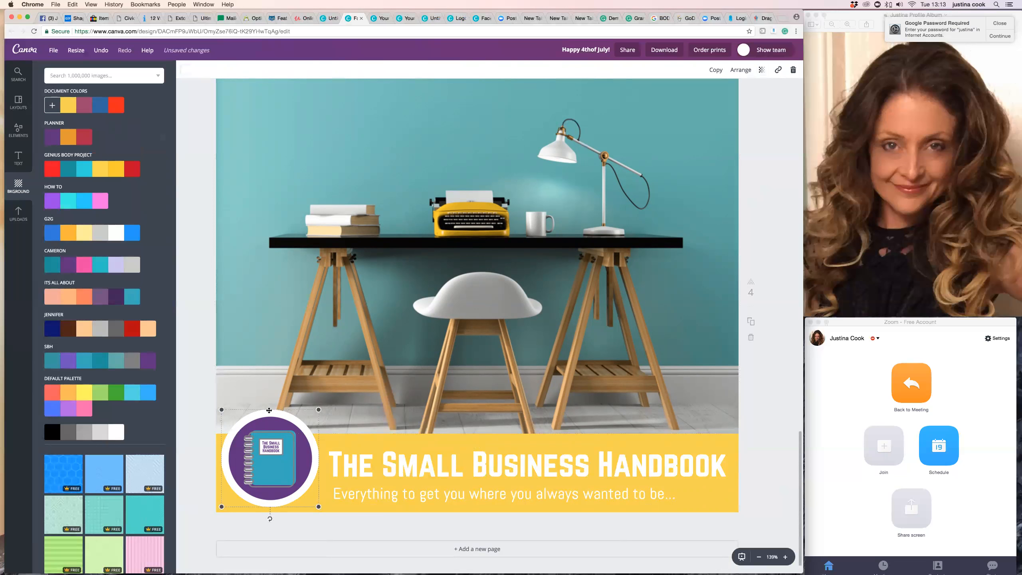
pyautogui.press('Escape')
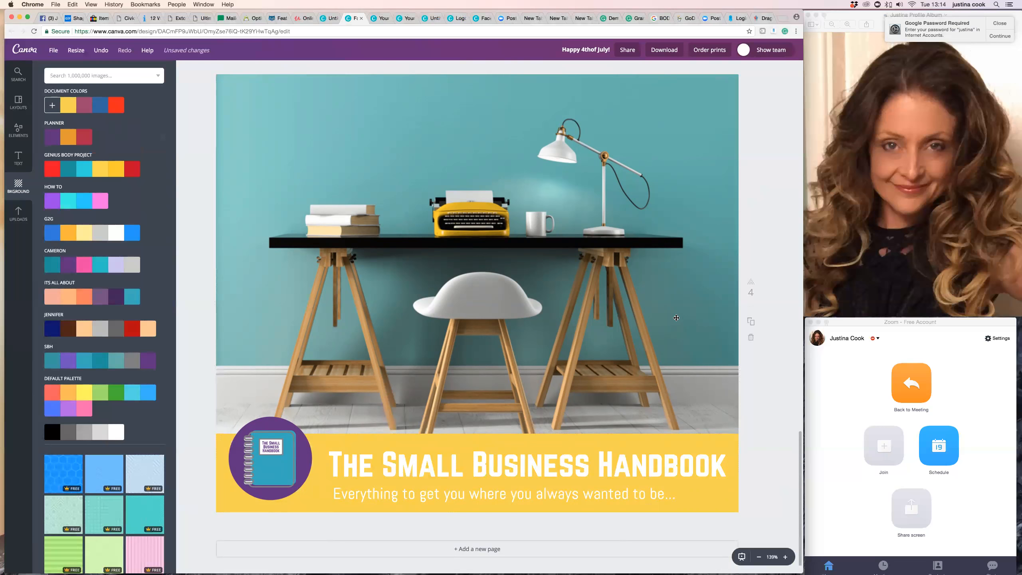
# Nudge the subheading on page 2 slightly to the left so it lines up with the title.
pyautogui.scroll(-1, 676, 317)
pyautogui.scroll(10, 676, 318)
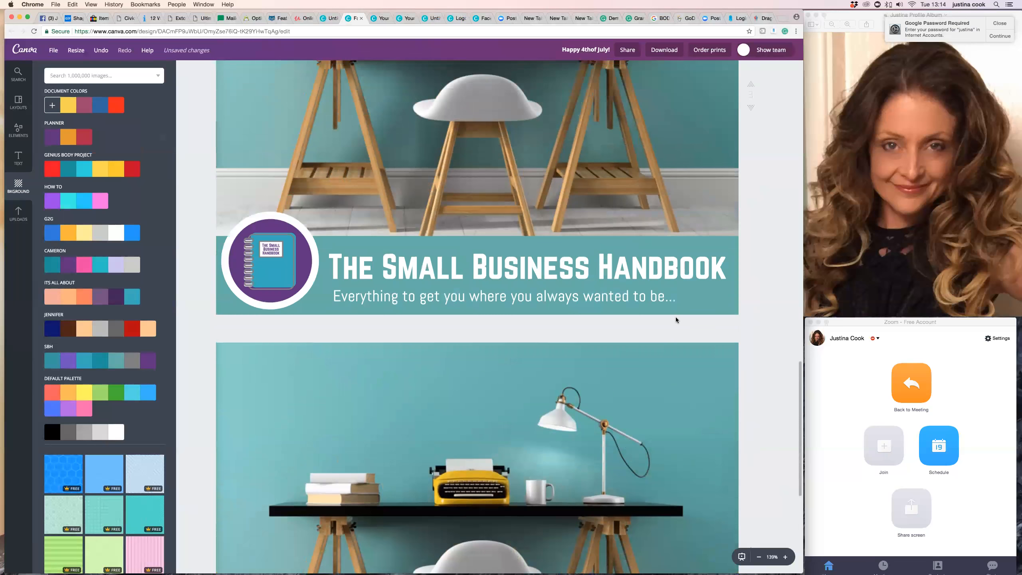
pyautogui.scroll(5, 677, 318)
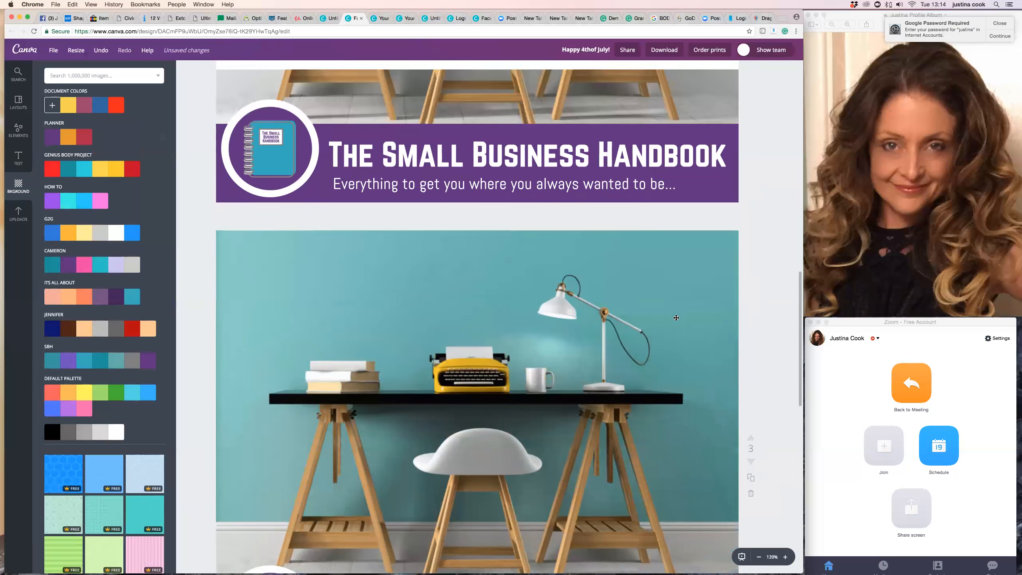
pyautogui.scroll(4, 677, 318)
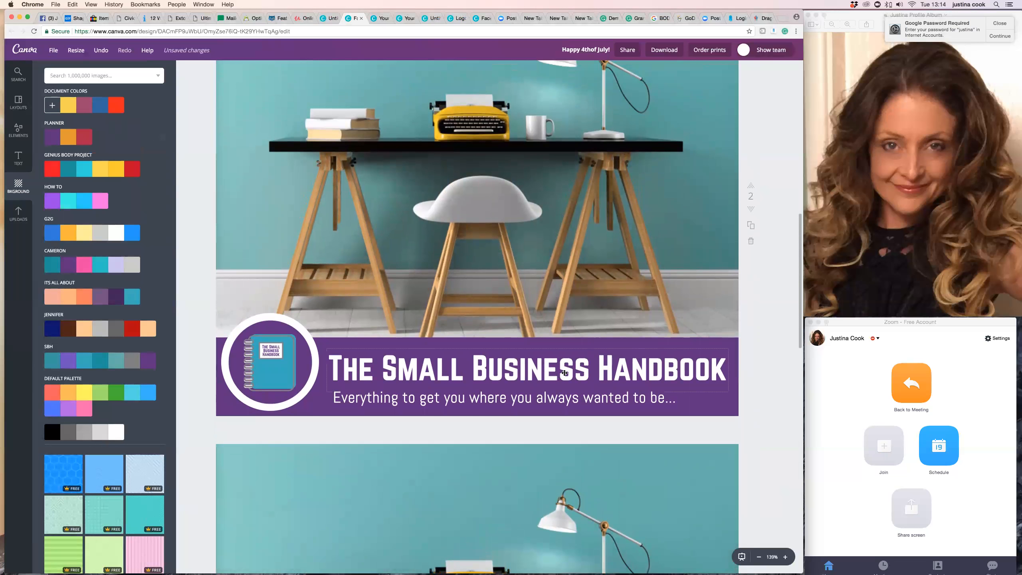
pyautogui.scroll(1, 565, 372)
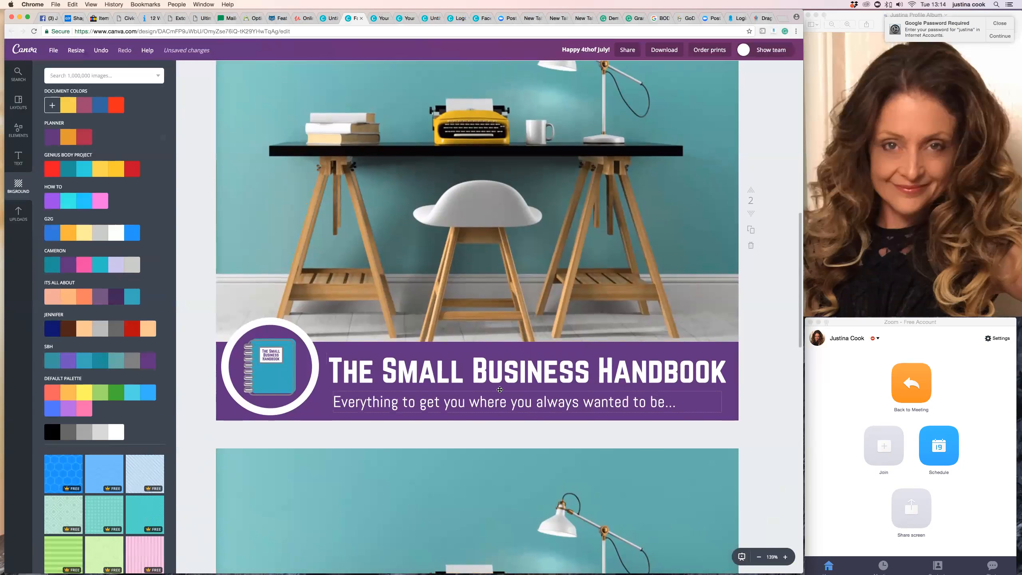
pyautogui.click(333, 402)
pyautogui.moveTo(331, 401); pyautogui.dragTo(330, 401)
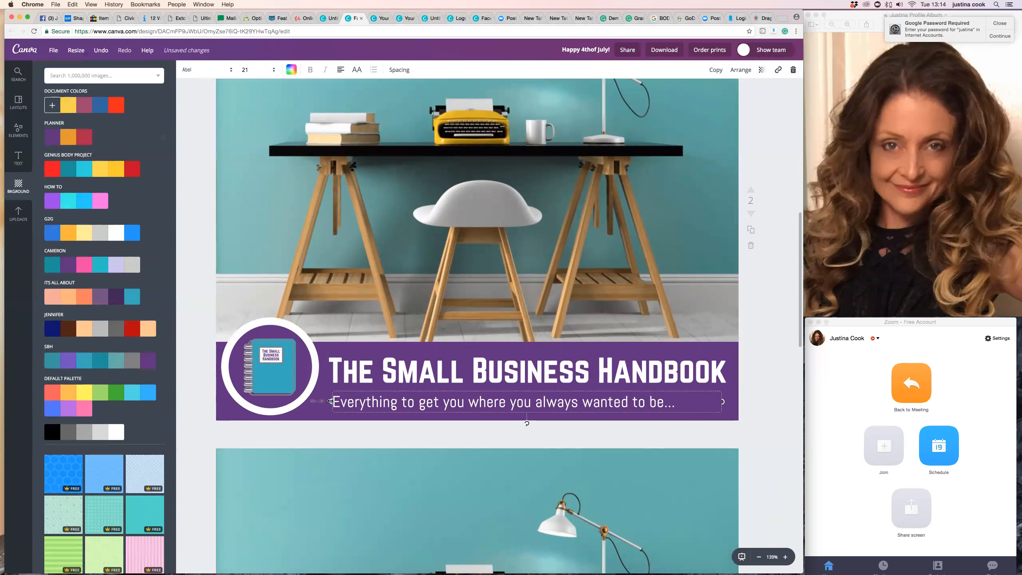
pyautogui.click(759, 409)
pyautogui.scroll(3, 759, 408)
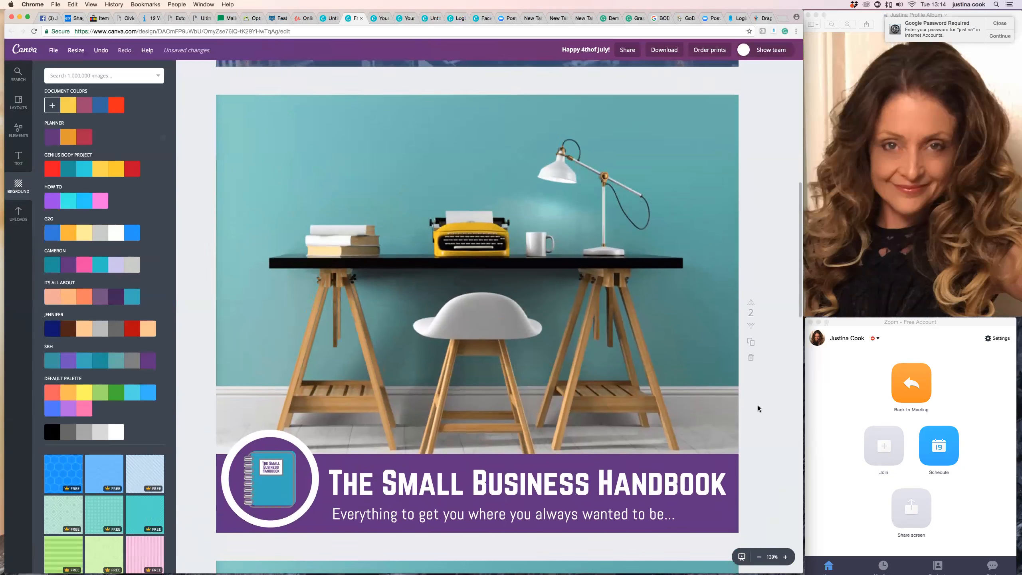
pyautogui.scroll(-5, 759, 409)
pyautogui.scroll(-4, 759, 409)
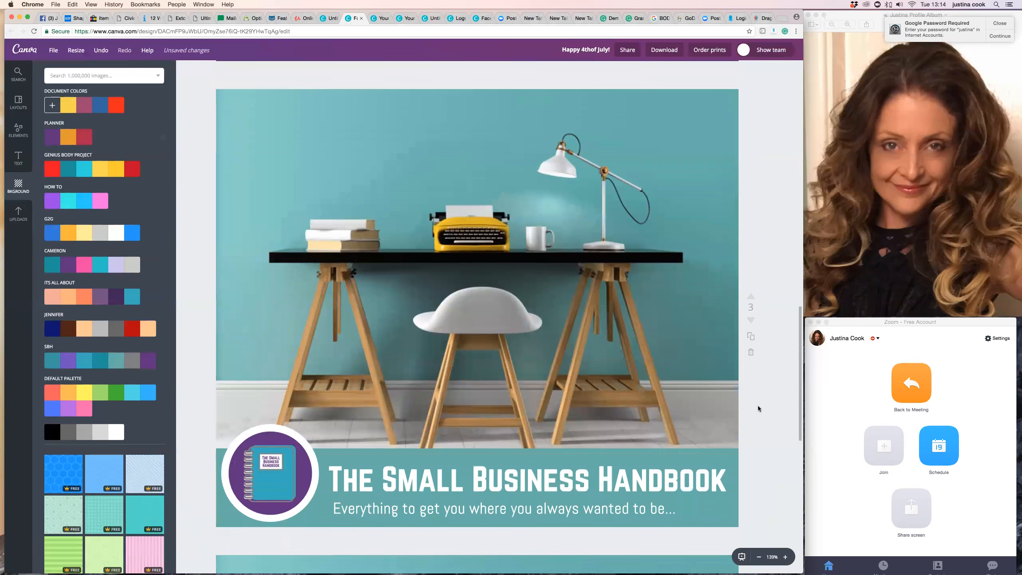
pyautogui.scroll(-8, 758, 409)
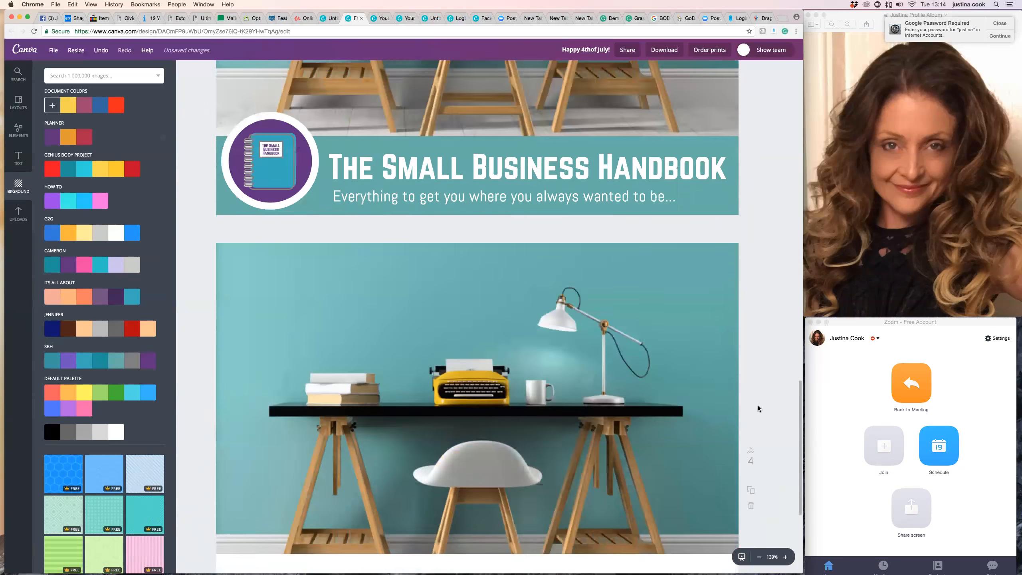
pyautogui.scroll(20, 759, 409)
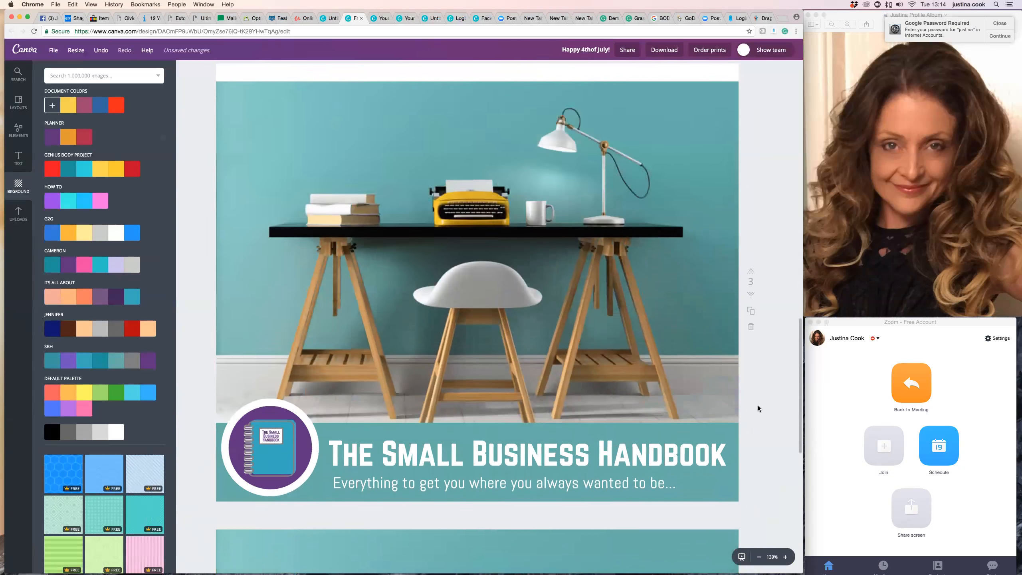
# Review the download options with the export limited to page 3, including the available file types, then close them without downloading.
pyautogui.scroll(3, 759, 409)
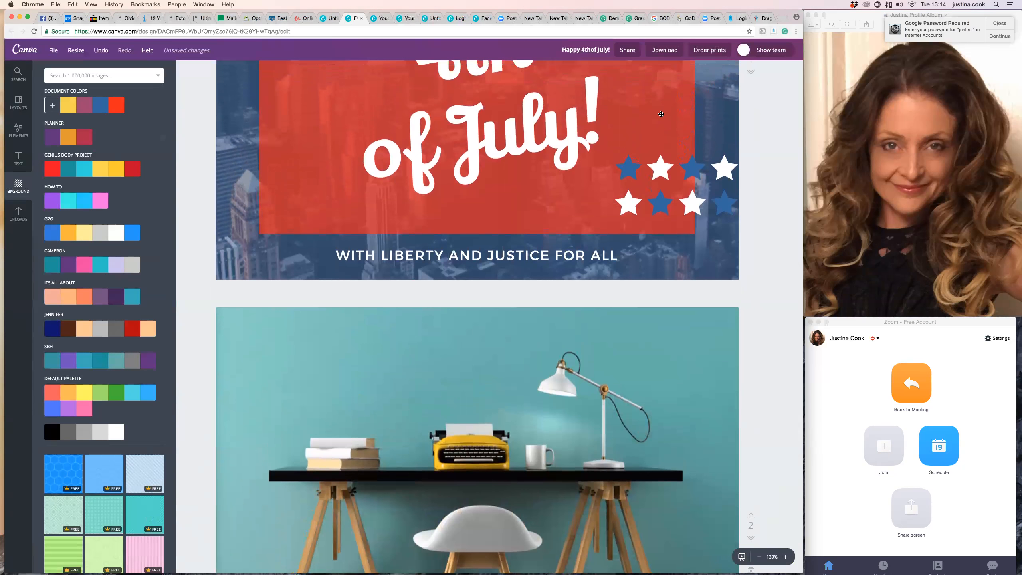
pyautogui.click(665, 51)
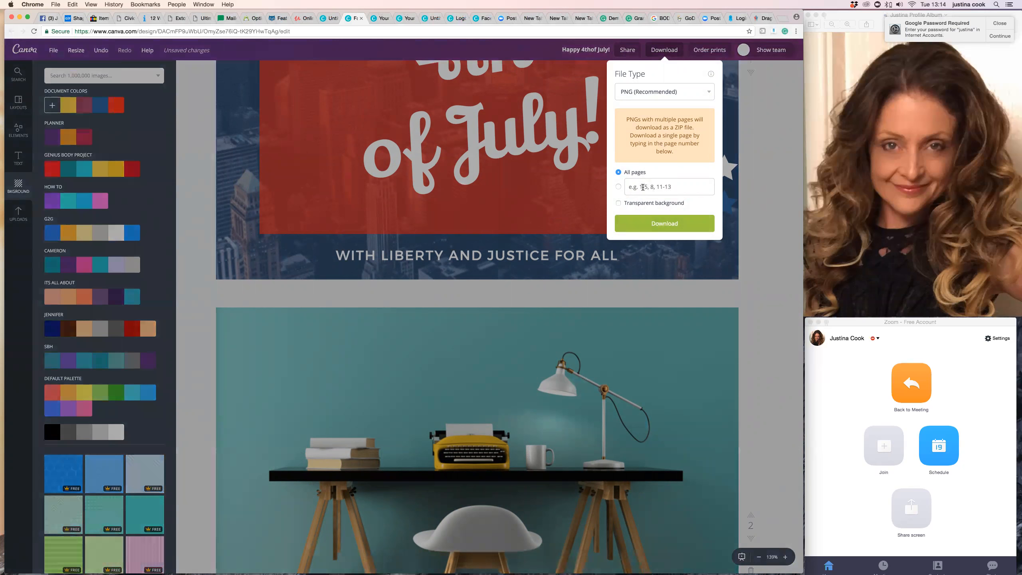
pyautogui.click(644, 187)
pyautogui.write('3')
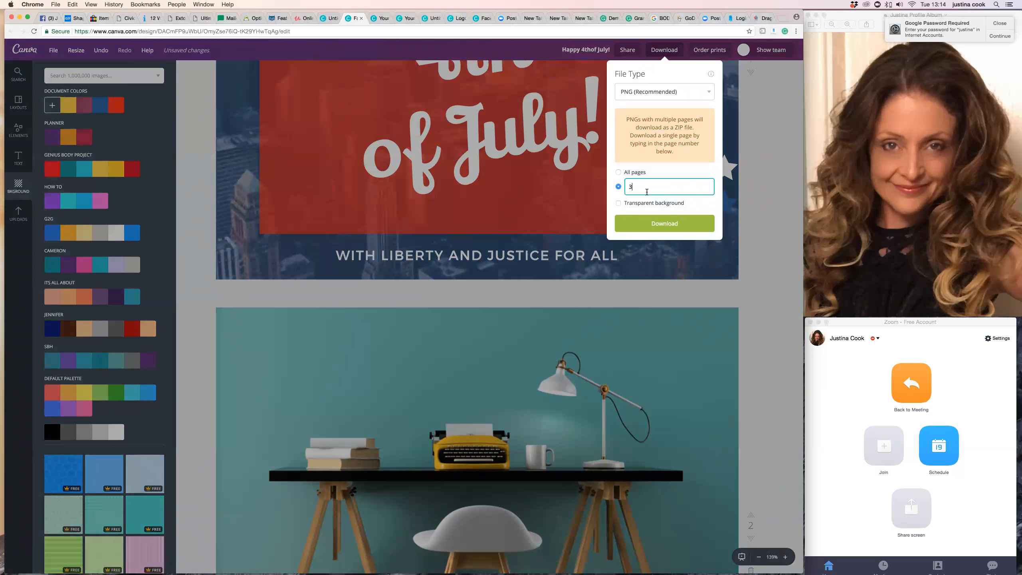
pyautogui.click(701, 96)
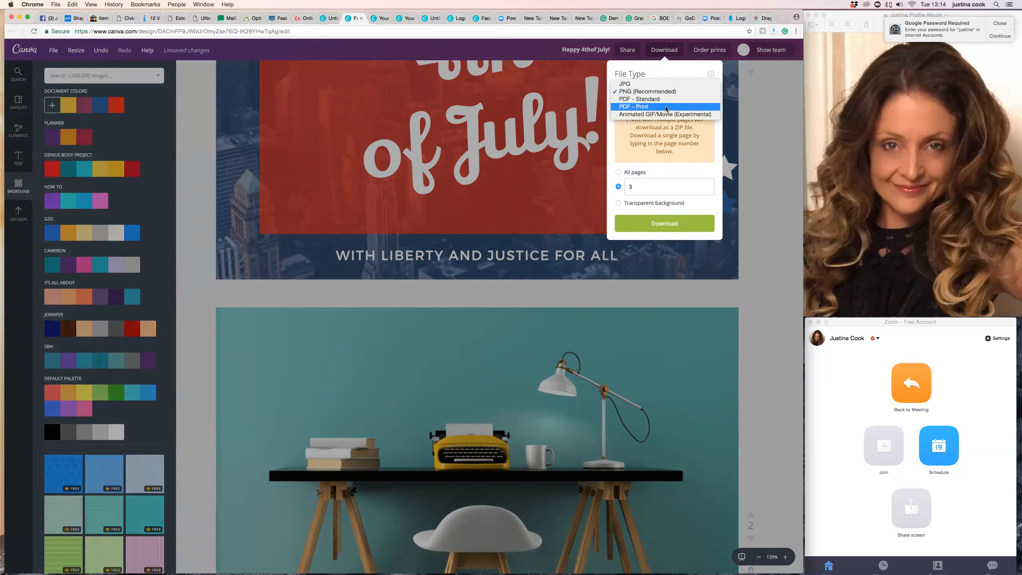
pyautogui.click(766, 320)
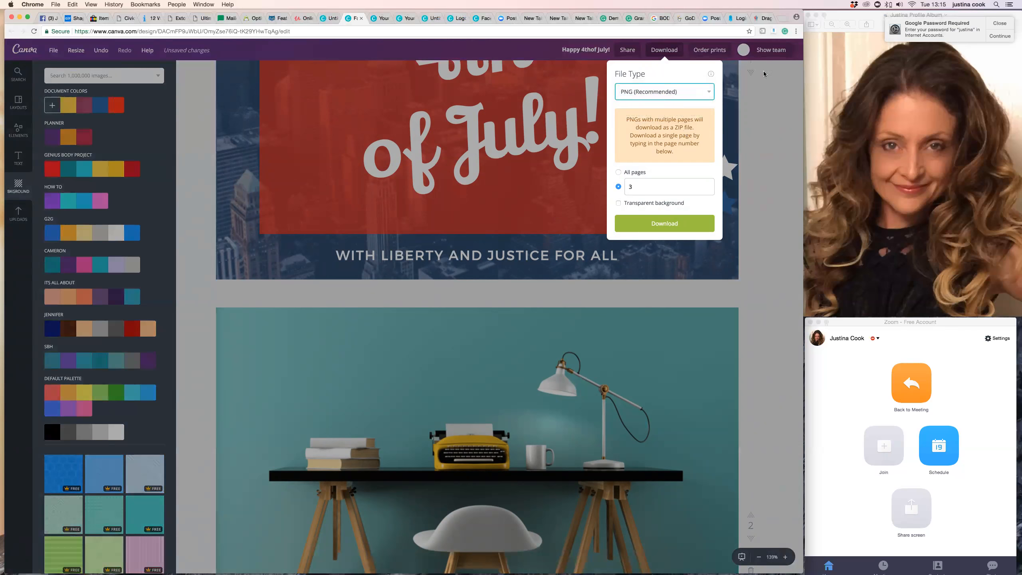
pyautogui.click(765, 85)
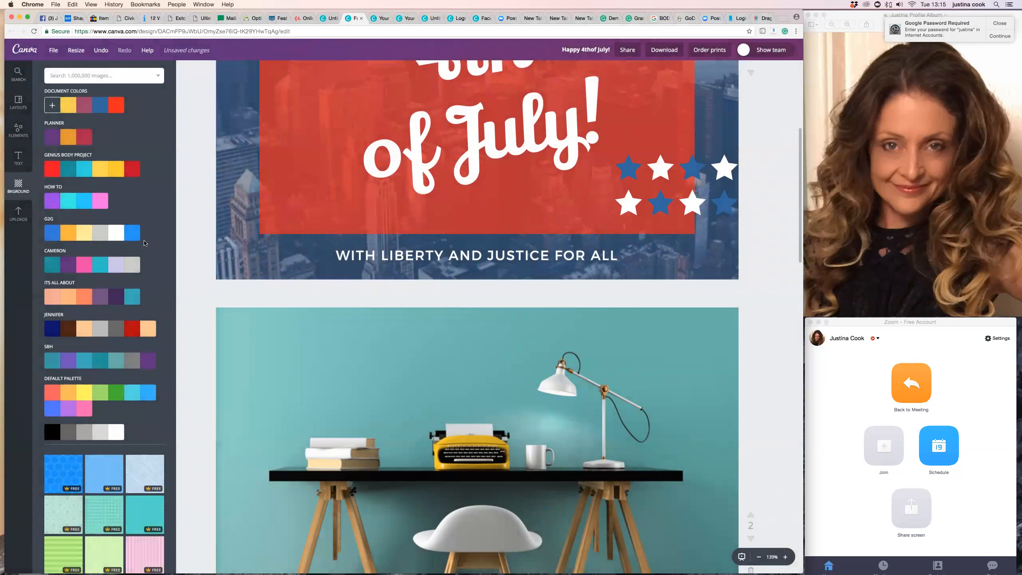
# Search the image library for "office".
pyautogui.click(97, 75)
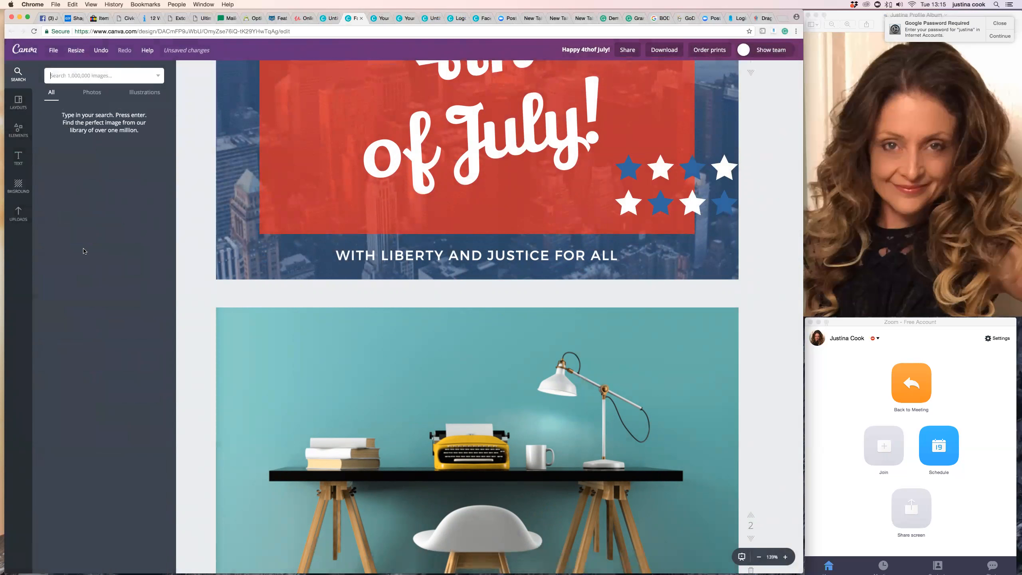
pyautogui.write('office')
pyautogui.press('Return')
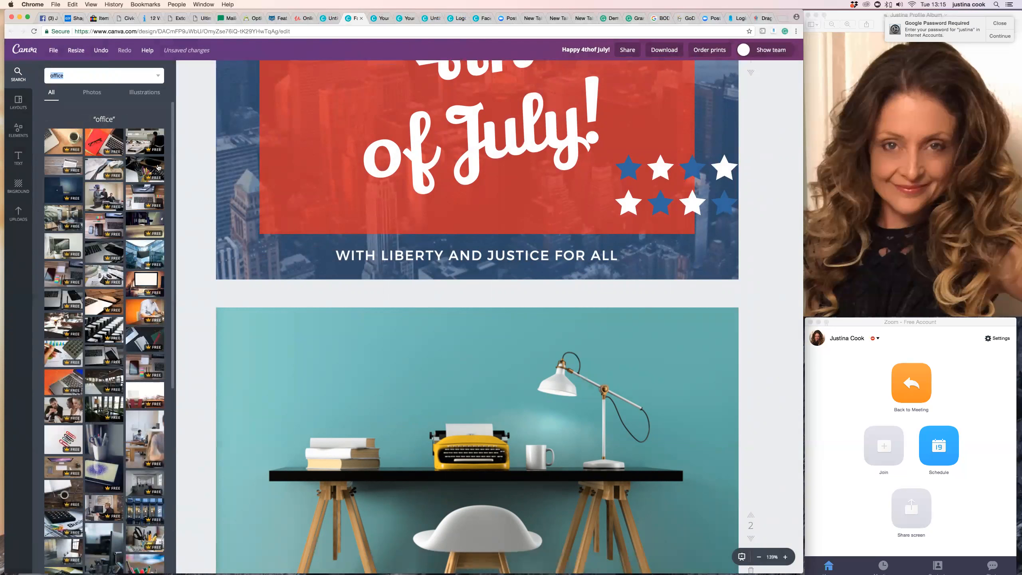
# Delete the teal desk photo from page 2.
pyautogui.scroll(-3, 368, 318)
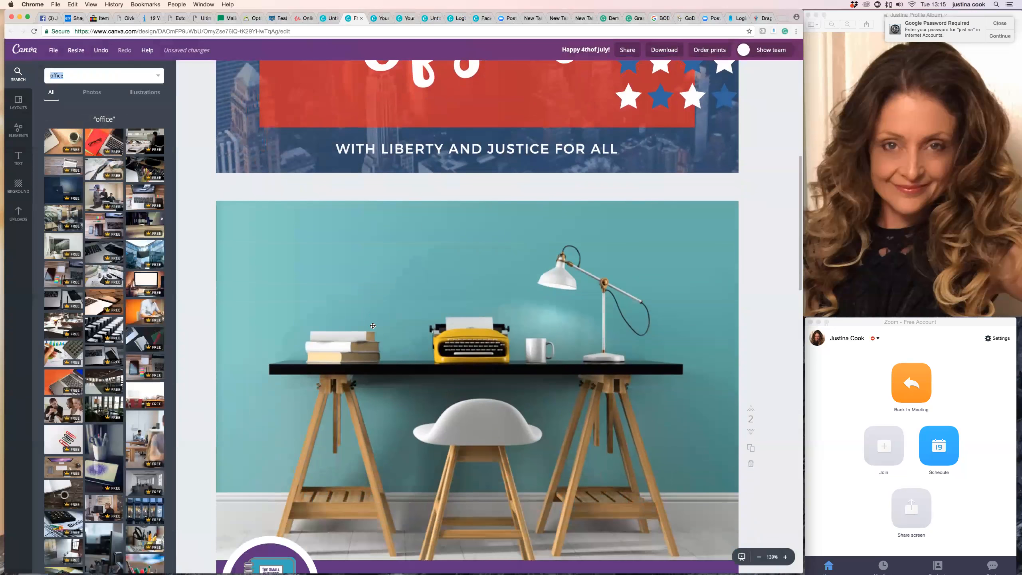
pyautogui.click(262, 233)
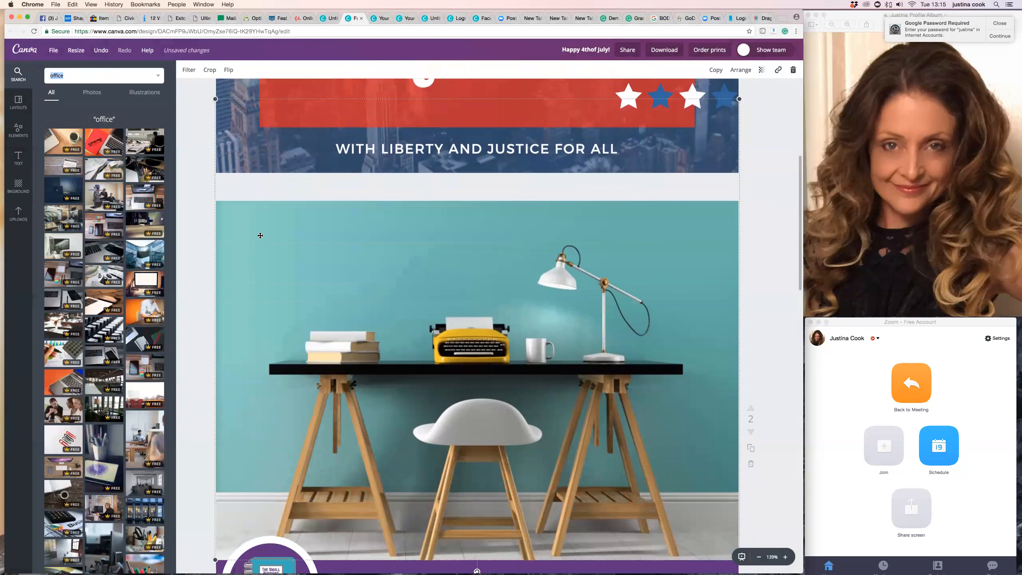
pyautogui.press('BackSpace')
pyautogui.click(794, 70)
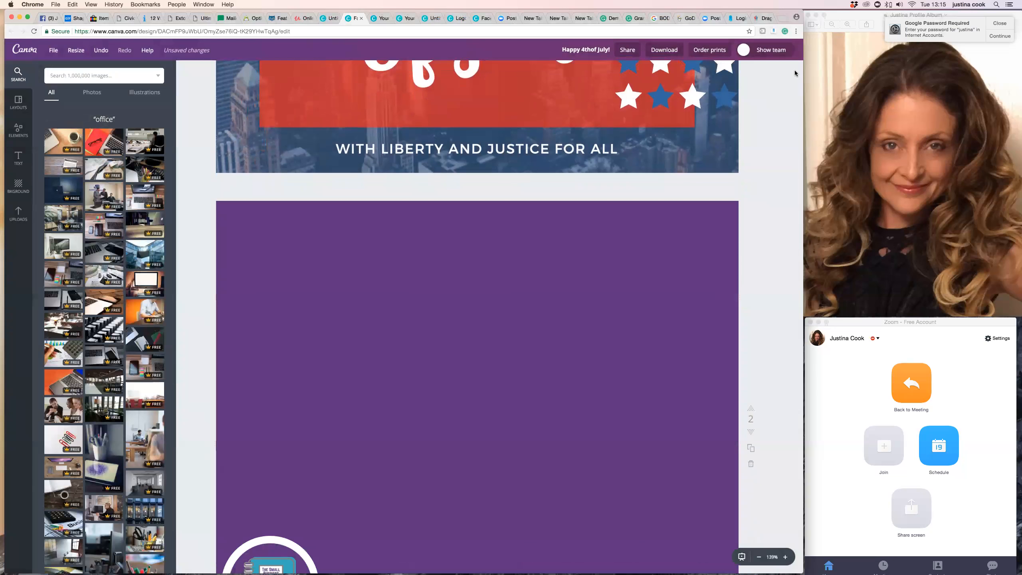
pyautogui.scroll(-4, 723, 189)
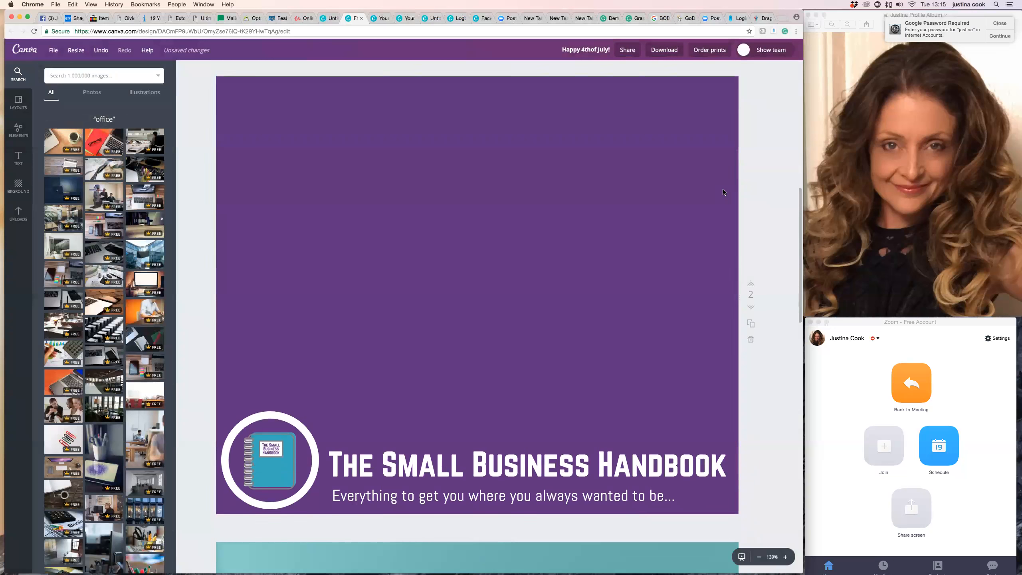
pyautogui.scroll(5, 722, 189)
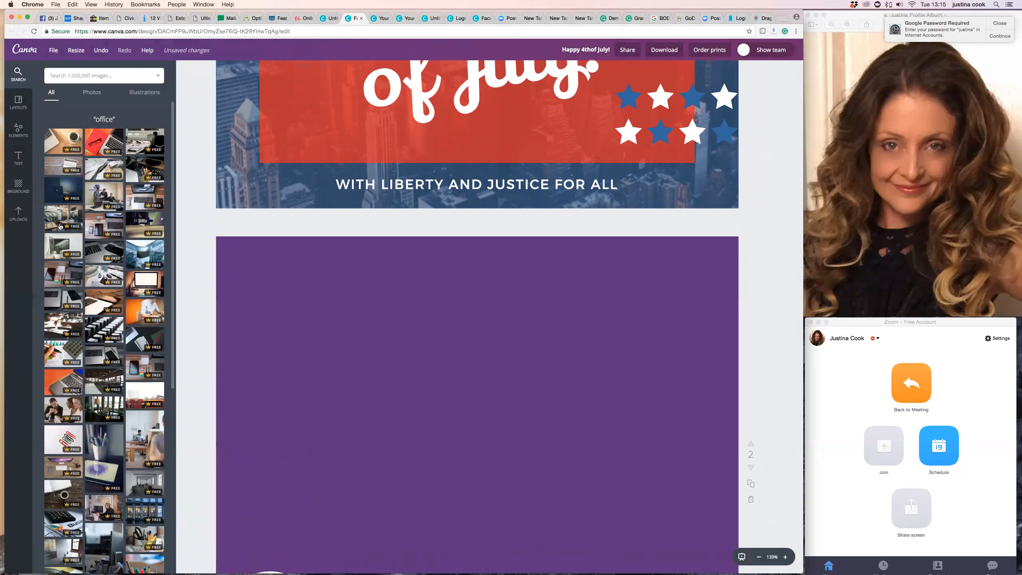
# Add the office photo with two monitors and a potted plant to page 2 and enlarge it to fill the area above the banner.
pyautogui.click(70, 245)
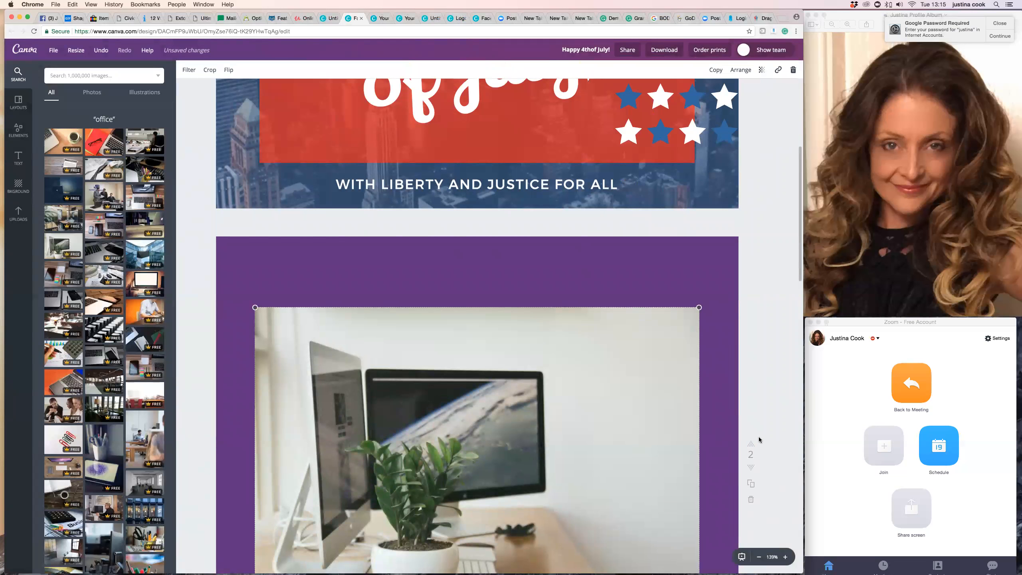
pyautogui.moveTo(654, 388); pyautogui.dragTo(614, 345)
pyautogui.moveTo(660, 533); pyautogui.dragTo(757, 566)
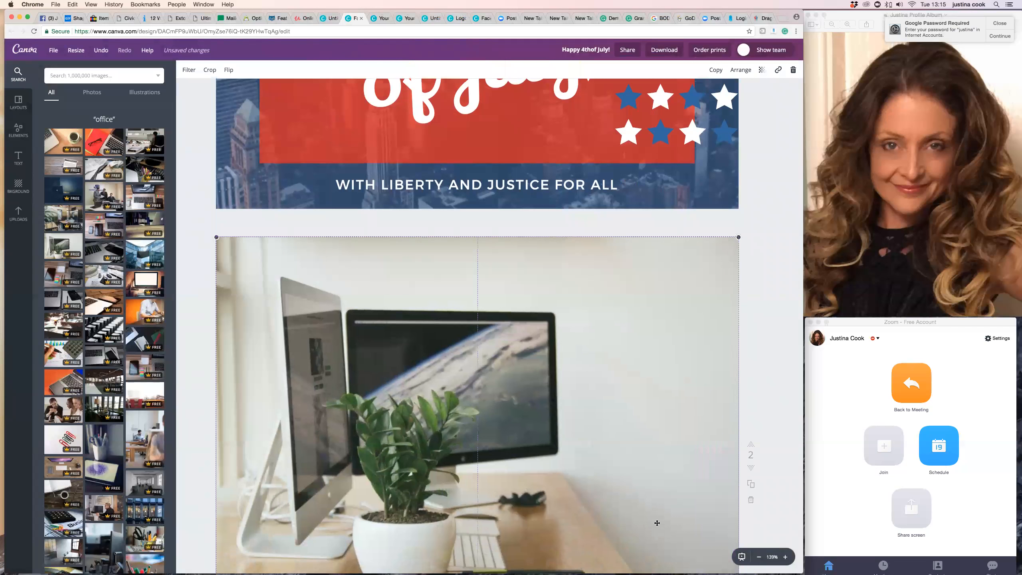
pyautogui.scroll(-5, 656, 522)
pyautogui.scroll(-2, 658, 523)
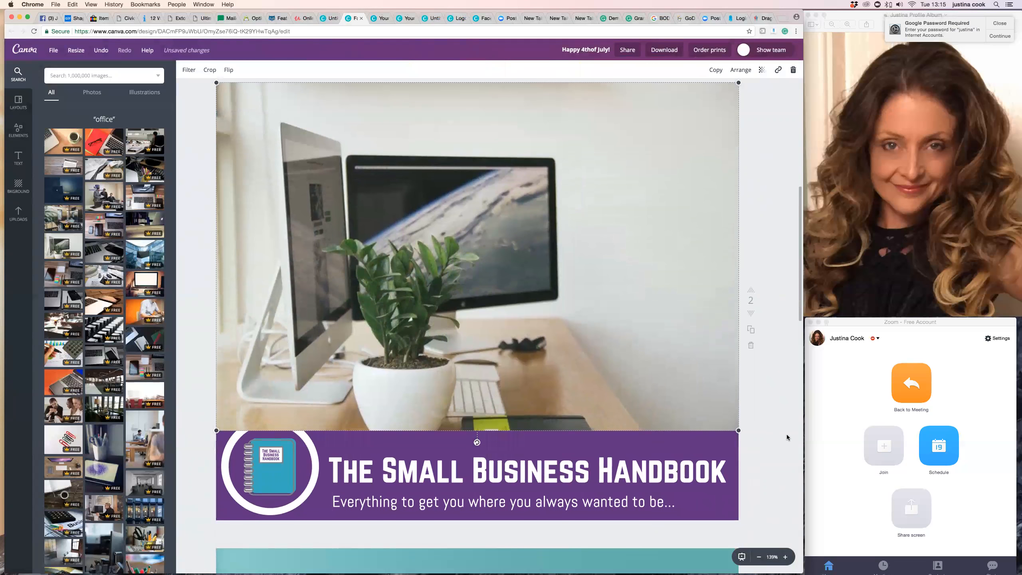
pyautogui.click(785, 465)
pyautogui.scroll(3, 761, 452)
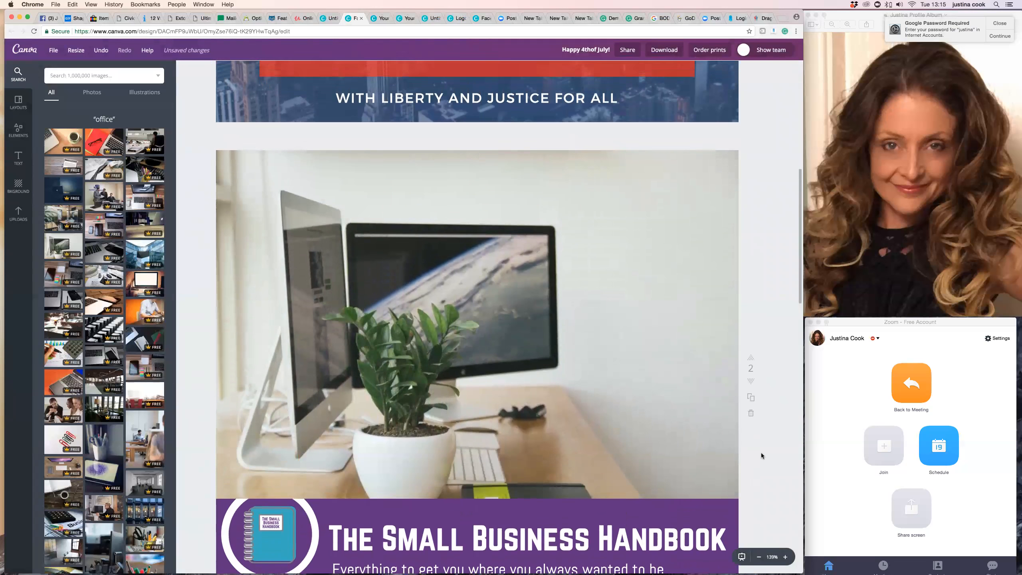
pyautogui.scroll(-2, 761, 452)
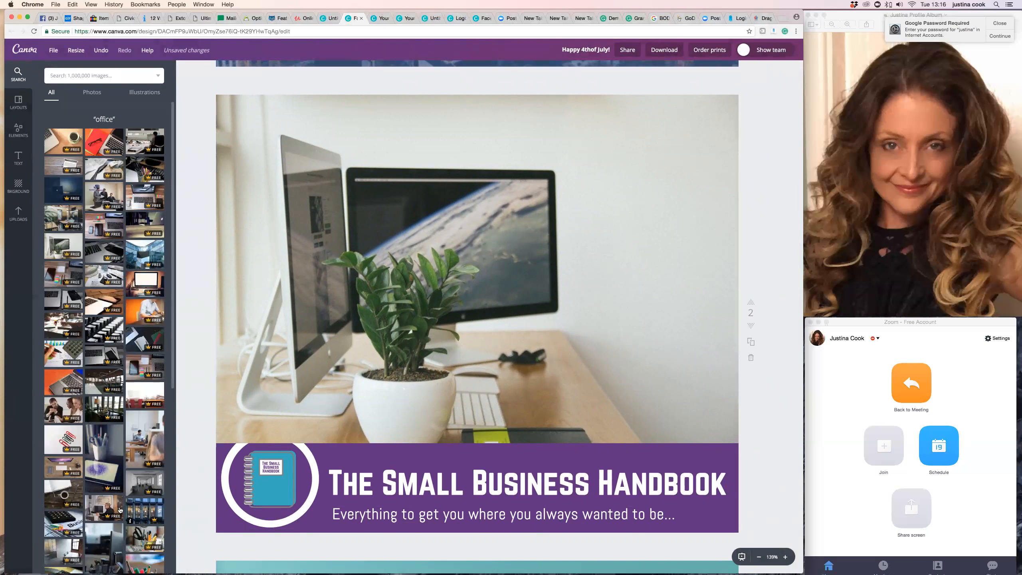
# Send the office photo on page 2 backward so it sits behind the round notebook badge.
pyautogui.scroll(-1, 758, 416)
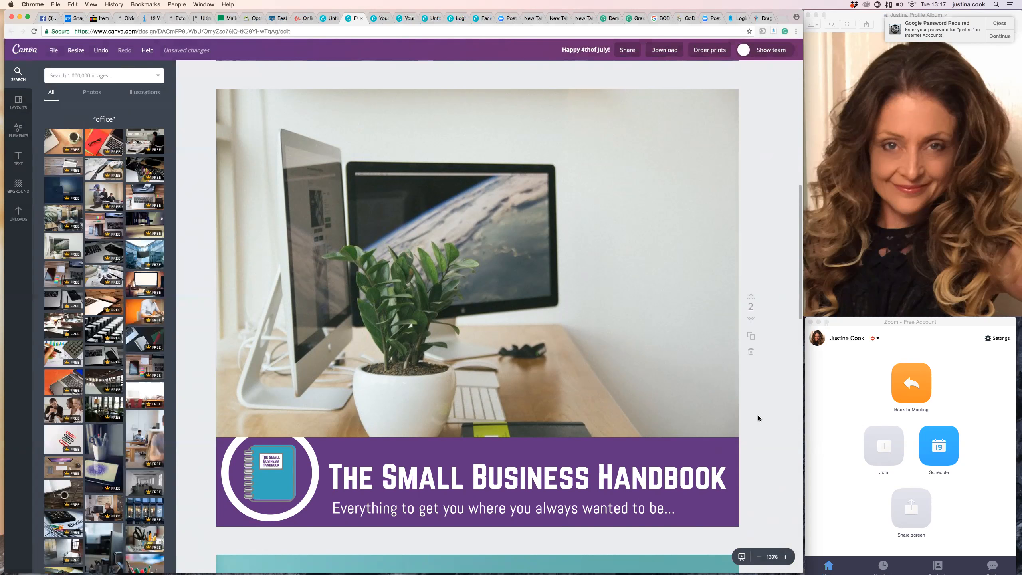
pyautogui.click(662, 374)
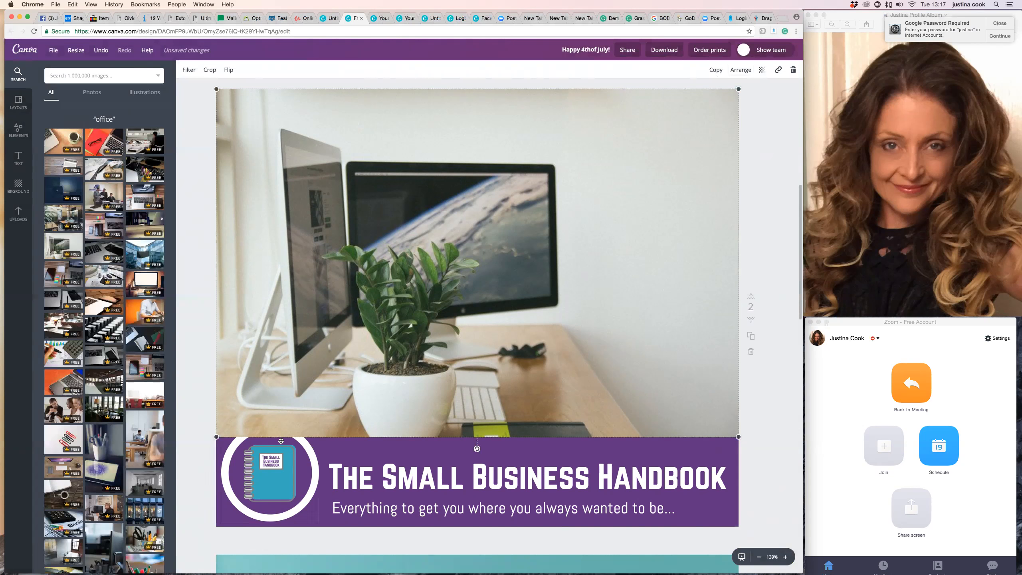
pyautogui.click(739, 72)
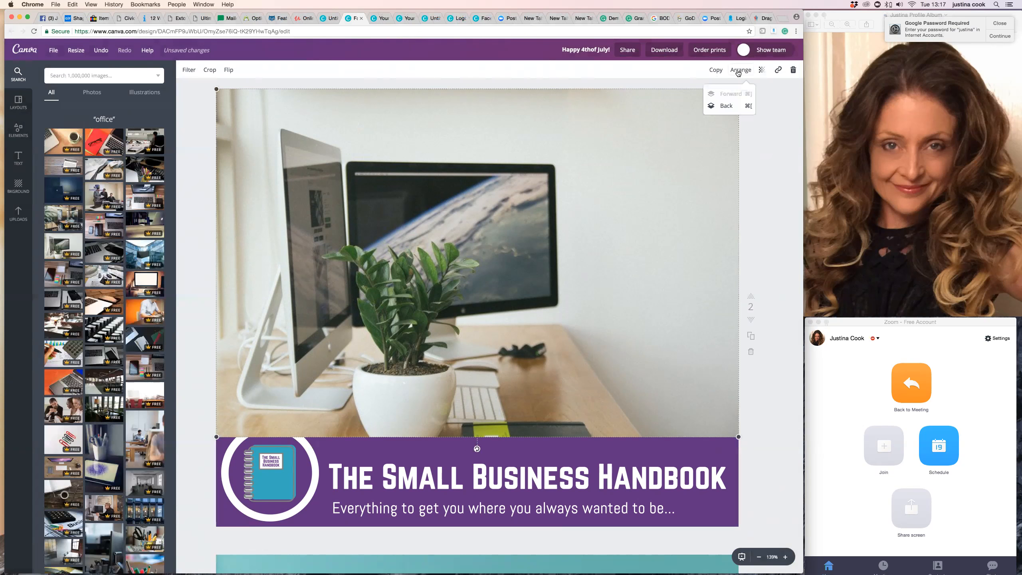
pyautogui.click(728, 106)
pyautogui.click(728, 105)
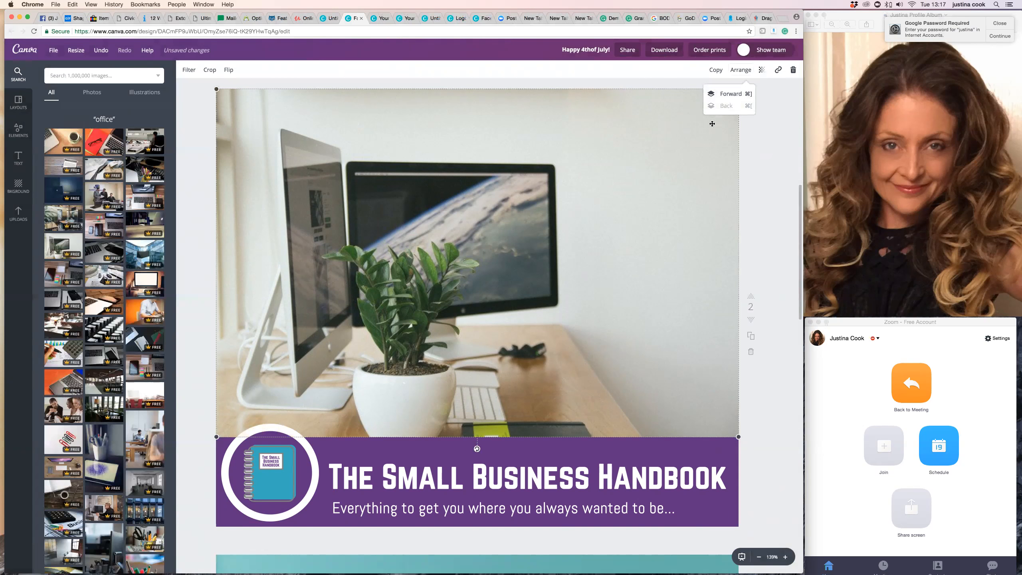
pyautogui.click(772, 418)
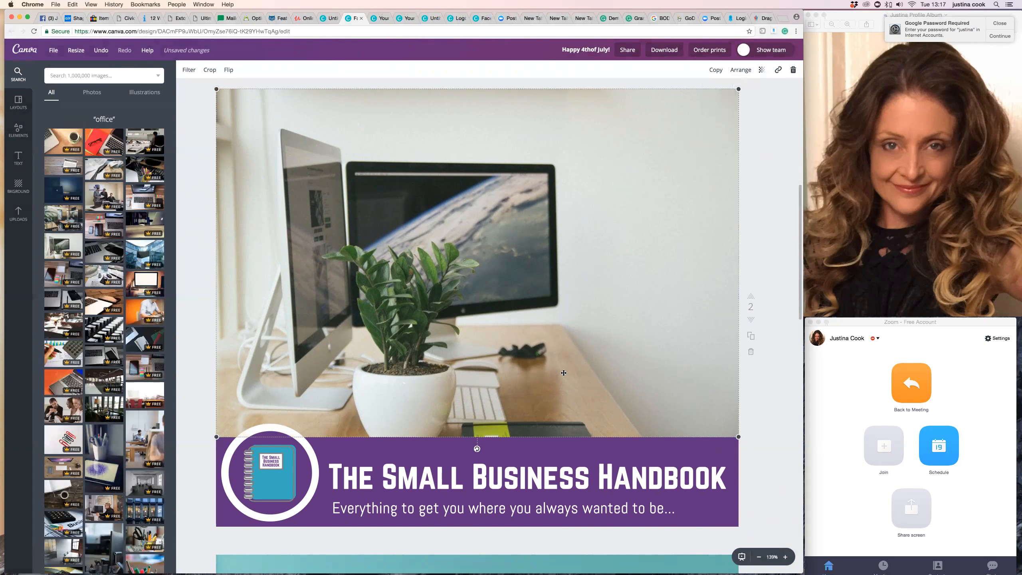
# Move the title and subheading on page 2 slightly upward together within the purple banner.
pyautogui.scroll(-2, 515, 356)
pyautogui.scroll(8, 516, 356)
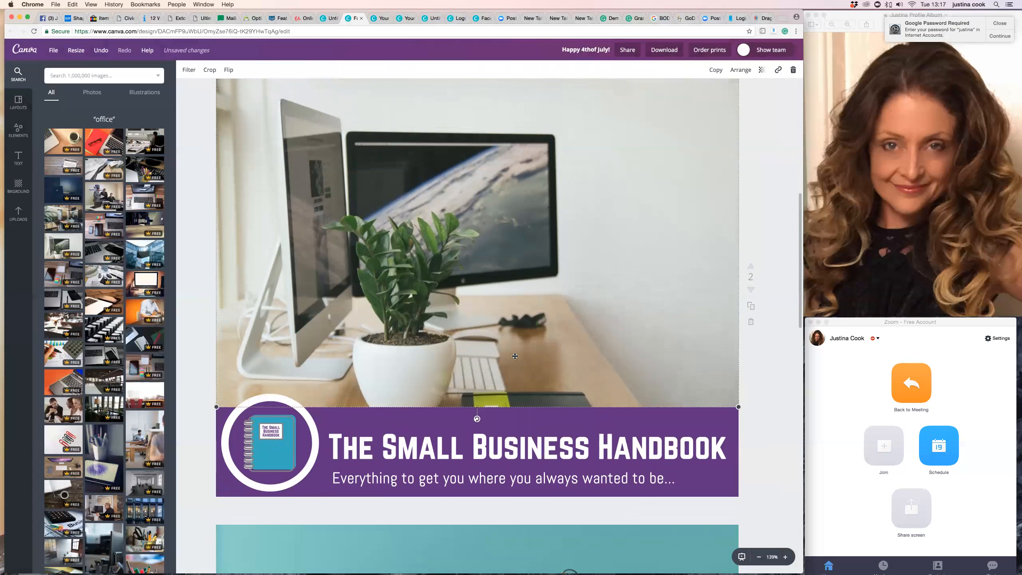
pyautogui.scroll(8, 515, 357)
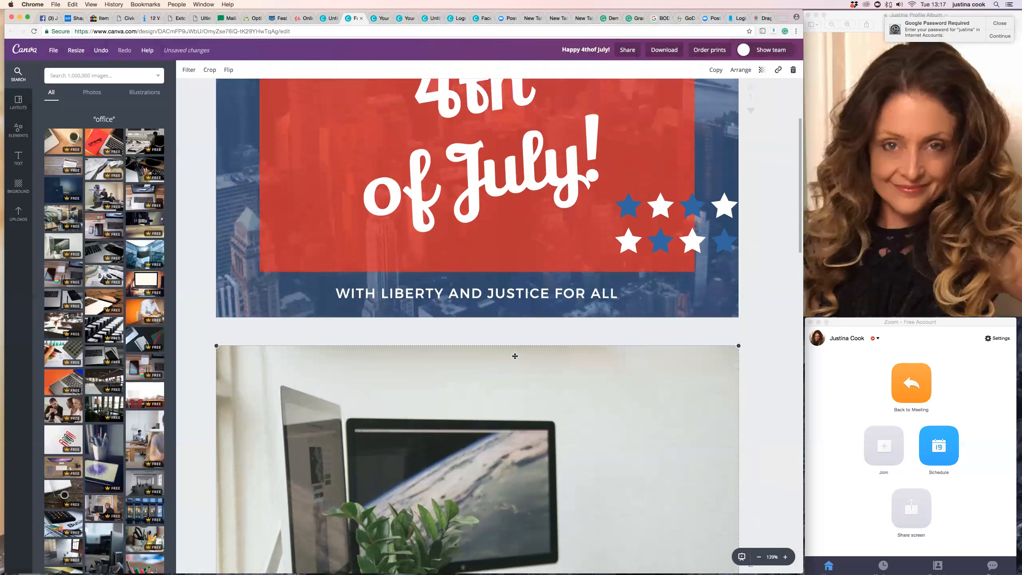
pyautogui.scroll(-11, 516, 356)
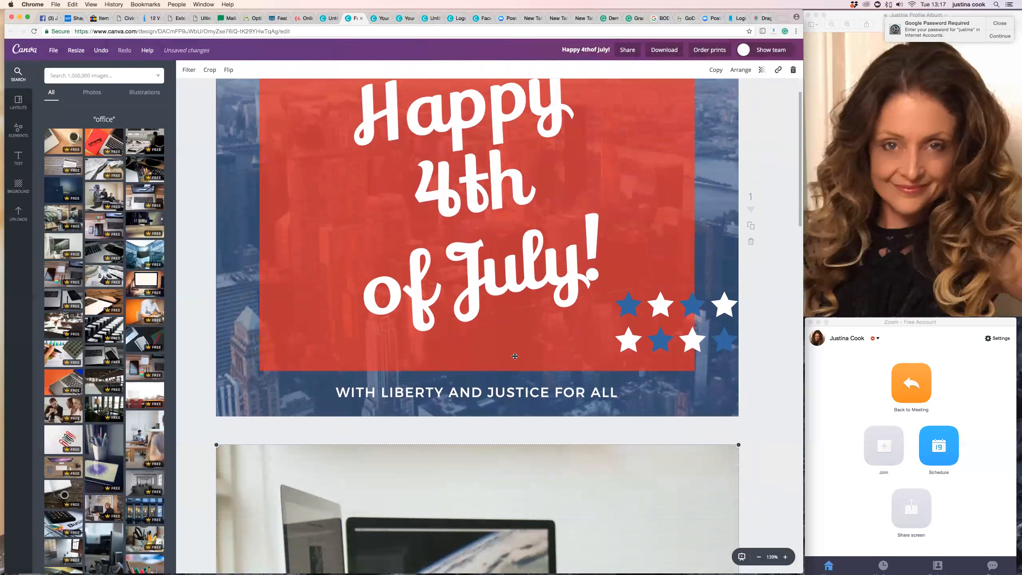
pyautogui.scroll(-6, 515, 357)
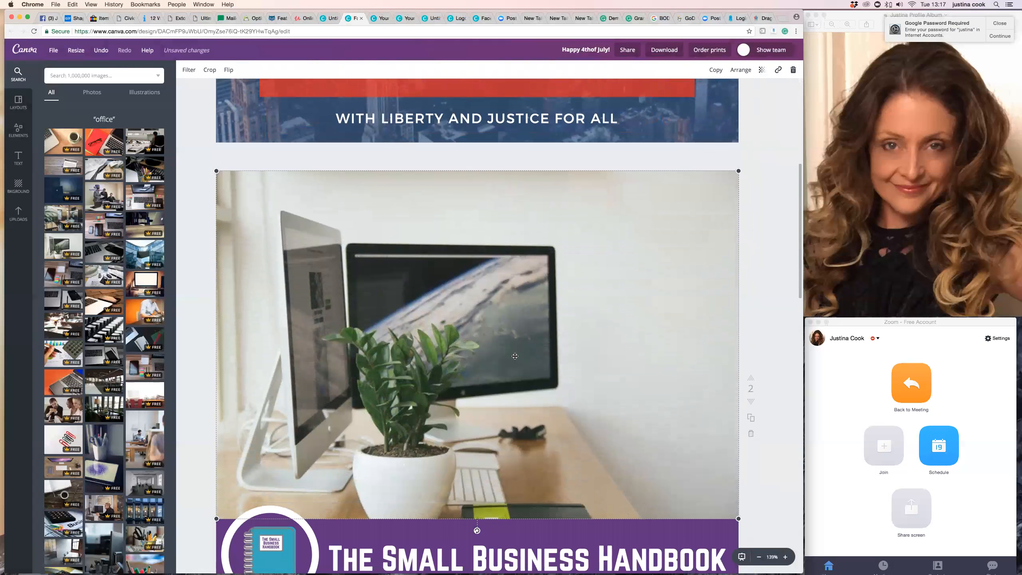
pyautogui.scroll(-1, 515, 357)
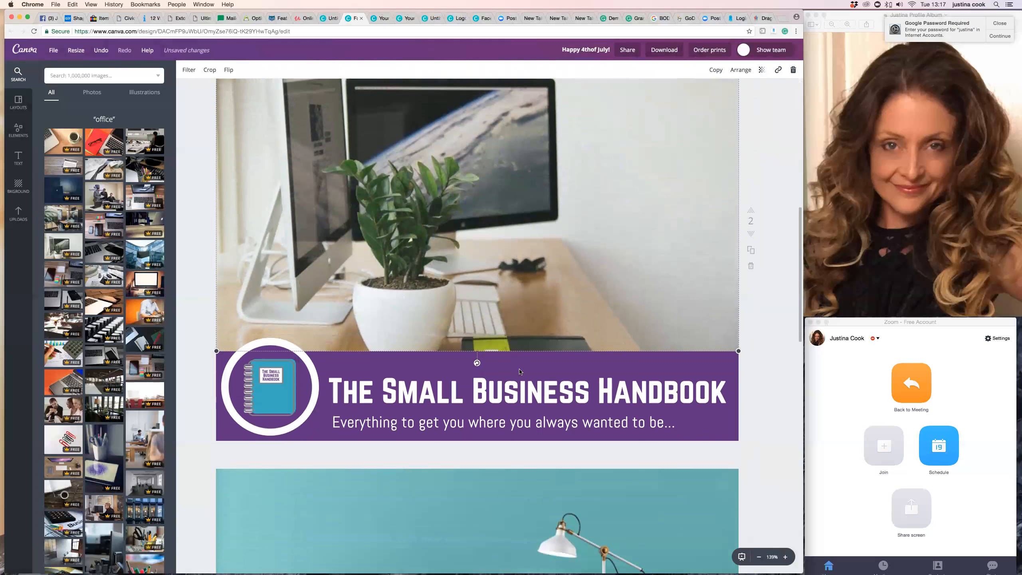
pyautogui.moveTo(512, 396); pyautogui.dragTo(524, 419)
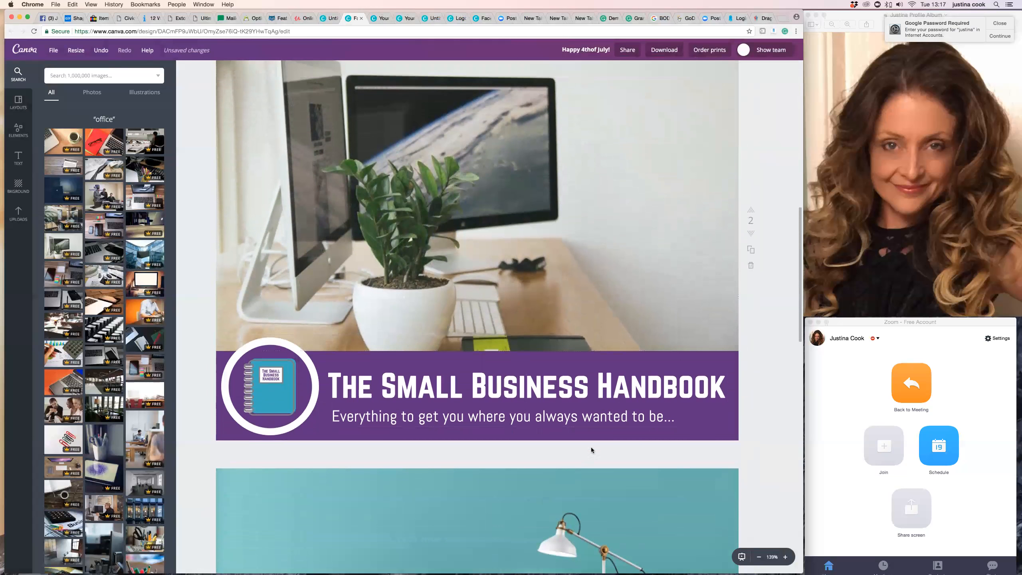
pyautogui.scroll(-4, 600, 461)
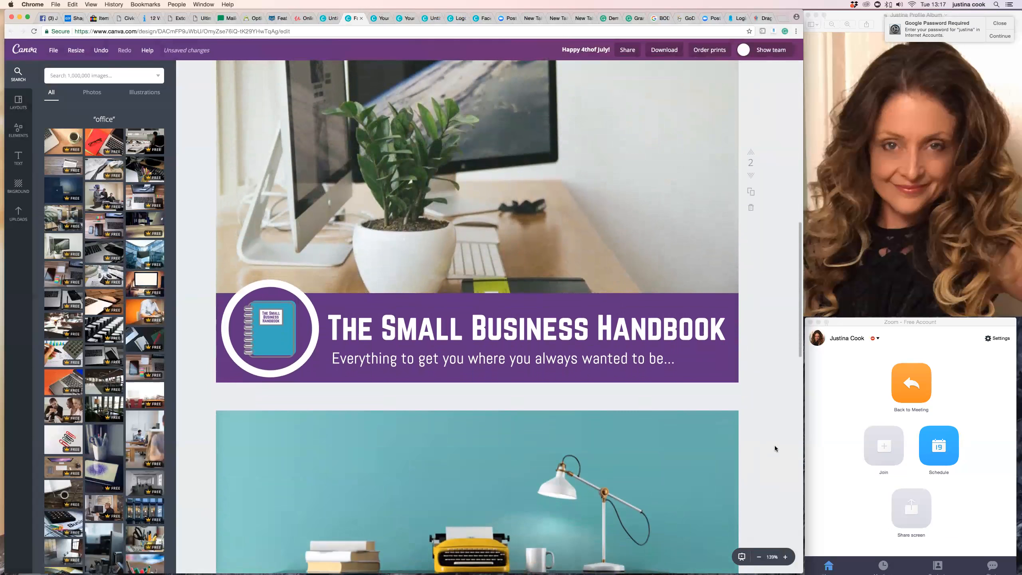
pyautogui.scroll(-8, 765, 444)
pyautogui.scroll(-1, 766, 444)
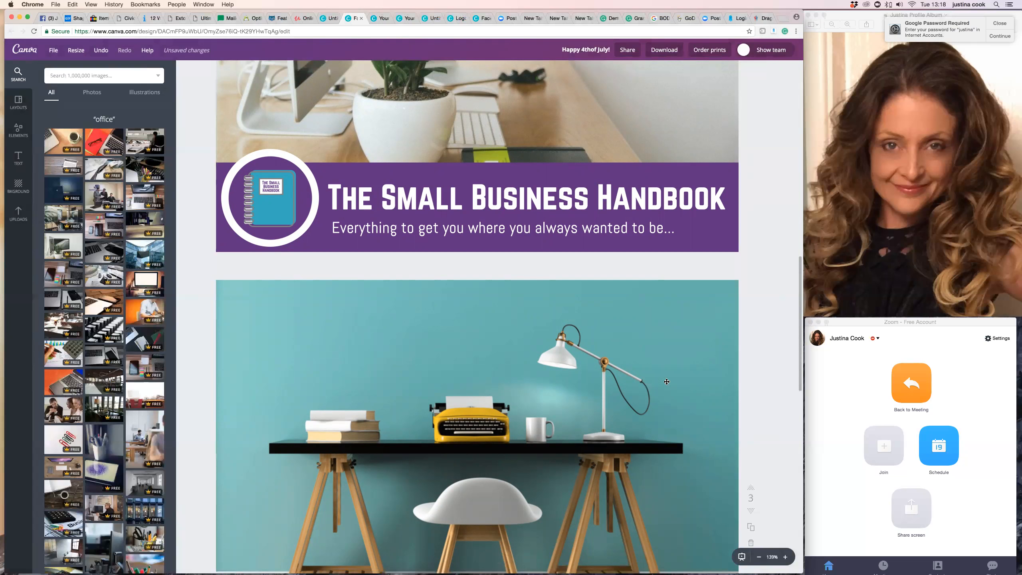
pyautogui.scroll(5, 652, 374)
pyautogui.scroll(3, 636, 364)
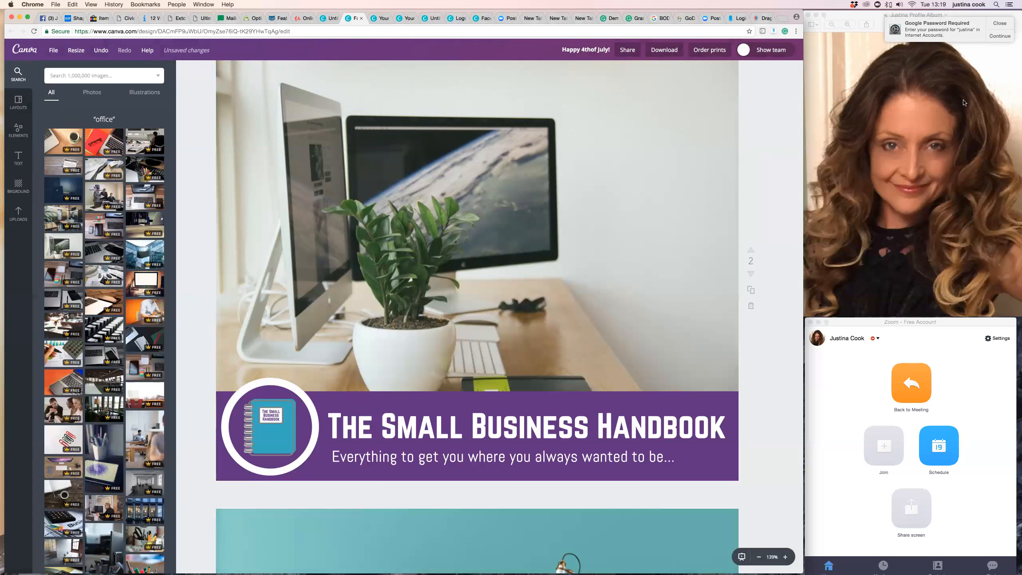
# Search the web for "html-colour-codes-info" in a new browser tab and open the Colors From Image tool on html-color-codes.info.
pyautogui.click(783, 20)
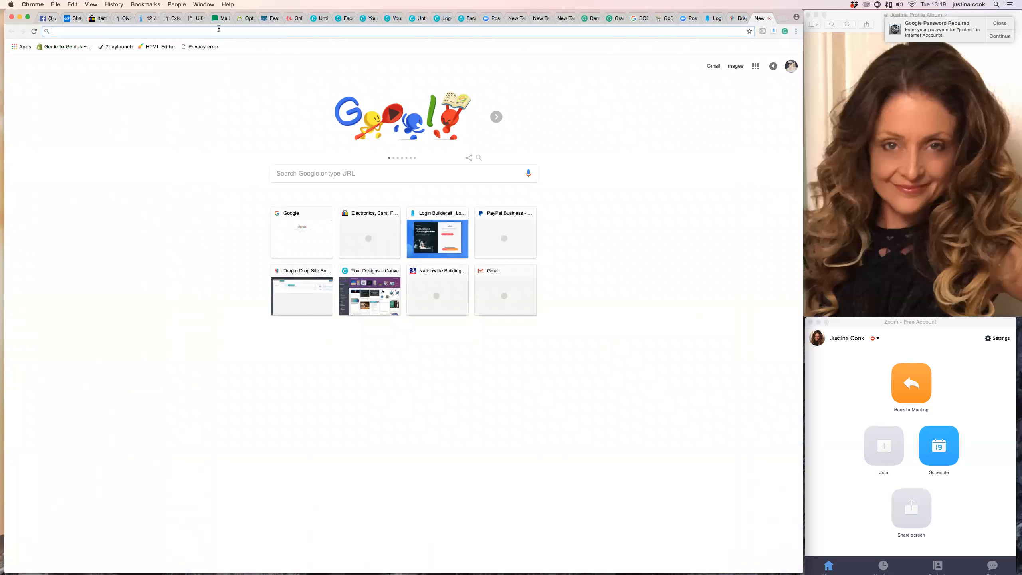
pyautogui.write('ht')
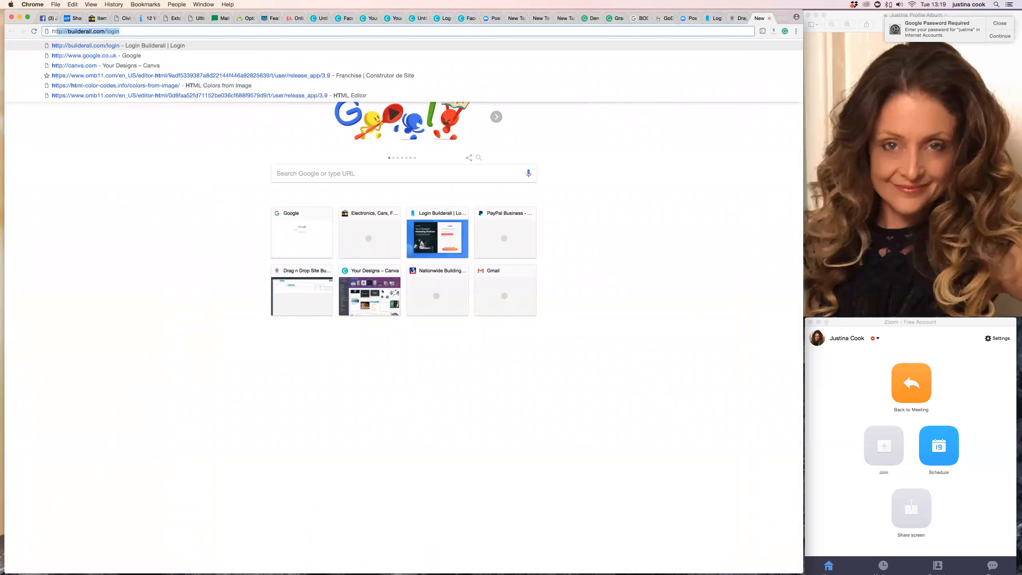
pyautogui.write('ml')
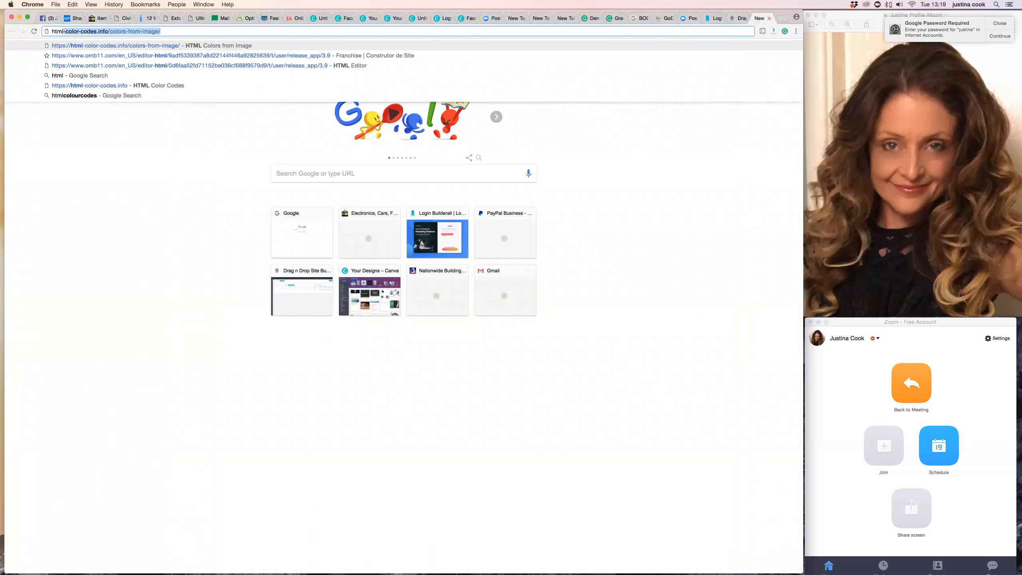
pyautogui.write('-colour')
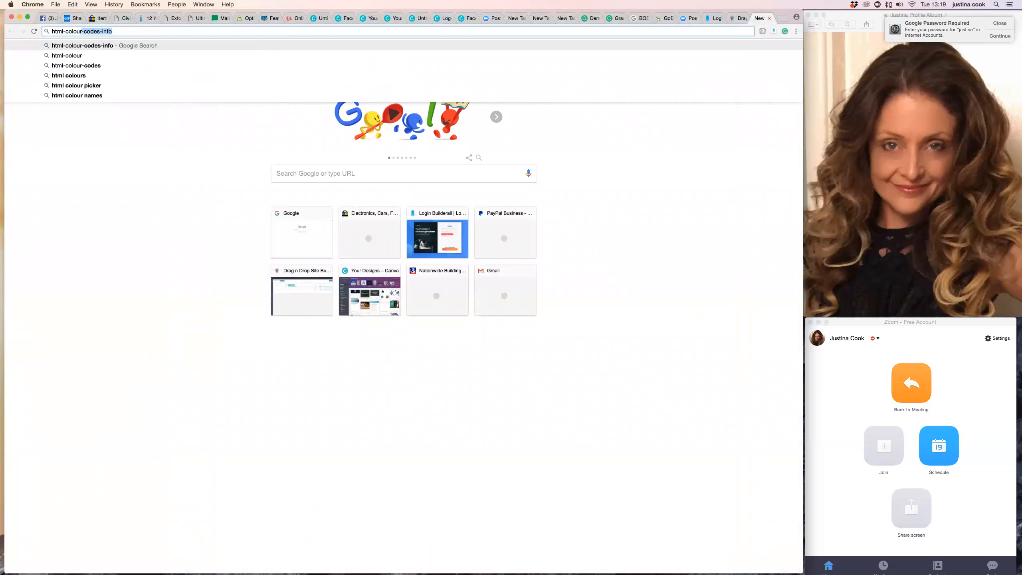
pyautogui.press('Return')
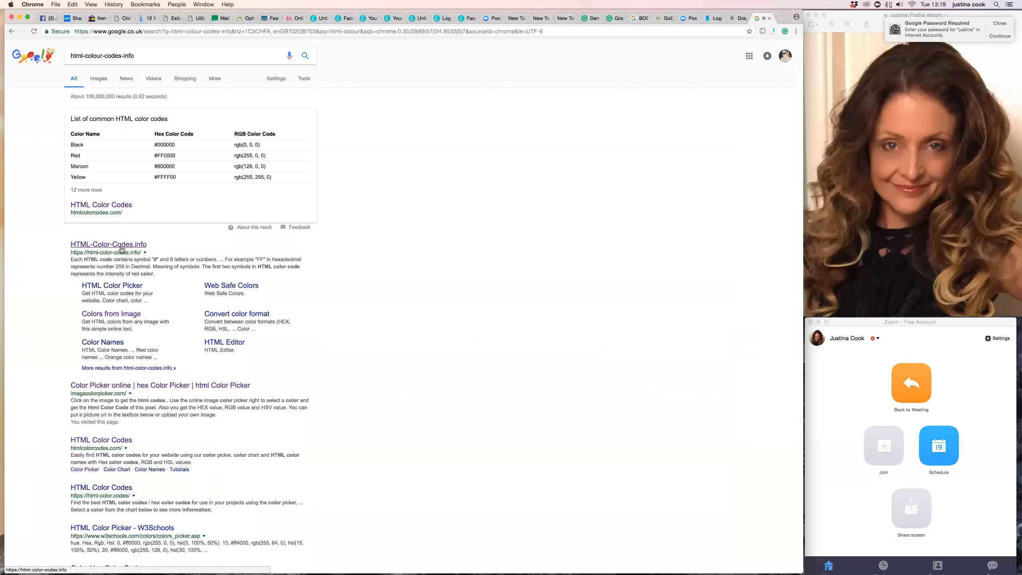
pyautogui.click(119, 245)
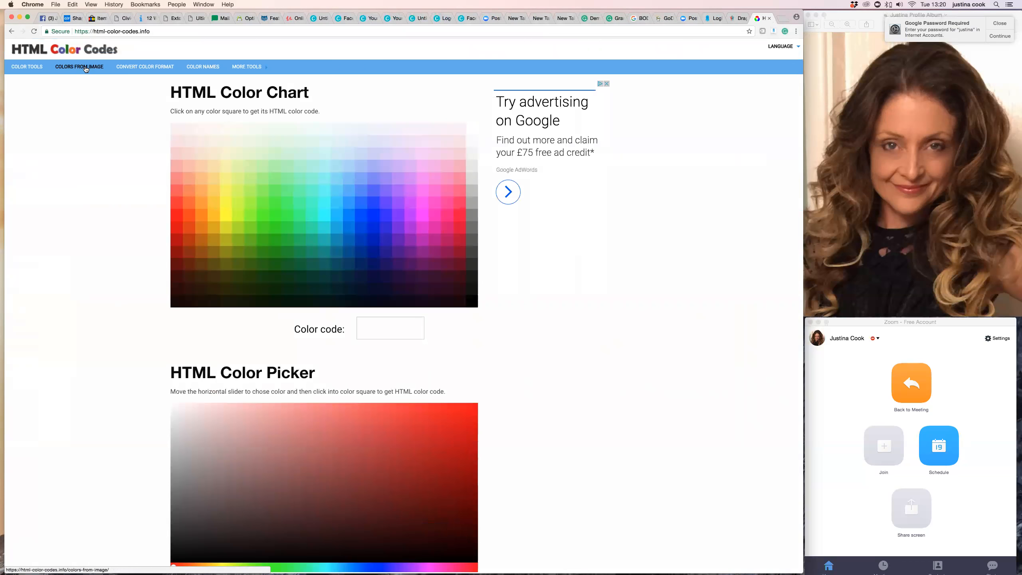
pyautogui.click(85, 67)
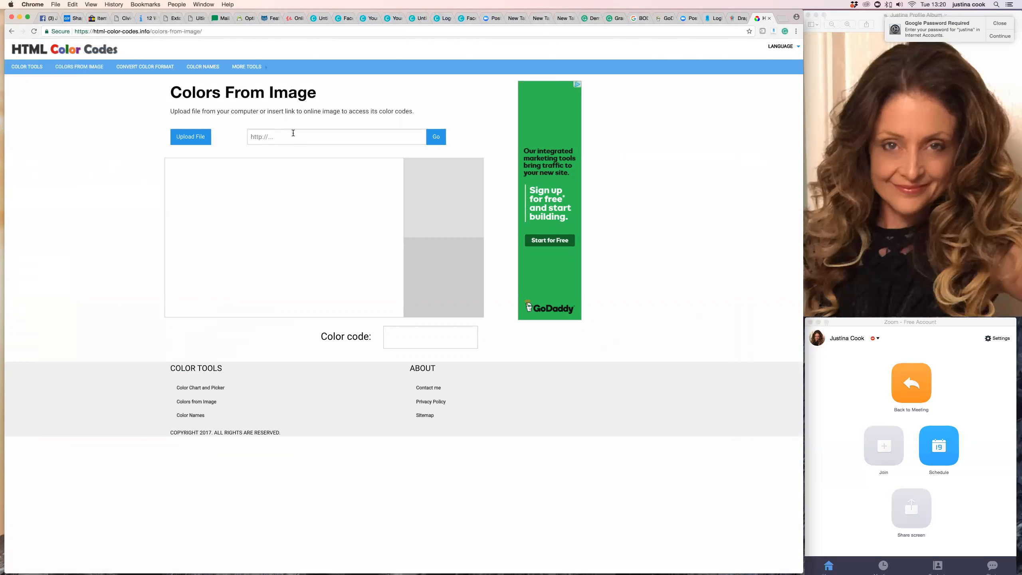
# Upload the wine glass at sunset photo from the 2016 files in the Images folder to the color tool.
pyautogui.click(195, 139)
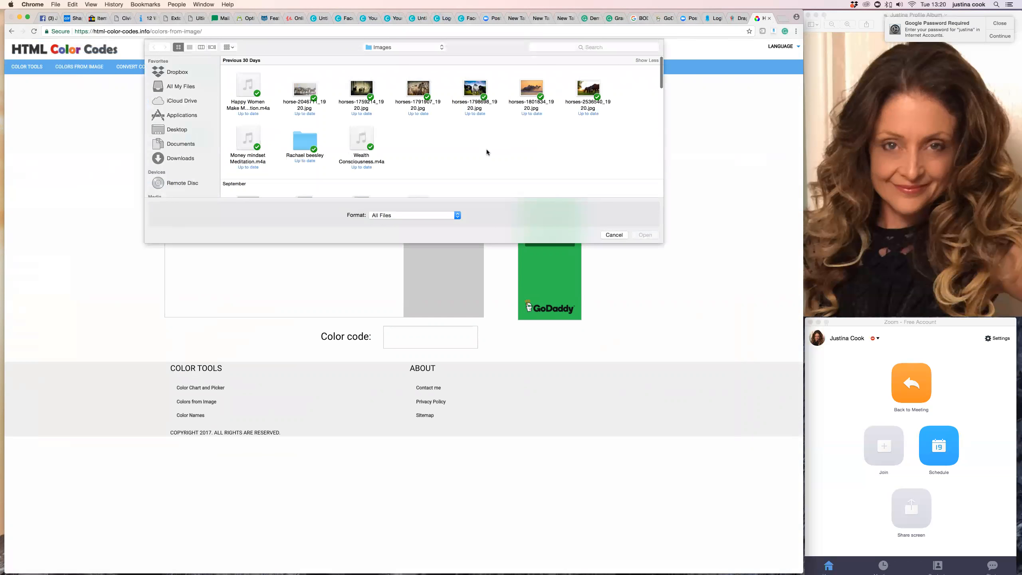
pyautogui.scroll(-10, 451, 141)
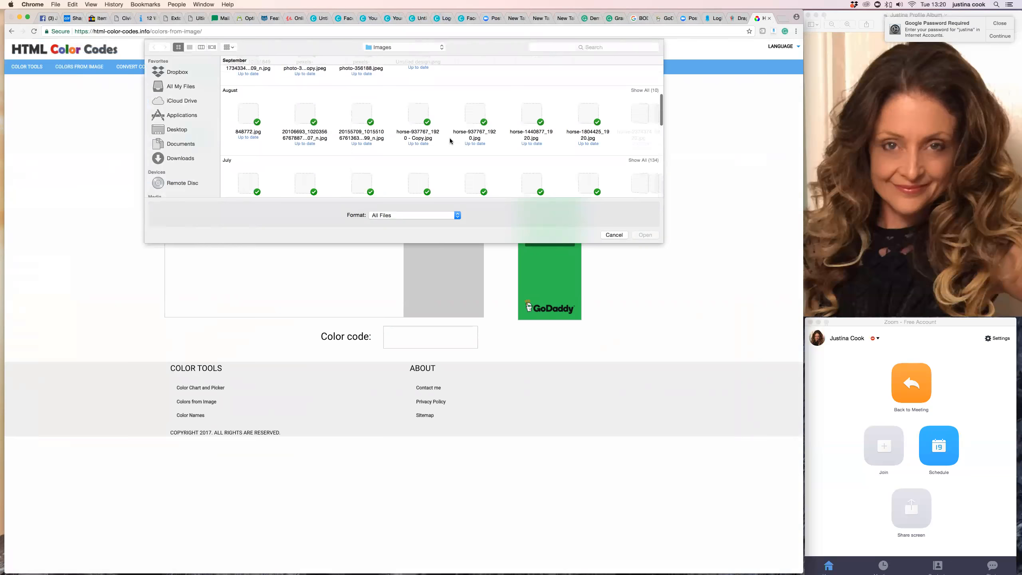
pyautogui.scroll(-3, 450, 140)
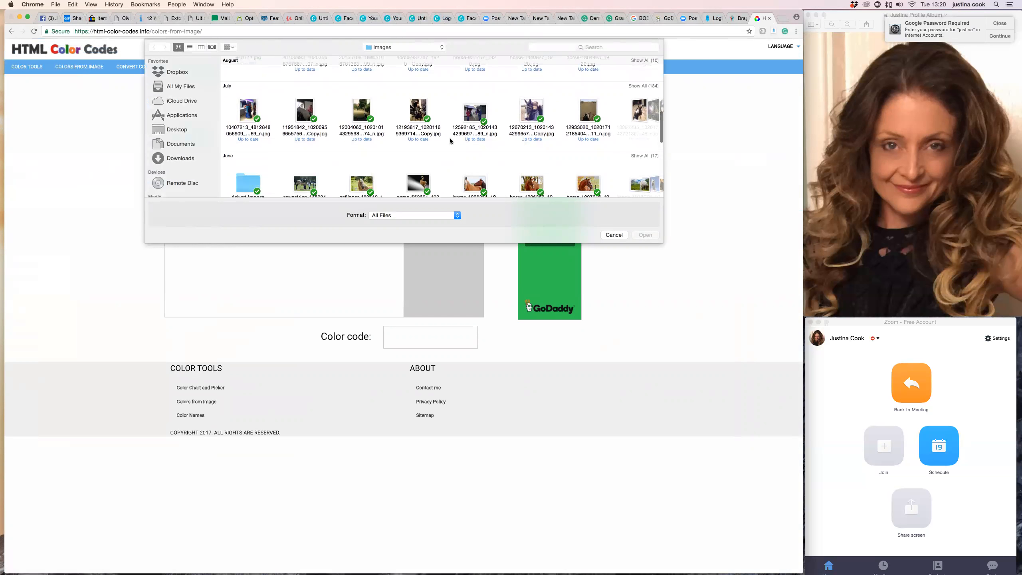
pyautogui.scroll(-15, 450, 140)
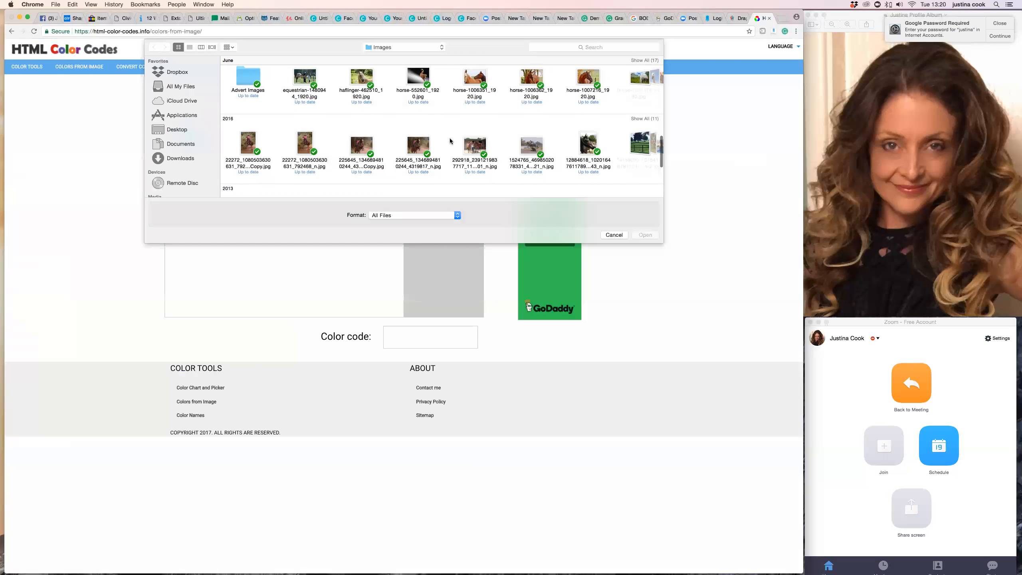
pyautogui.scroll(5, 450, 141)
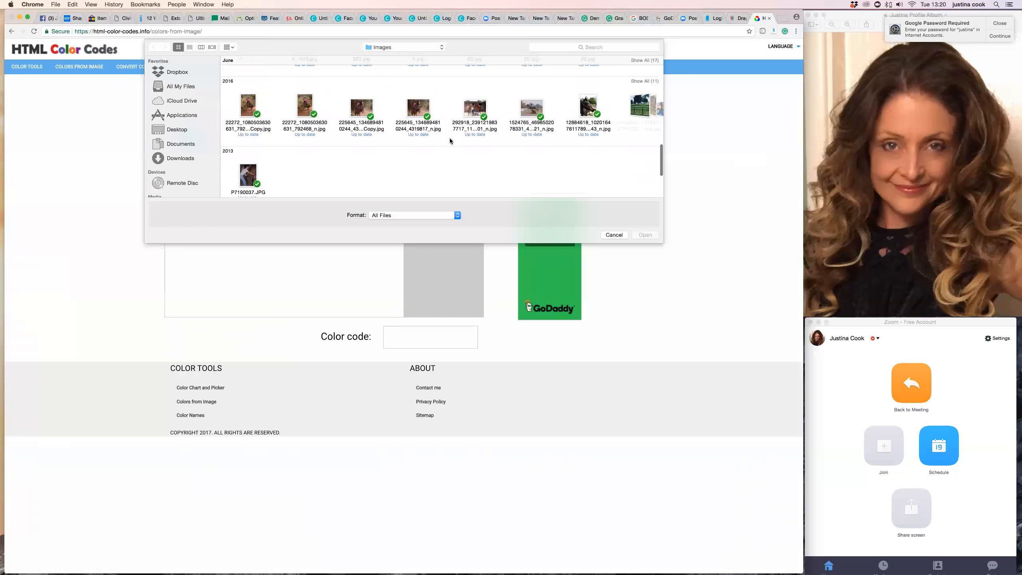
pyautogui.scroll(3, 450, 140)
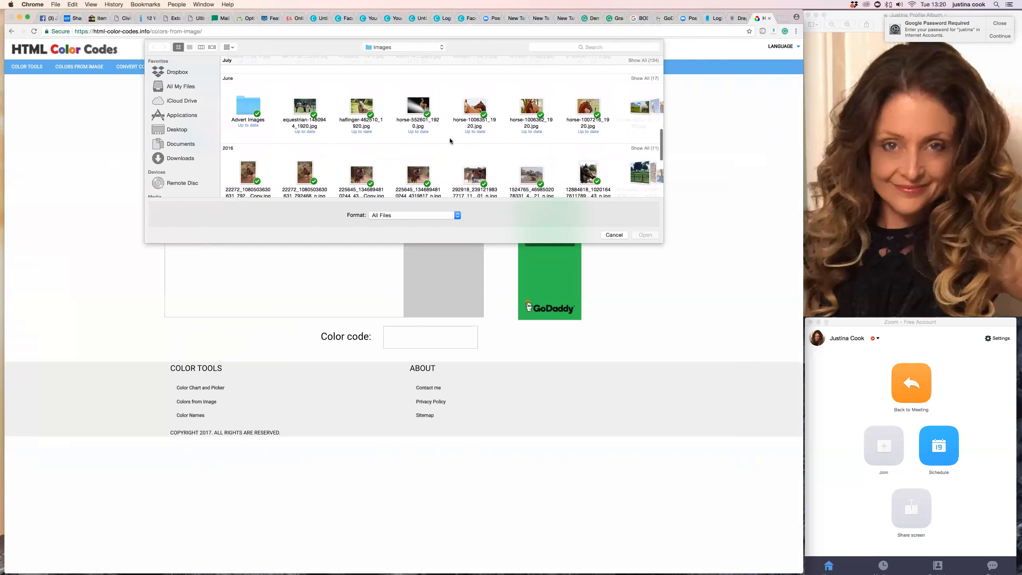
pyautogui.hscroll(3, 537, 177)
pyautogui.hscroll(3, 537, 178)
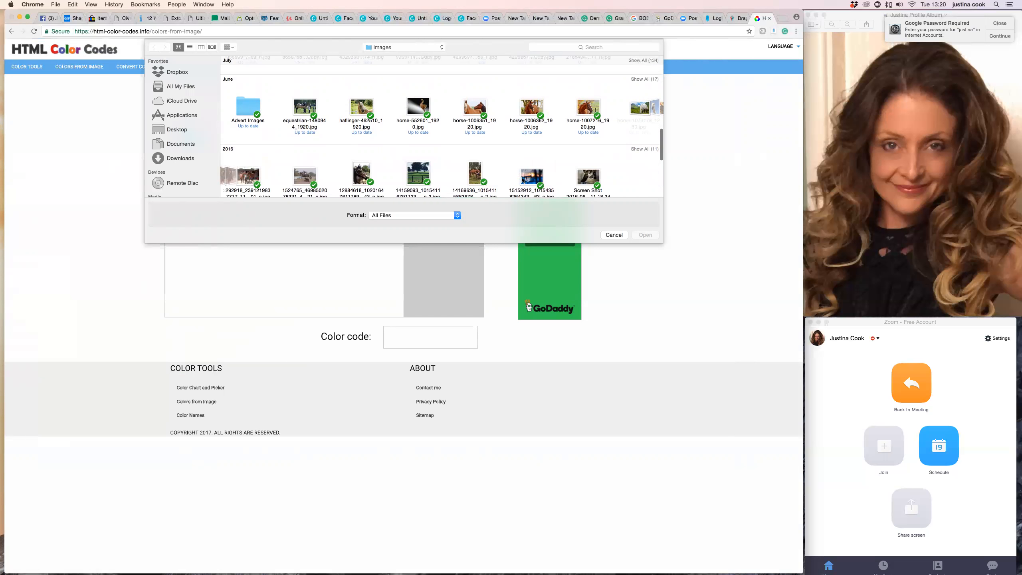
pyautogui.click(531, 183)
pyautogui.click(651, 236)
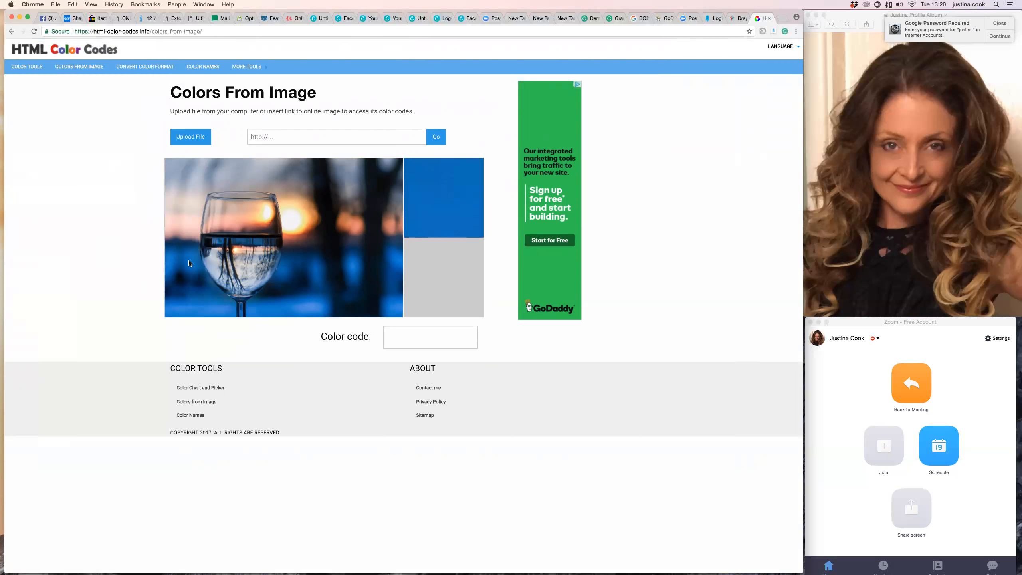
# Sample the blue near the photo's lower edge, select its color code without the hash, and sample the bright sun glow beside the glass.
pyautogui.click(207, 313)
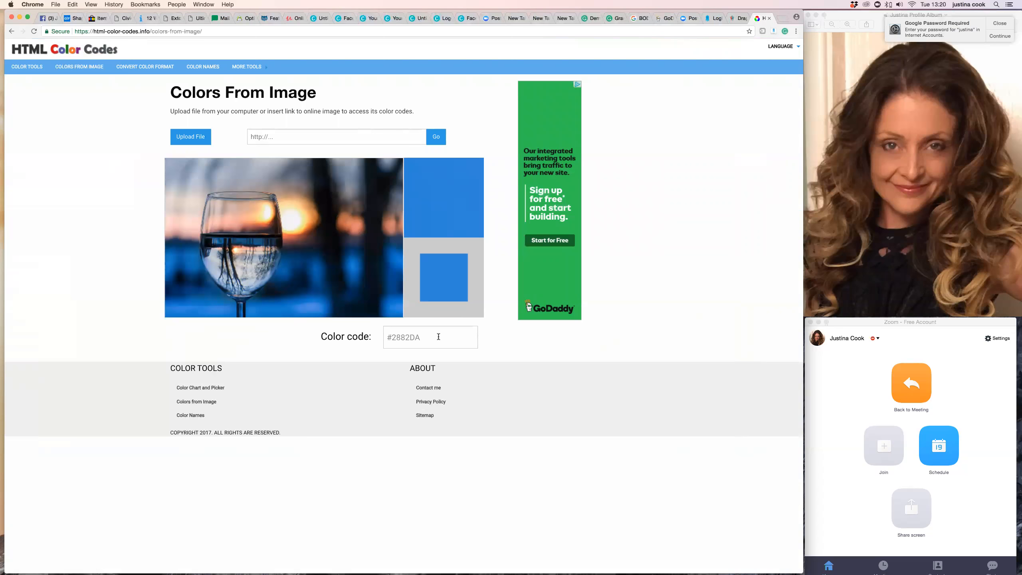
pyautogui.moveTo(423, 337); pyautogui.dragTo(391, 337)
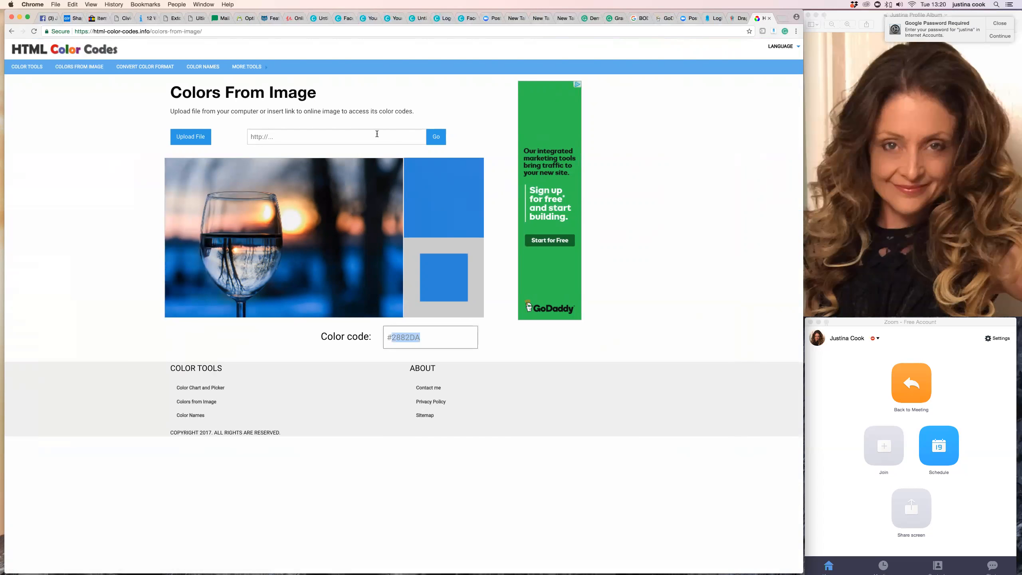
pyautogui.click(296, 220)
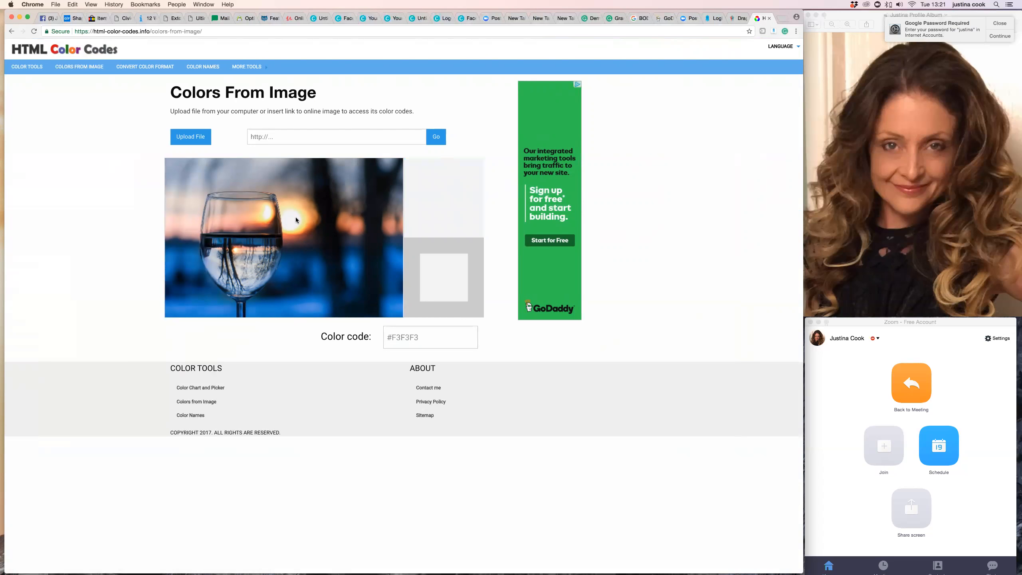